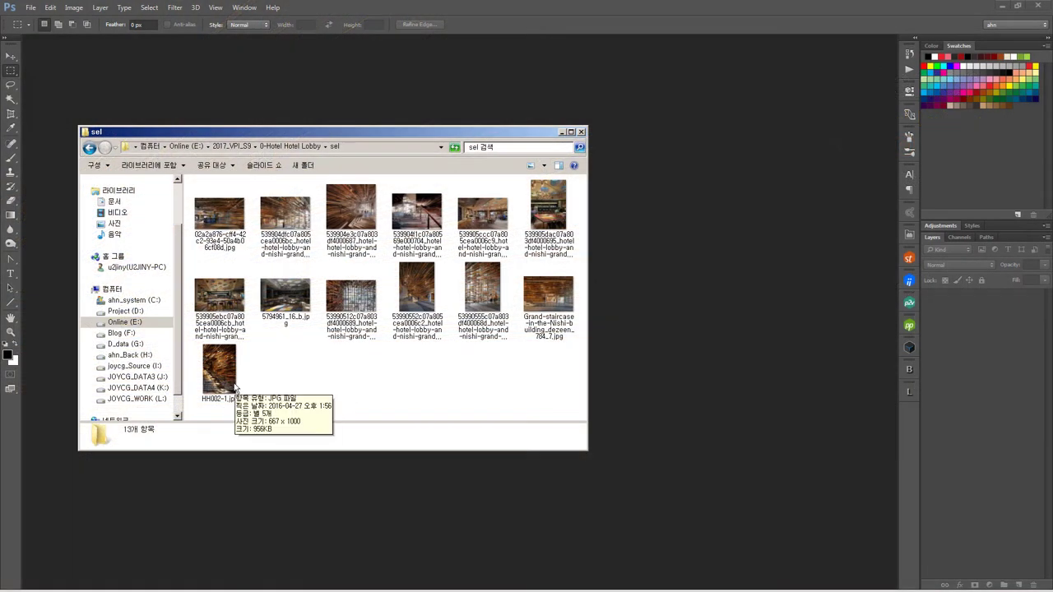
Step: Preview the staircase photo and the 5794961_16_b.jpg dining room photo, closing each
double_click(416, 287)
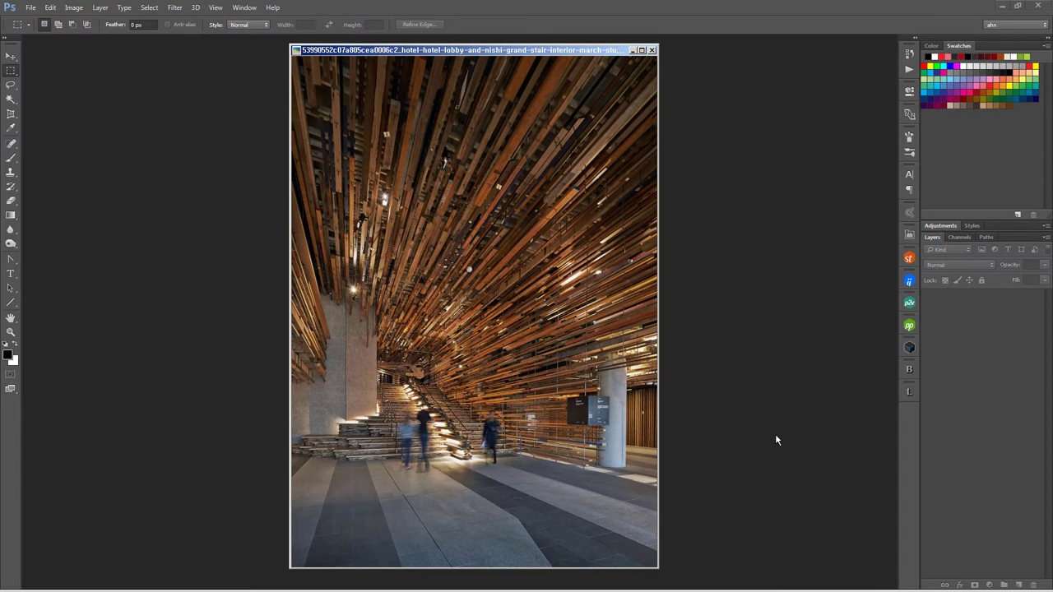
click(651, 51)
double_click(517, 329)
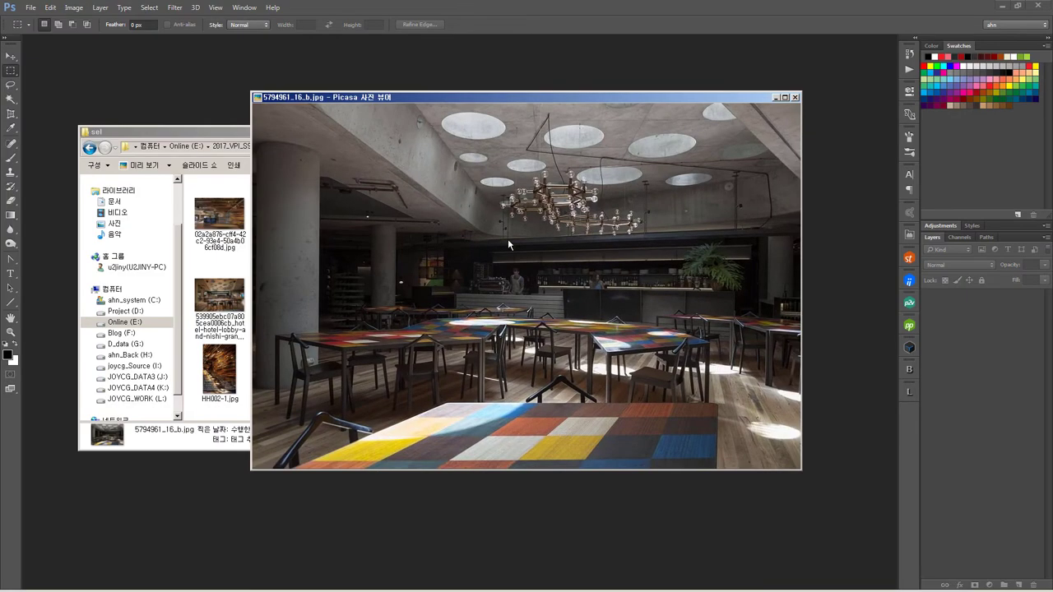
click(795, 98)
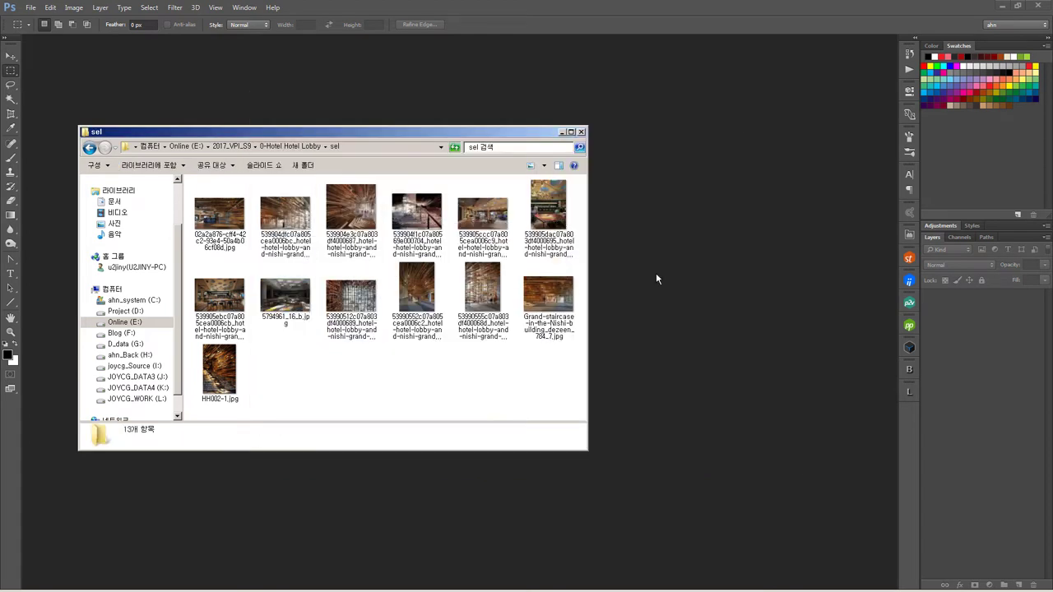
Step: Page through the hotel lobby reference photos in Picasa from the first one, then close the viewer
double_click(219, 215)
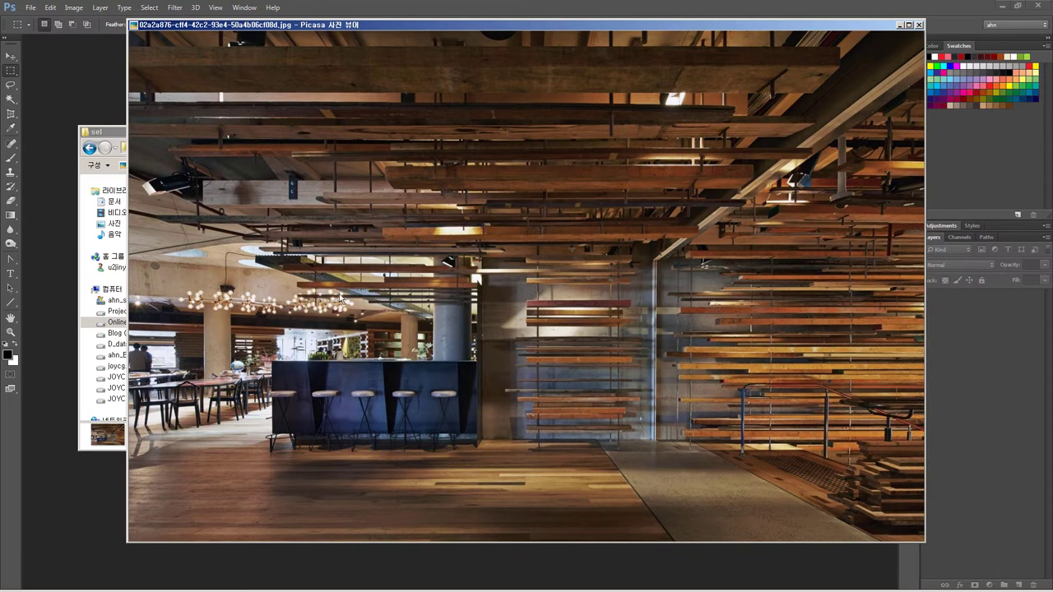
scroll(415, 378, down, 1)
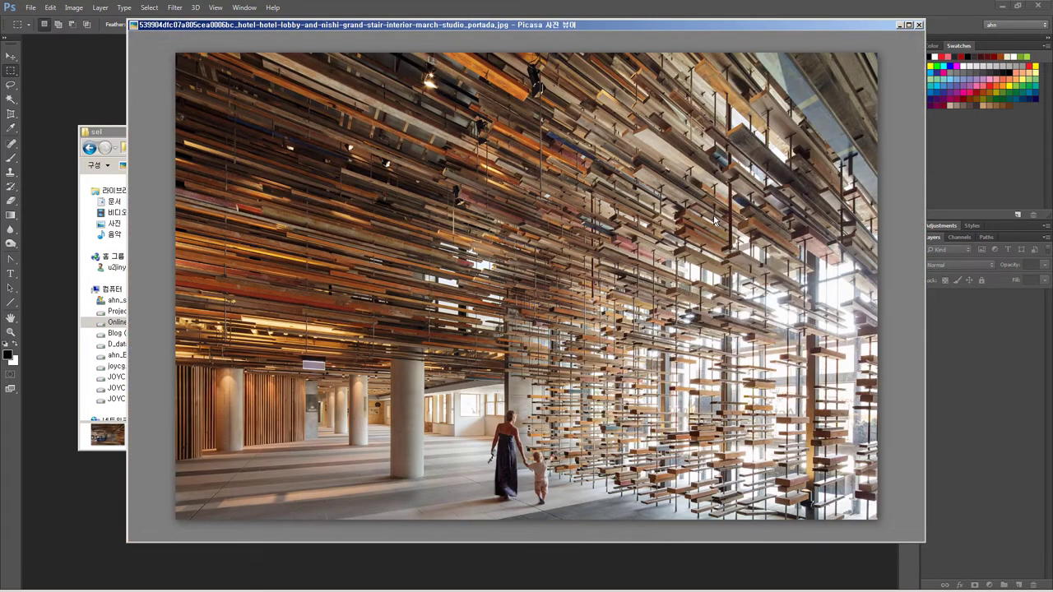
scroll(452, 426, down, 1)
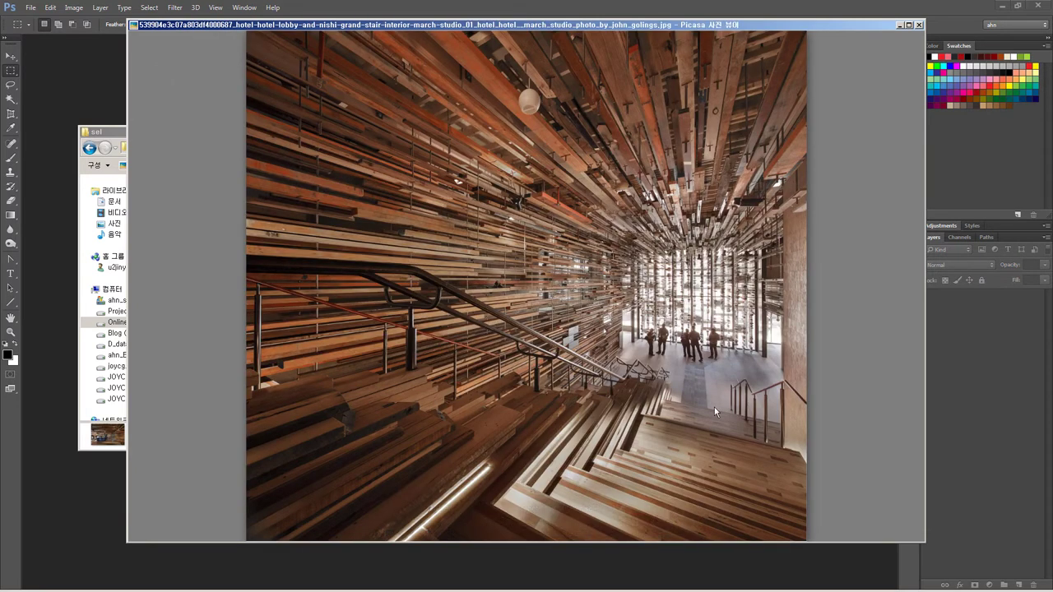
scroll(713, 407, down, 1)
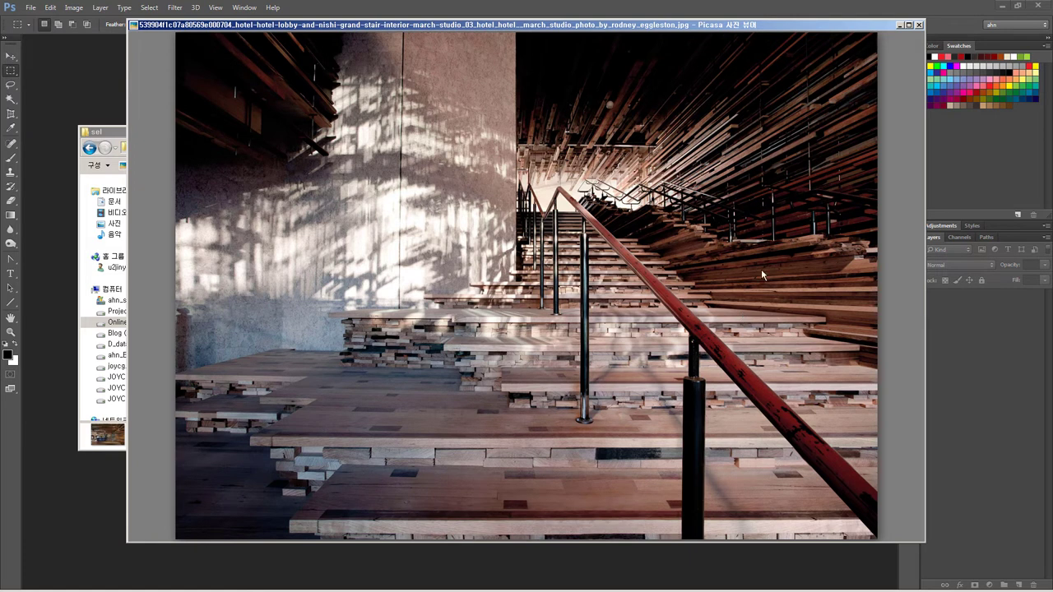
scroll(744, 269, down, 1)
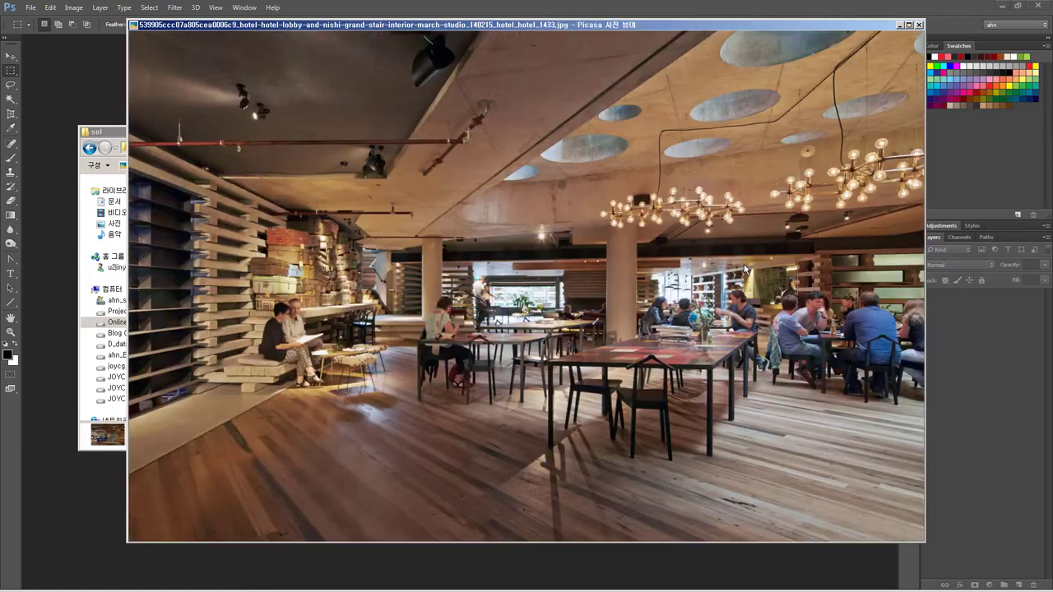
scroll(197, 364, down, 1)
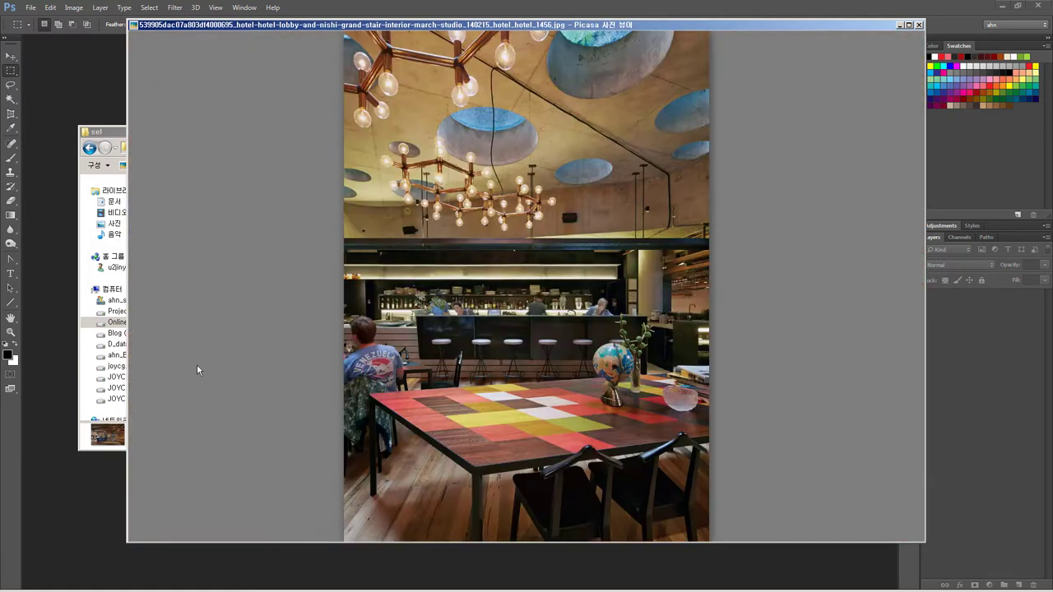
scroll(196, 364, down, 1)
key(Escape)
scroll(359, 259, down, 2)
Step: Select lobbyceiling, lobbysection_-3- and section_-1- in dwg › more and open them in Photoshop
scroll(359, 259, up, 5)
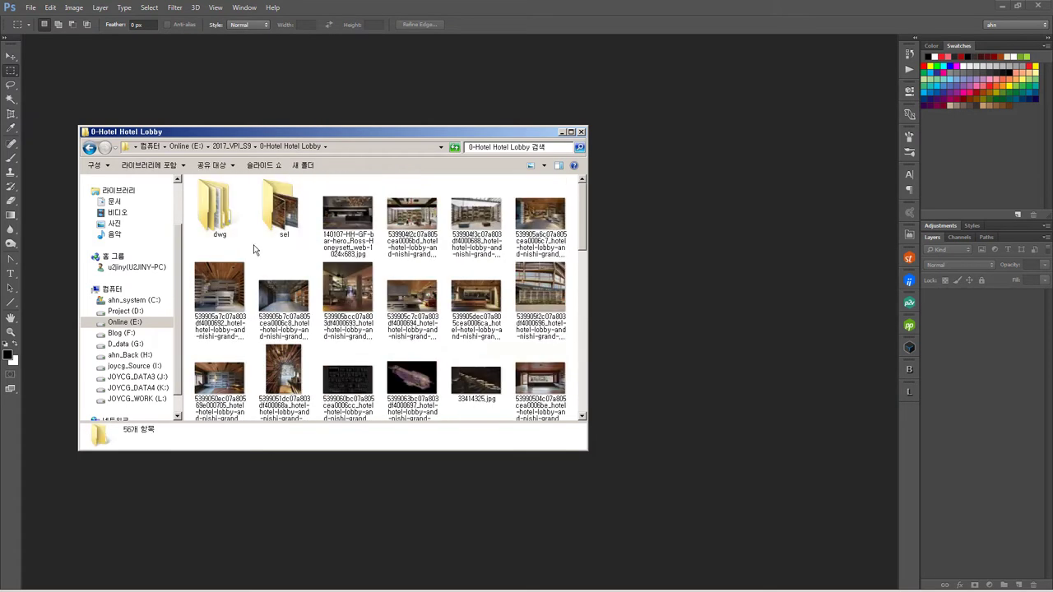
double_click(220, 222)
click(221, 222)
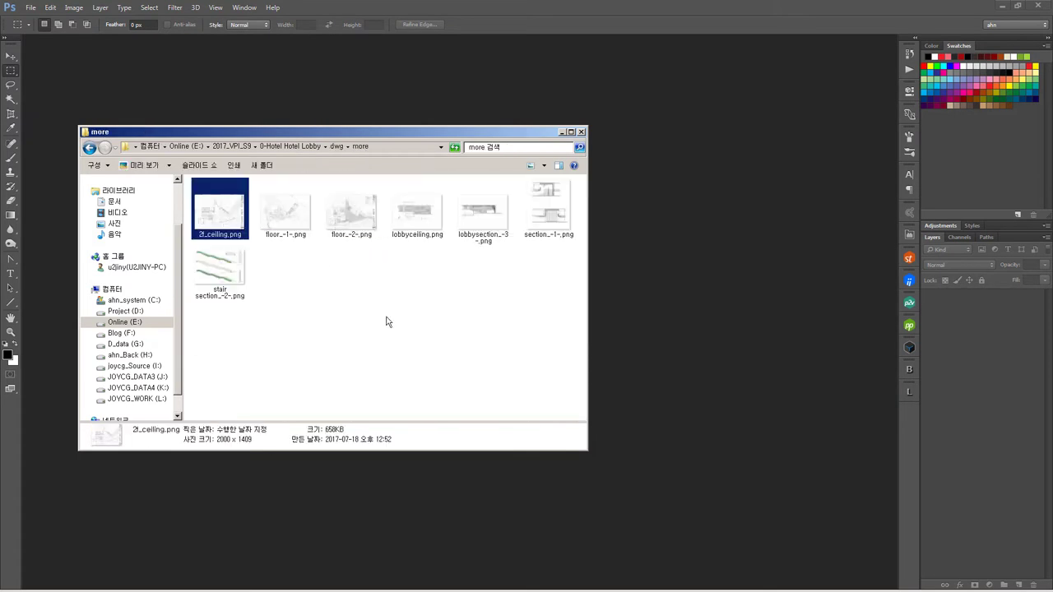
click(417, 218)
click(236, 311)
drag(215, 275, 220, 223)
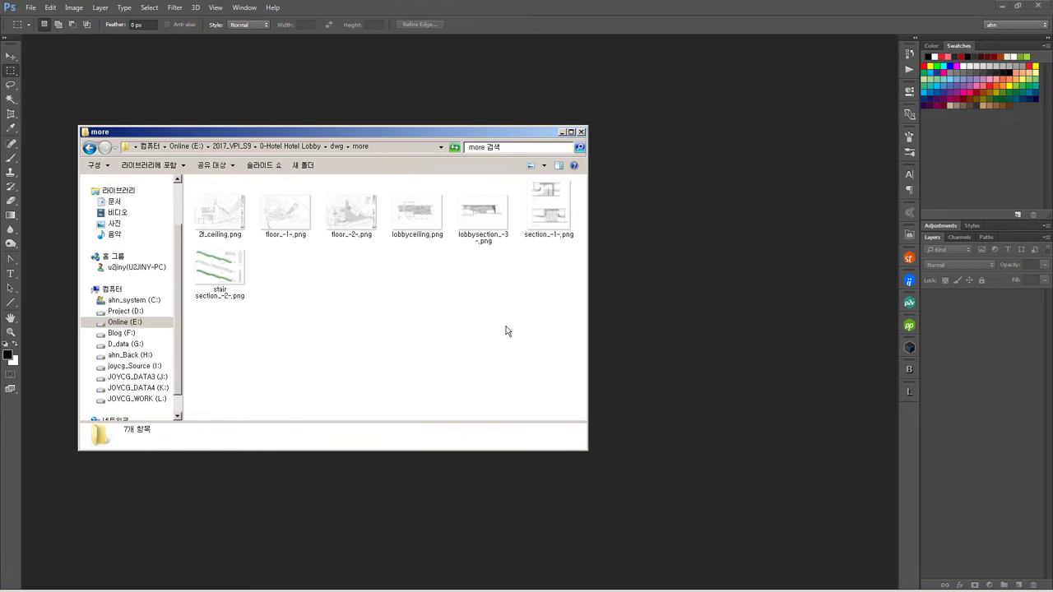
drag(433, 268, 461, 205)
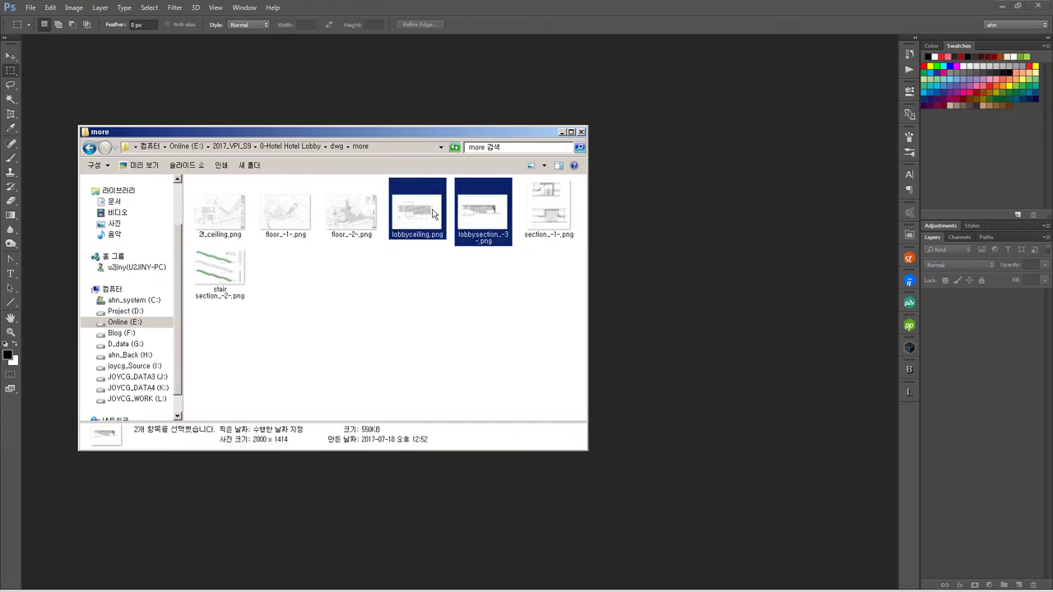
ctrl+click(552, 208)
key(Return)
key(Return)
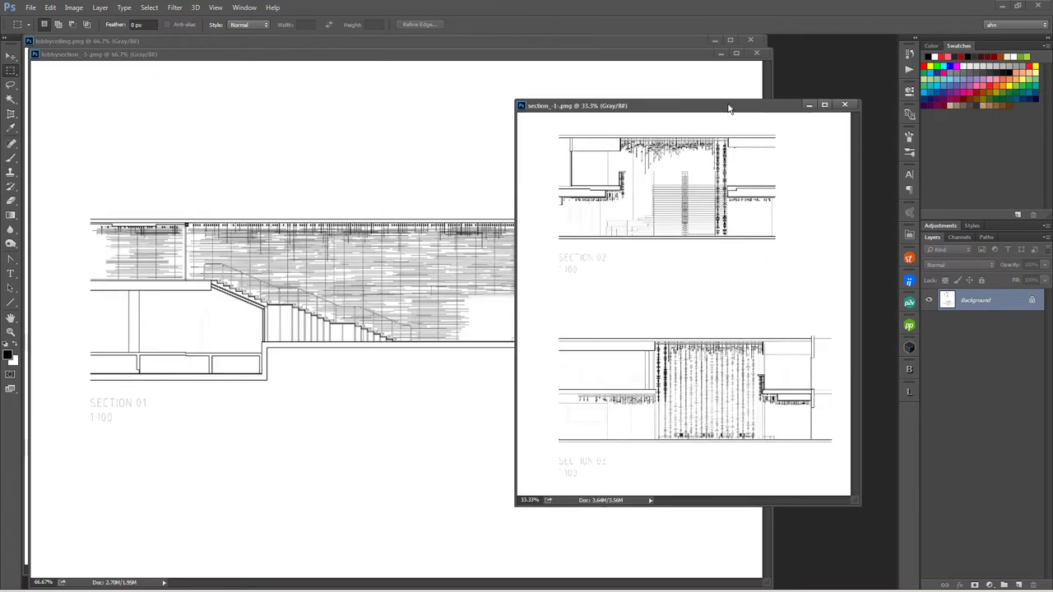
Step: Place the lobby section drawing into lobbyceiling and align it over the ceiling plan
mouse_move(409, 356)
mouse_down()
mouse_move(504, 286)
mouse_move(504, 165)
mouse_up()
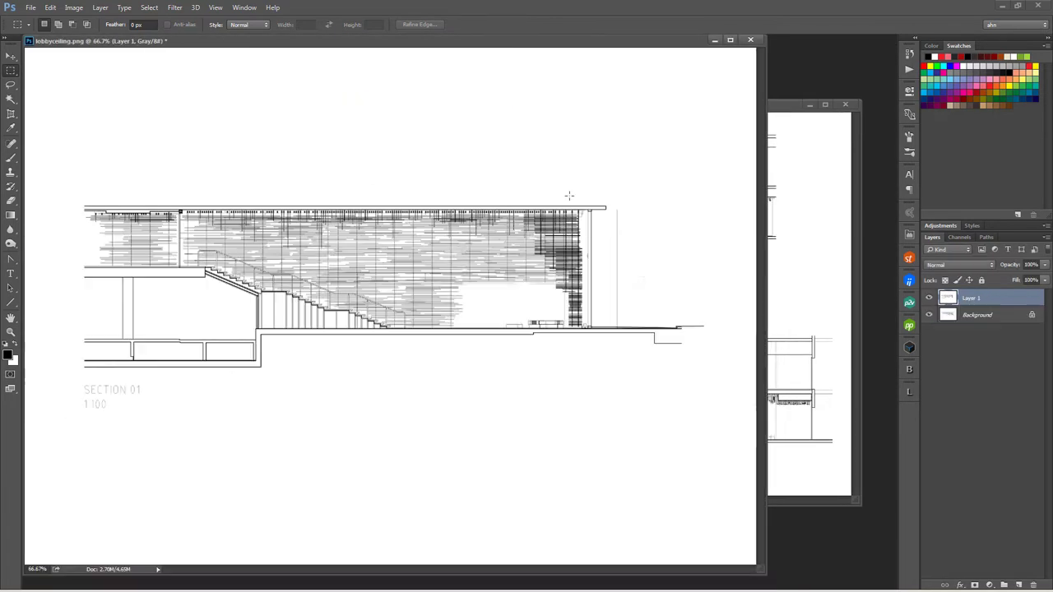
alt+scroll(610, 421, up, 5)
mouse_move(276, 278)
ctrl+mouse_down()
mouse_move(276, 315)
mouse_move(294, 349)
mouse_move(275, 359)
ctrl+mouse_up()
mouse_move(527, 355)
ctrl+mouse_down()
mouse_move(564, 387)
mouse_move(571, 216)
mouse_move(562, 304)
ctrl+mouse_up()
alt+scroll(576, 205, up, 3)
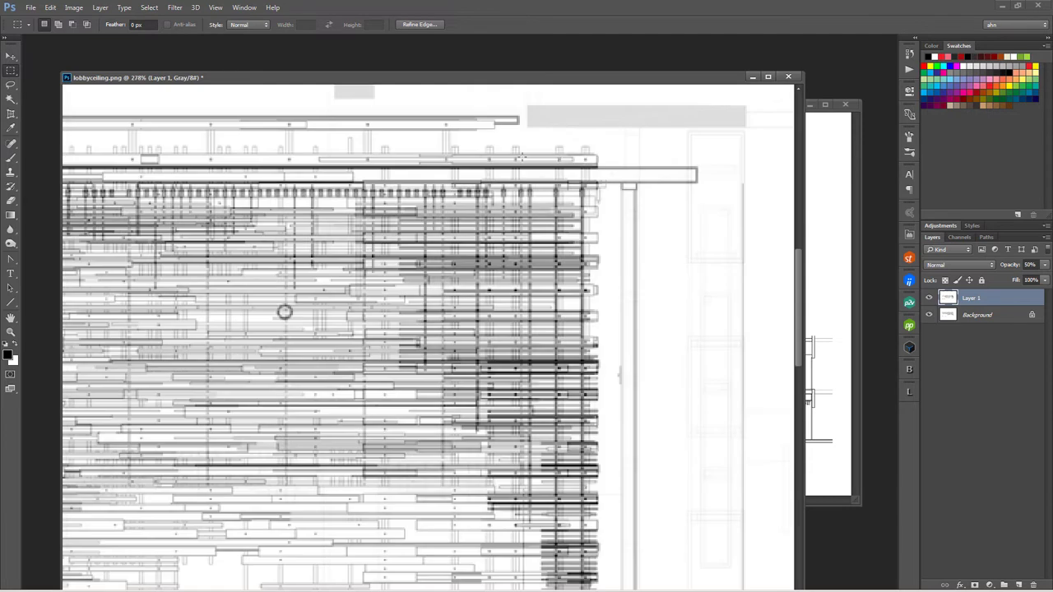
mouse_move(621, 227)
ctrl+mouse_down()
mouse_move(630, 360)
mouse_move(630, 254)
ctrl+mouse_up()
drag(287, 288, 675, 289)
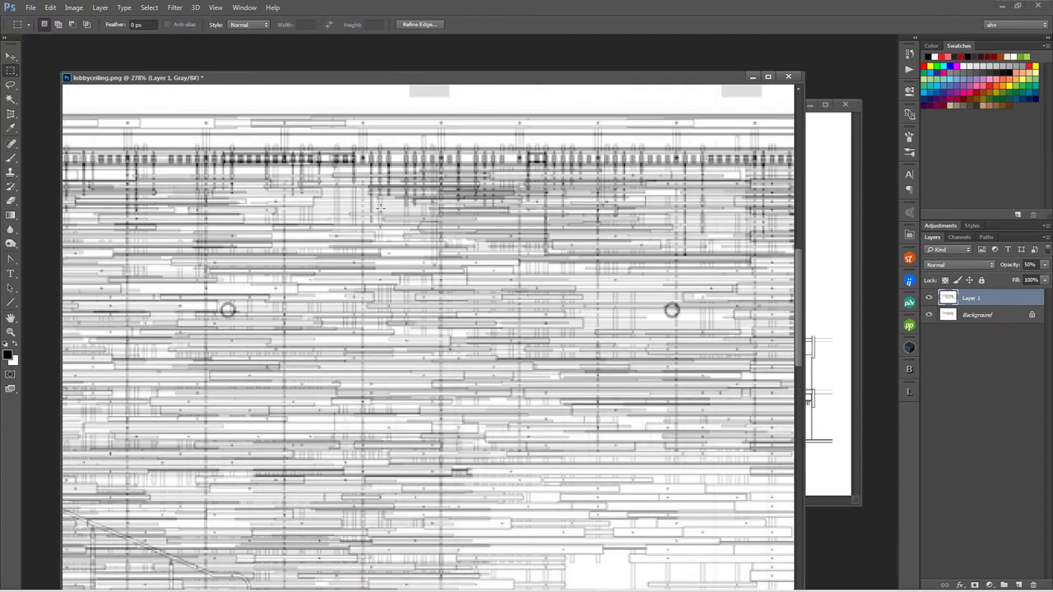
Step: Copy the section_-1- drawing into the lobbyceiling document as a new layer
drag(363, 203, 425, 206)
key(ctrl+minus)
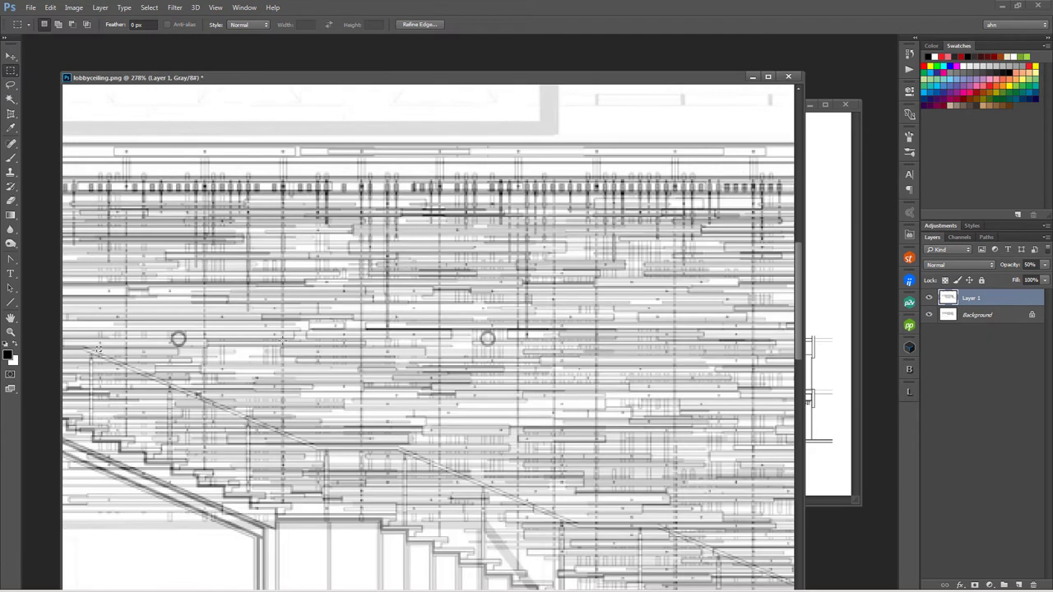
ctrl+scroll(221, 134, left, 5)
alt+scroll(647, 291, down, 5)
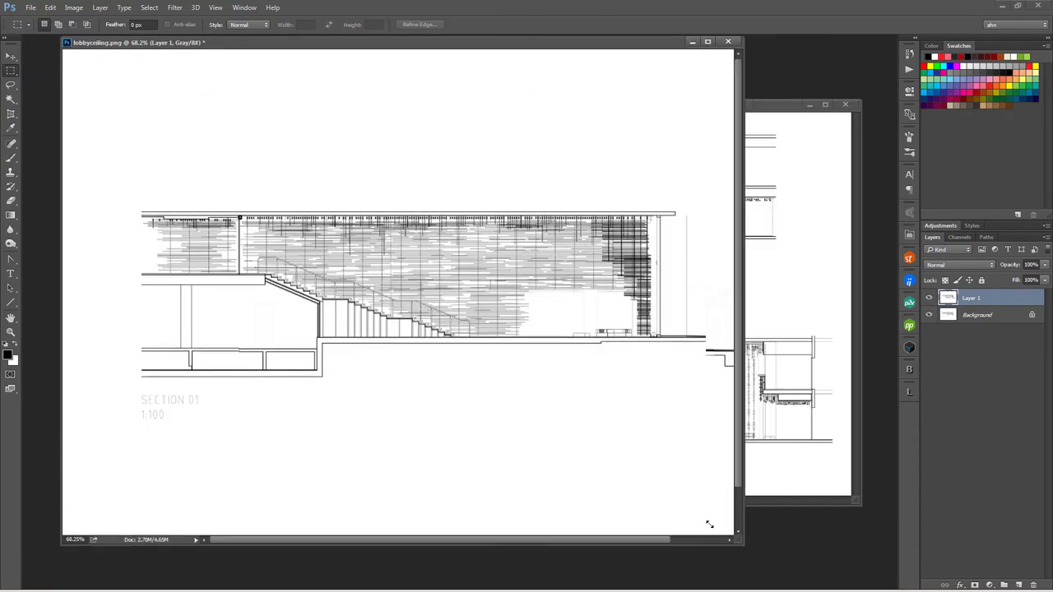
click(706, 354)
drag(681, 195, 583, 295)
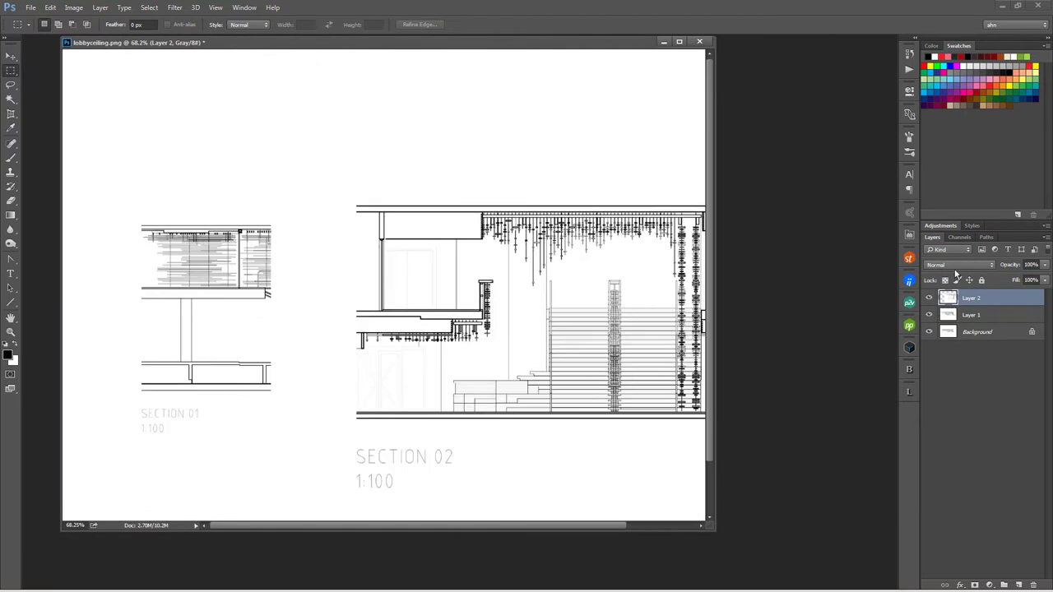
Step: Convert the section layer to a smart object and start a free transform at 50% opacity
click(101, 8)
click(263, 175)
key(5)
key(ctrl+t)
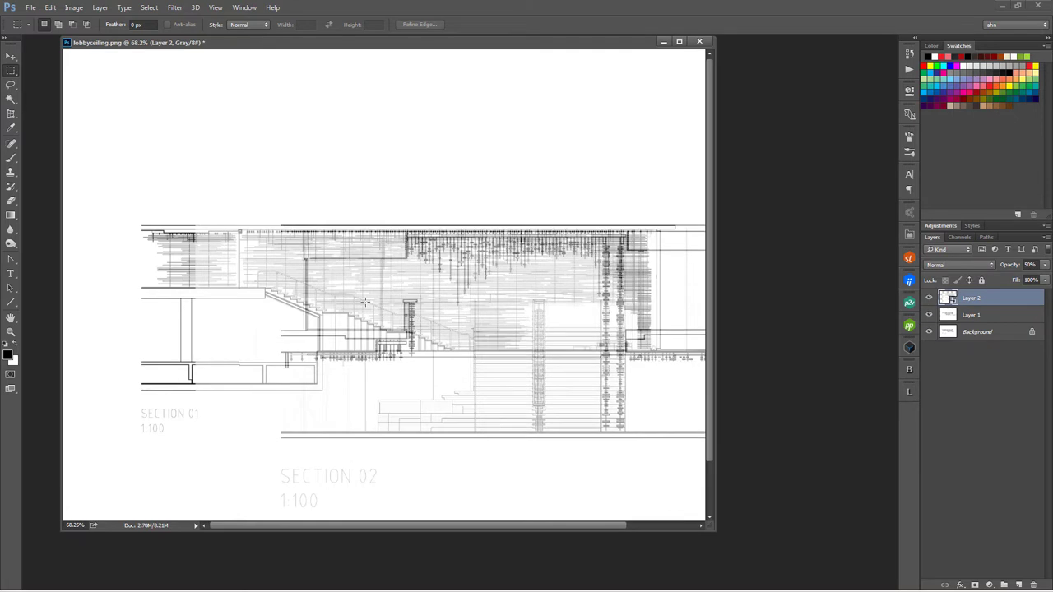
alt+scroll(357, 275, up, 3)
key(ctrl+0)
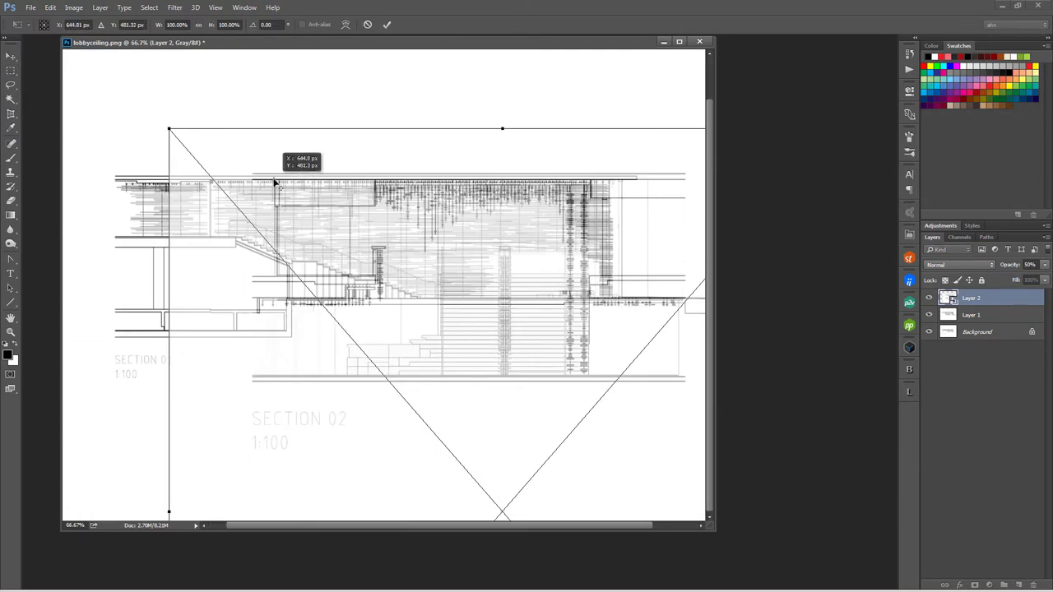
alt+scroll(400, 235, up, 3)
Step: Scale the section layer to about 61% from its top-left corner and restore 100% opacity
mouse_move(399, 235)
mouse_down()
mouse_move(173, 101)
mouse_move(186, 107)
mouse_up()
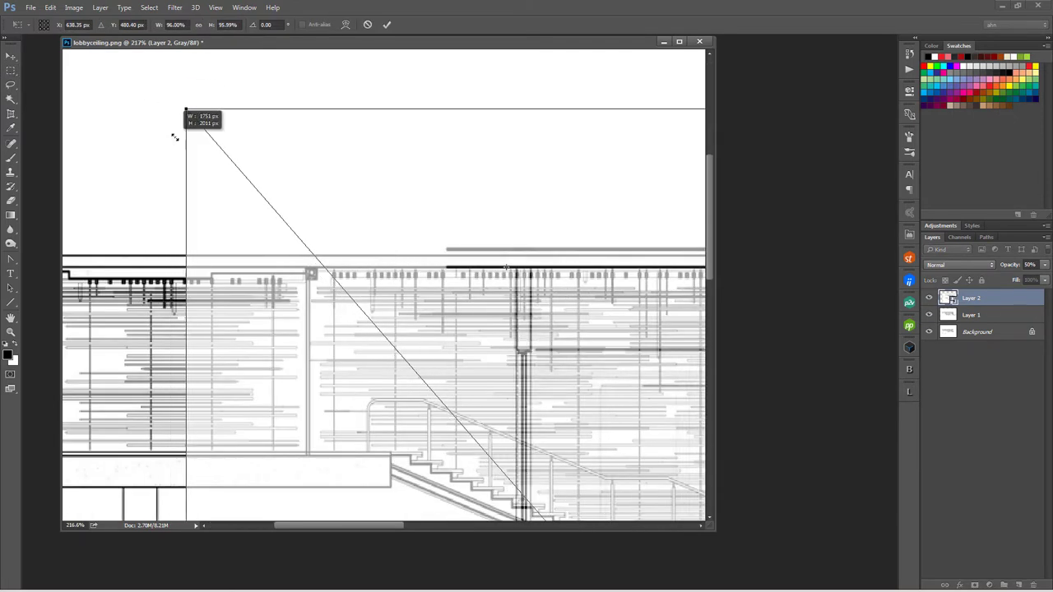
alt+scroll(234, 197, down, 3)
shift+drag(239, 194, 246, 197)
alt+scroll(580, 400, up, 3)
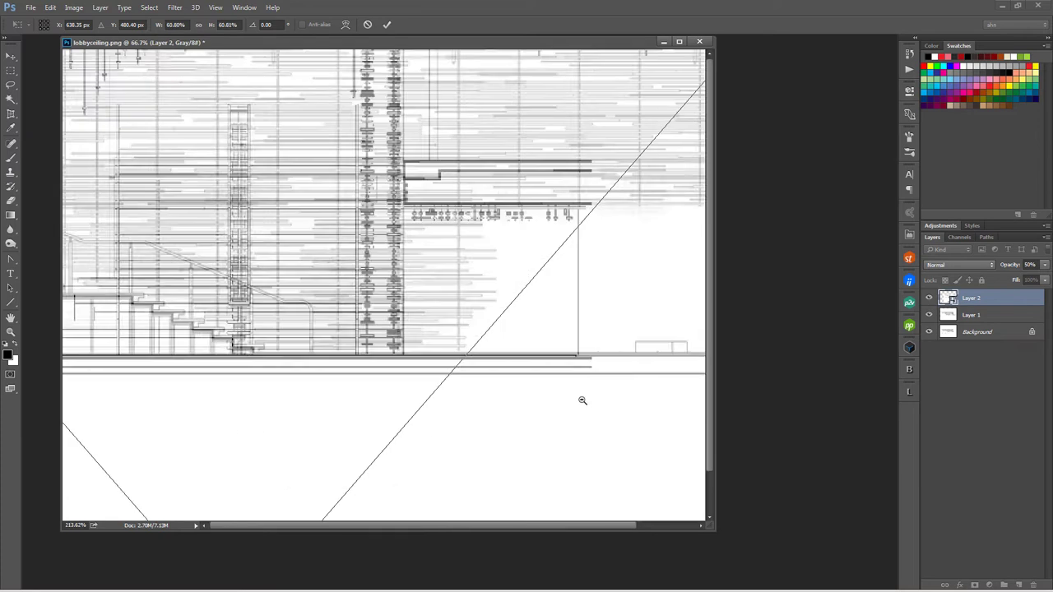
key(Return)
key(0)
key(ctrl+0)
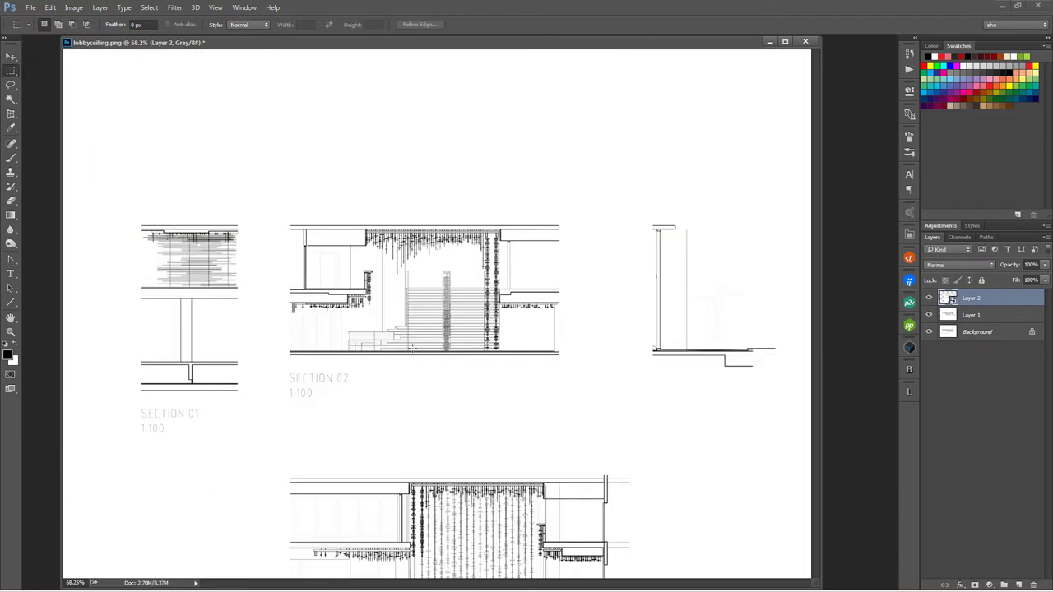
Step: Duplicate the section layer and move the copy to mid-canvas
key(ctrl+j)
ctrl+drag(472, 531, 460, 280)
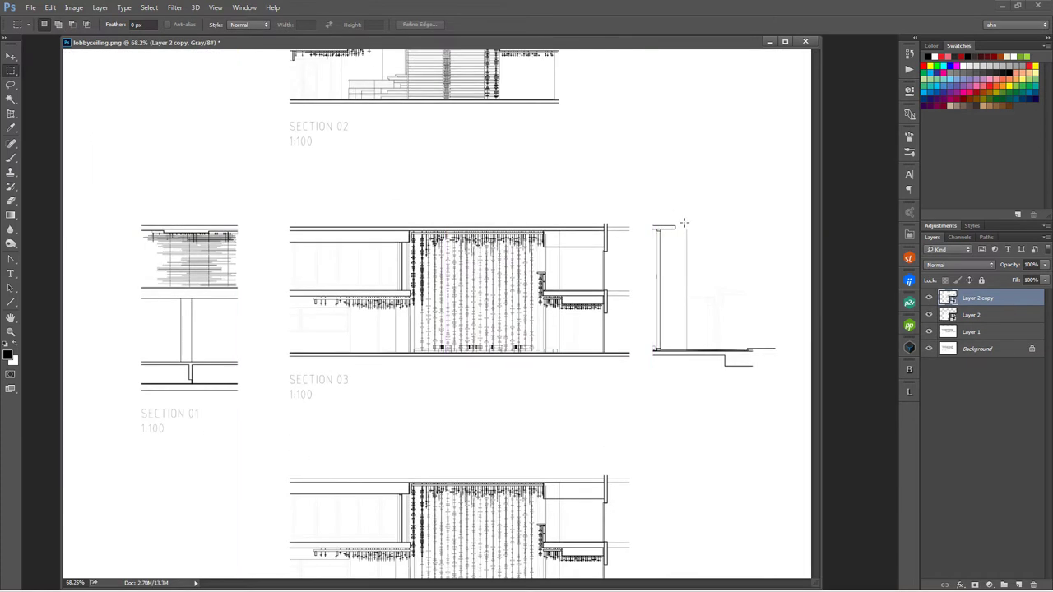
ctrl+drag(668, 359, 671, 359)
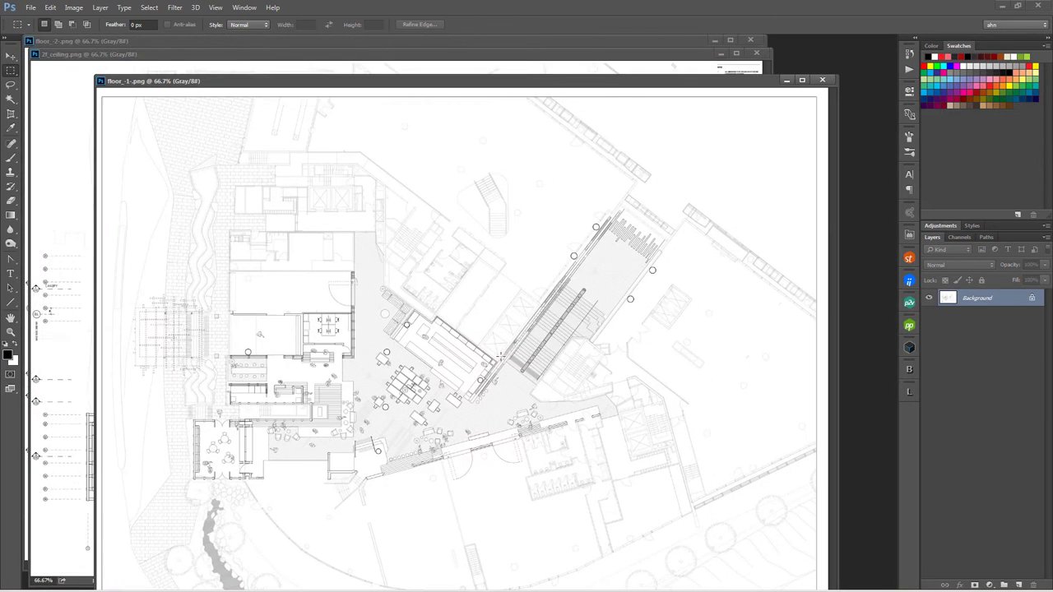
Step: At 50% opacity, move Layer 1 onto the floor -1 plan and scale it to fit
key(5)
alt+scroll(561, 378, up, 5)
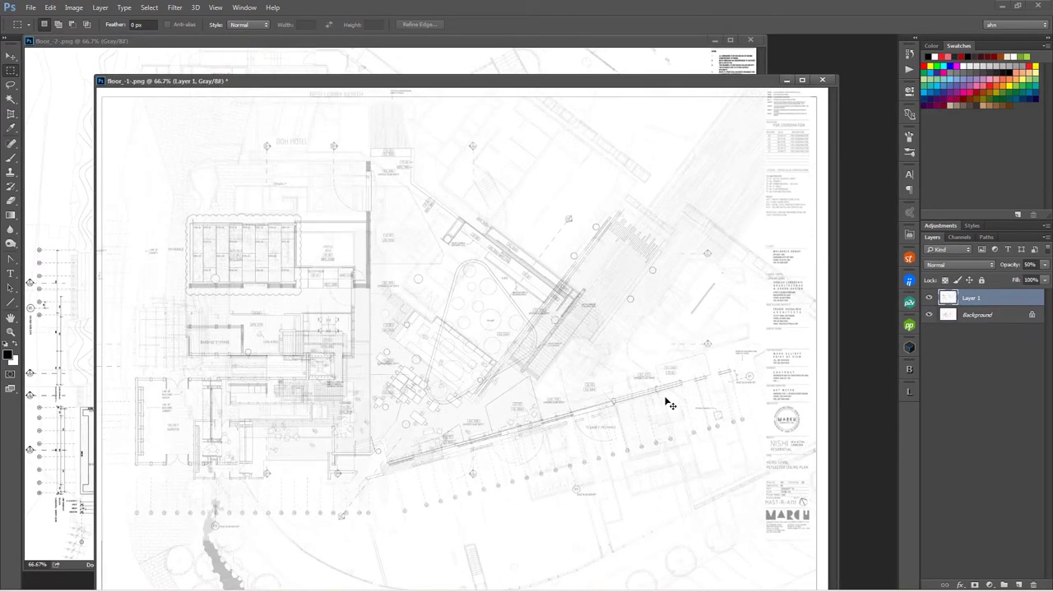
mouse_move(493, 344)
ctrl+mouse_down()
mouse_move(463, 369)
mouse_move(286, 359)
mouse_move(344, 354)
ctrl+mouse_up()
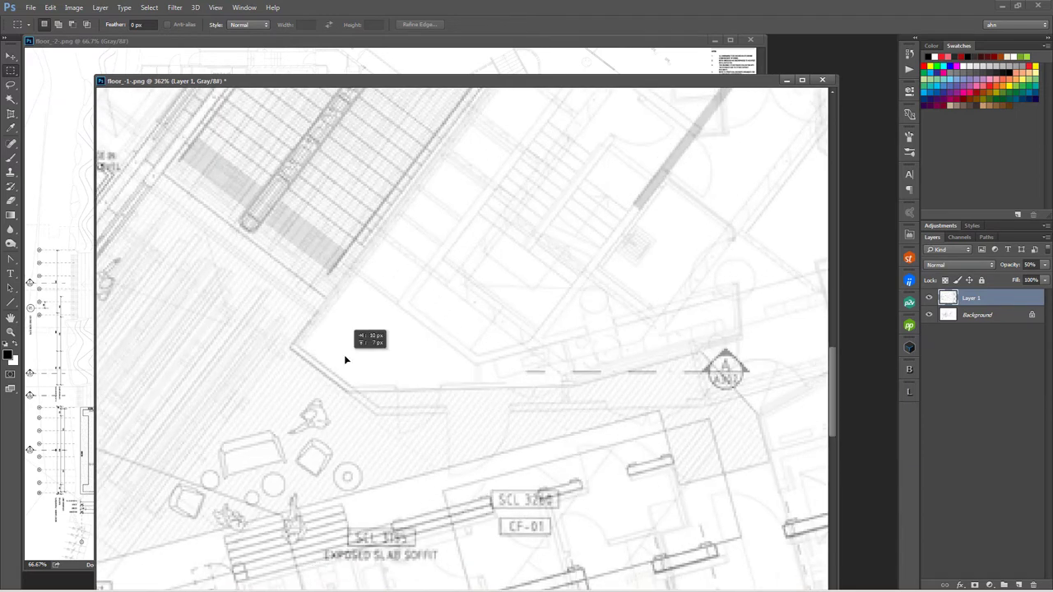
key(ctrl+t)
alt+scroll(348, 379, down, 5)
alt+scroll(608, 494, up, 5)
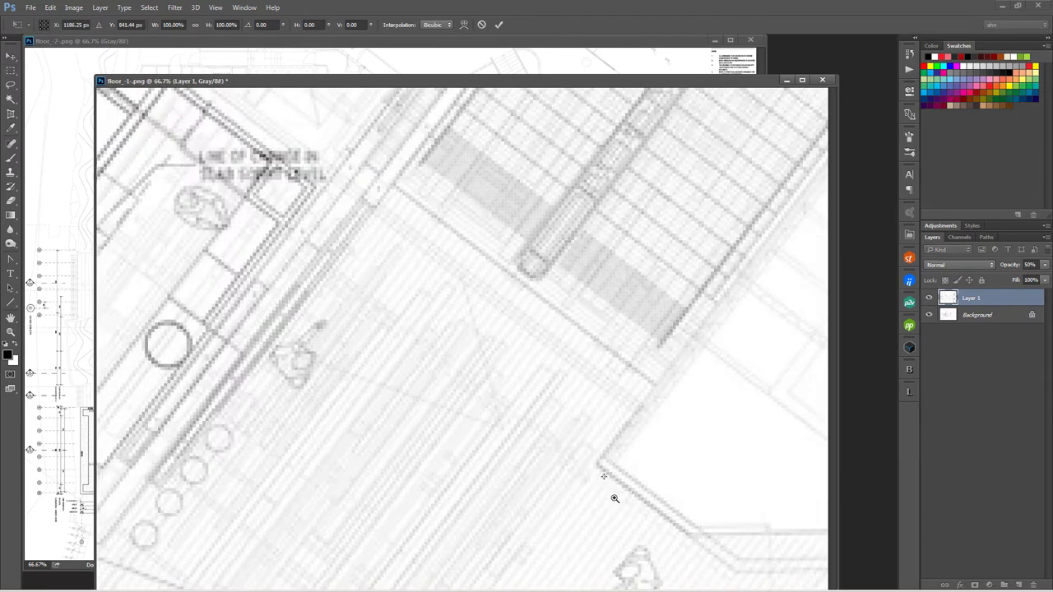
alt+scroll(597, 469, down, 3)
drag(715, 585, 617, 489)
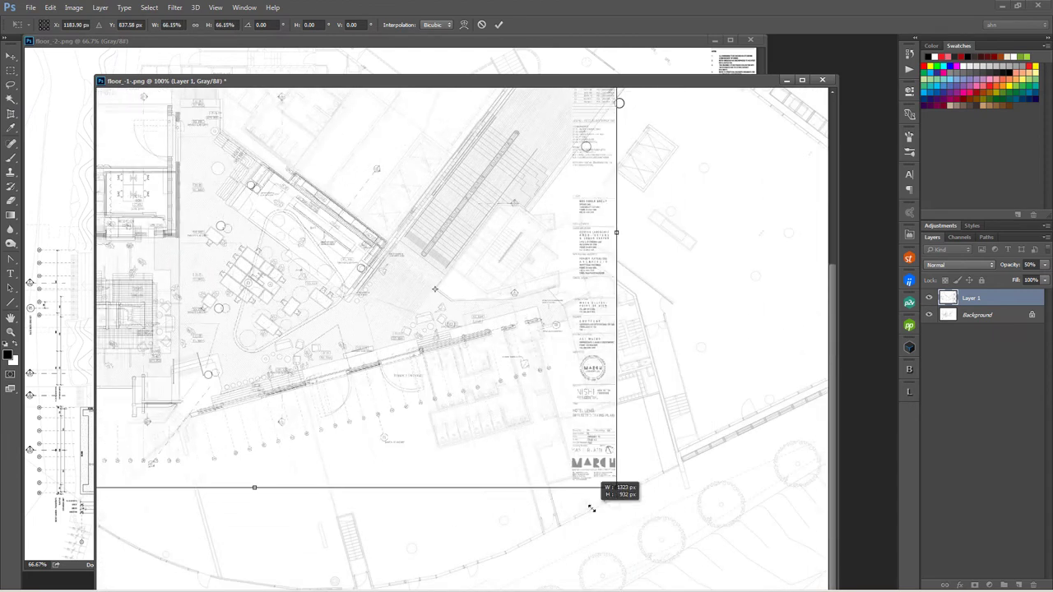
key(Return)
Step: Restore the overlay to 100% opacity, then close all open plan documents
key(0)
key(0)
alt+scroll(531, 379, up, 4)
key(9)
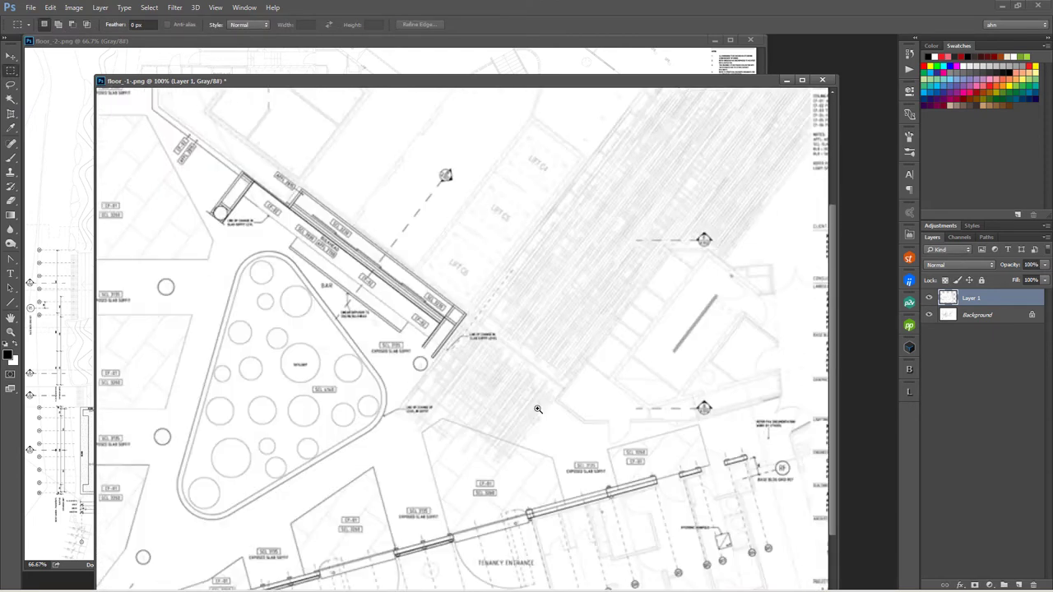
key(0)
key(9)
key(0)
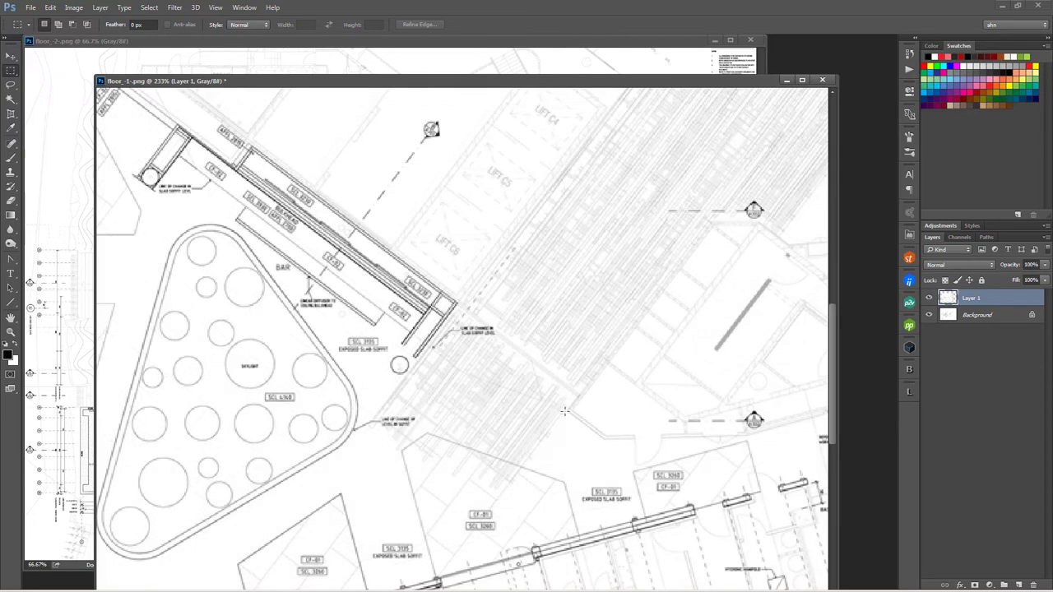
key(ctrl+Tab)
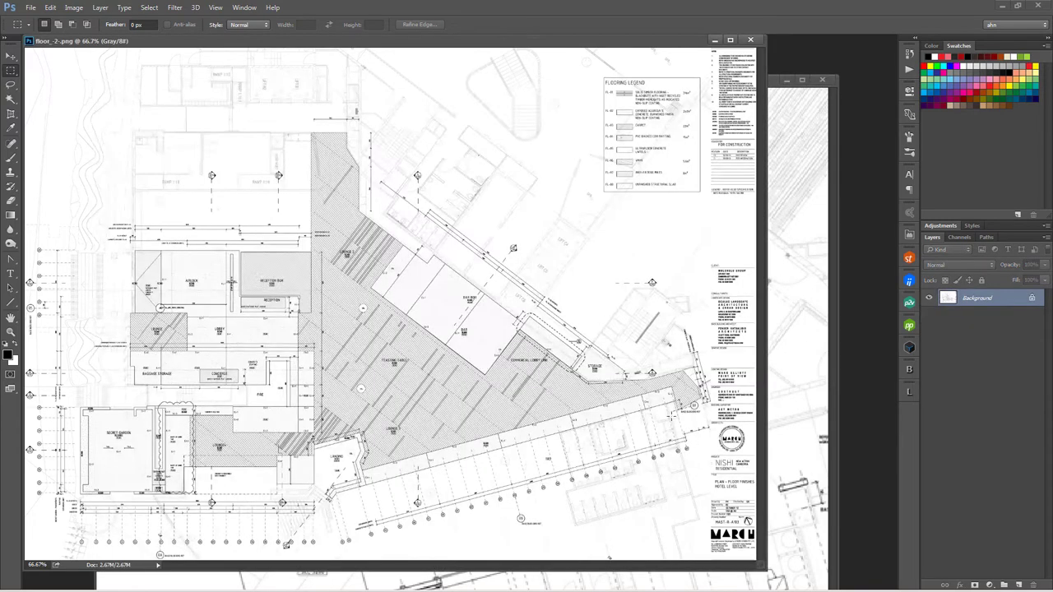
alt+scroll(676, 396, up, 4)
key(ctrl+alt+w)
Step: Decline saving, then open dwg.psd and dwg2.psd
key(n)
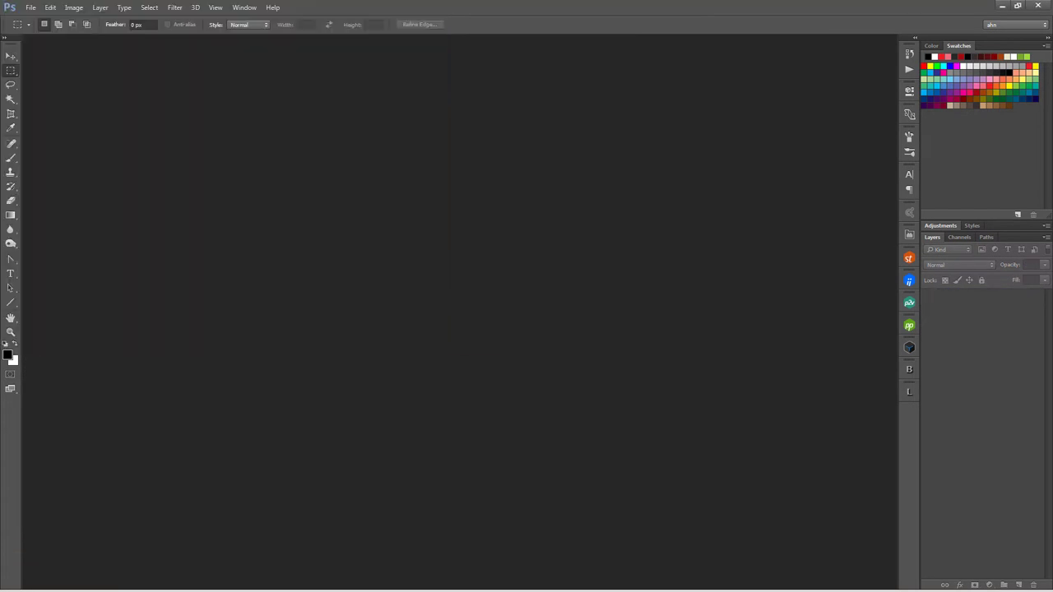
key(ctrl+o)
click(226, 198)
ctrl+click(227, 208)
key(Return)
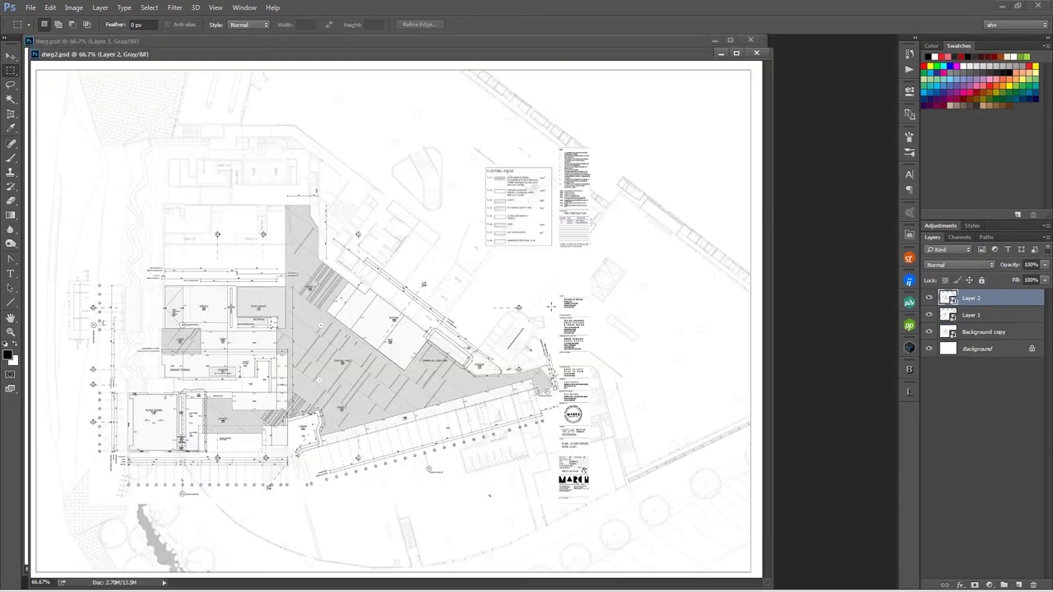
Step: Select Layer 2, Layer 1 and Background copy, and bring the dwg.psd window forward
shift+click(970, 315)
shift+click(976, 333)
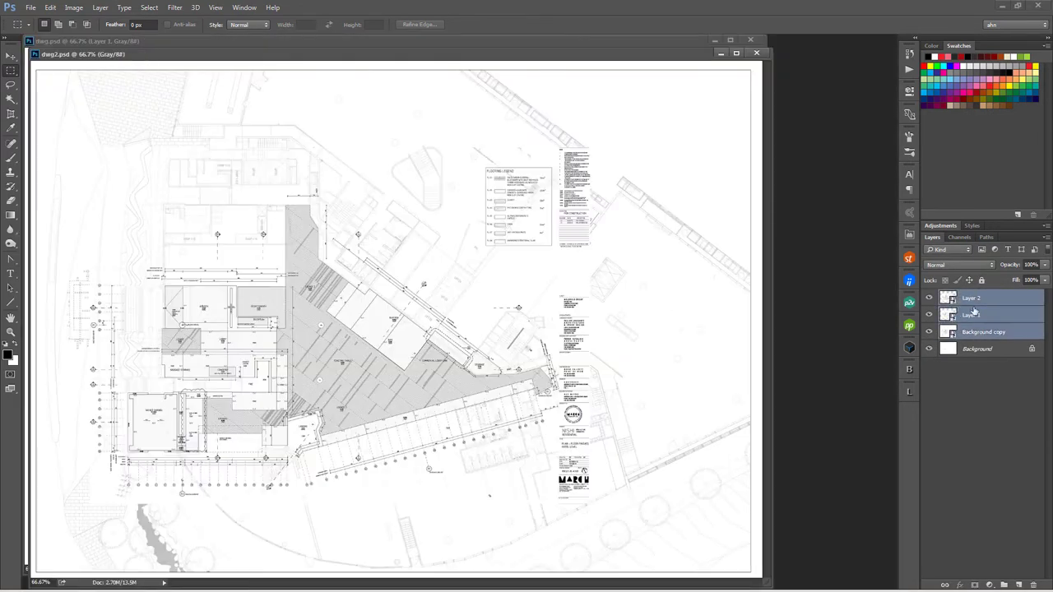
key(ctrl+Tab)
drag(394, 43, 443, 55)
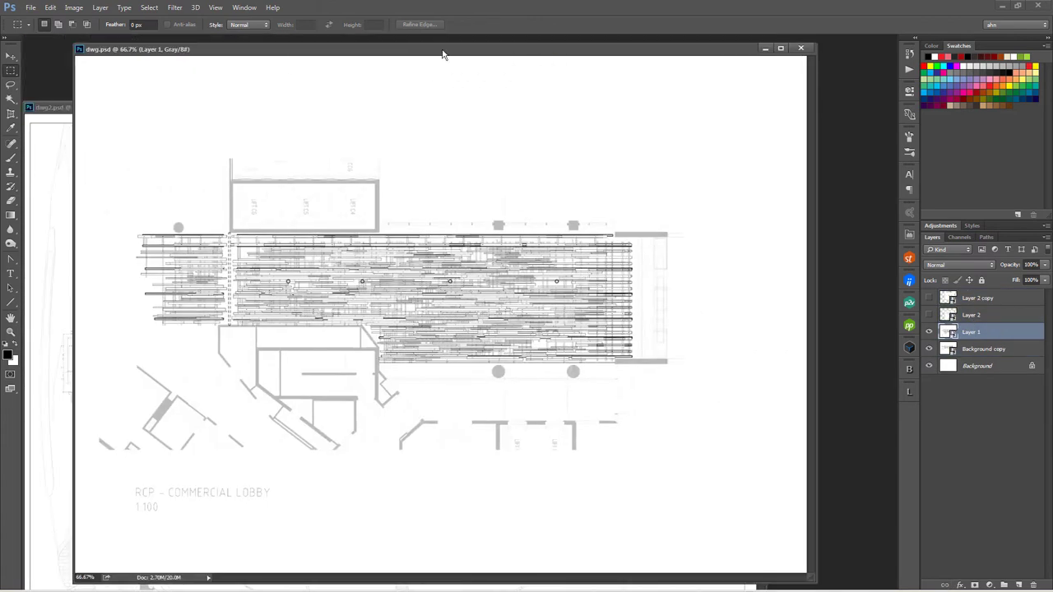
key(ctrl+alt+c)
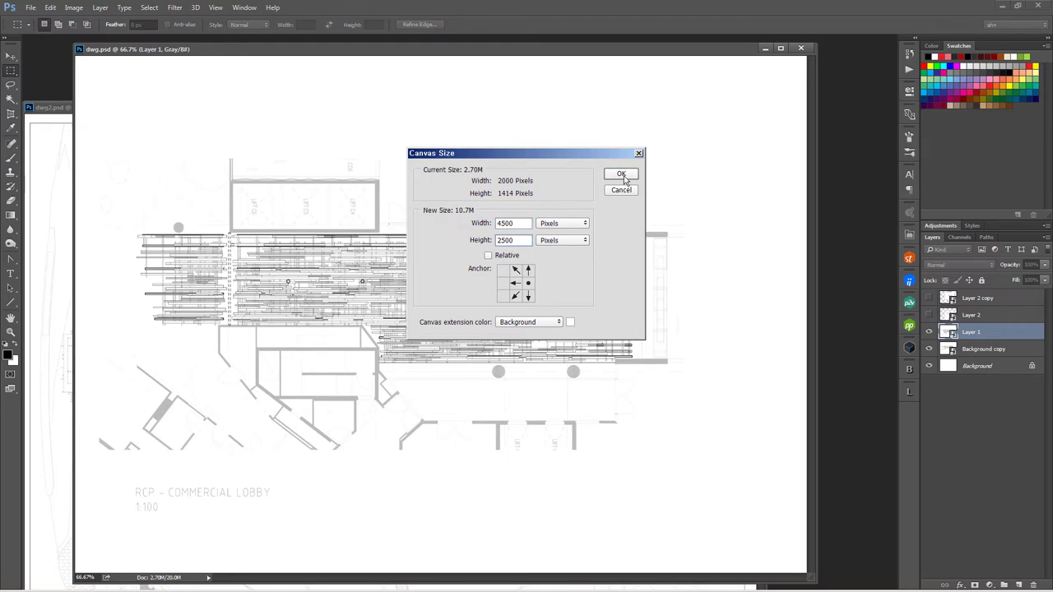
Step: Apply a 4500 × 2500 pixel canvas size to dwg.psd
click(622, 175)
key(ctrl+Tab)
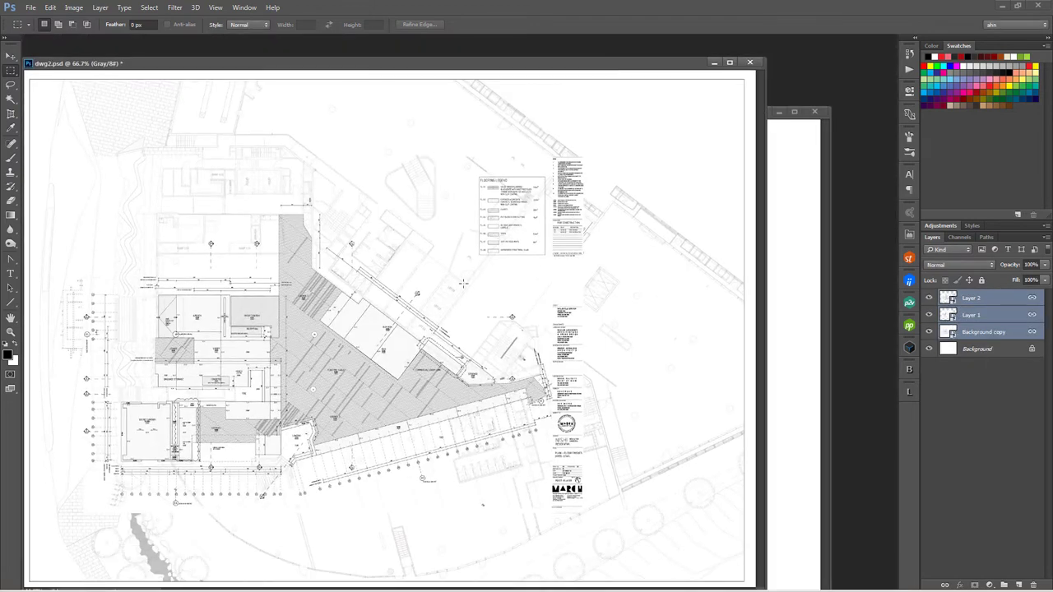
drag(406, 64, 472, 64)
Step: Rotate the dwg2 plan layers about 52.5° against a horizontal guide and commit
key(ctrl+t)
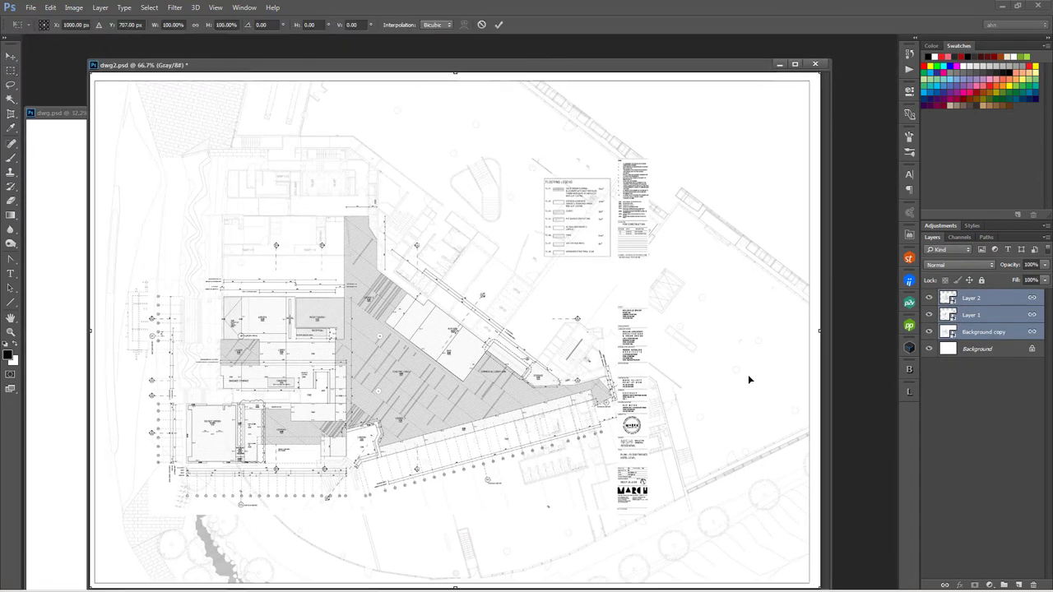
key(ctrl+r)
mouse_move(467, 57)
mouse_down()
mouse_move(485, 164)
mouse_move(639, 319)
mouse_up()
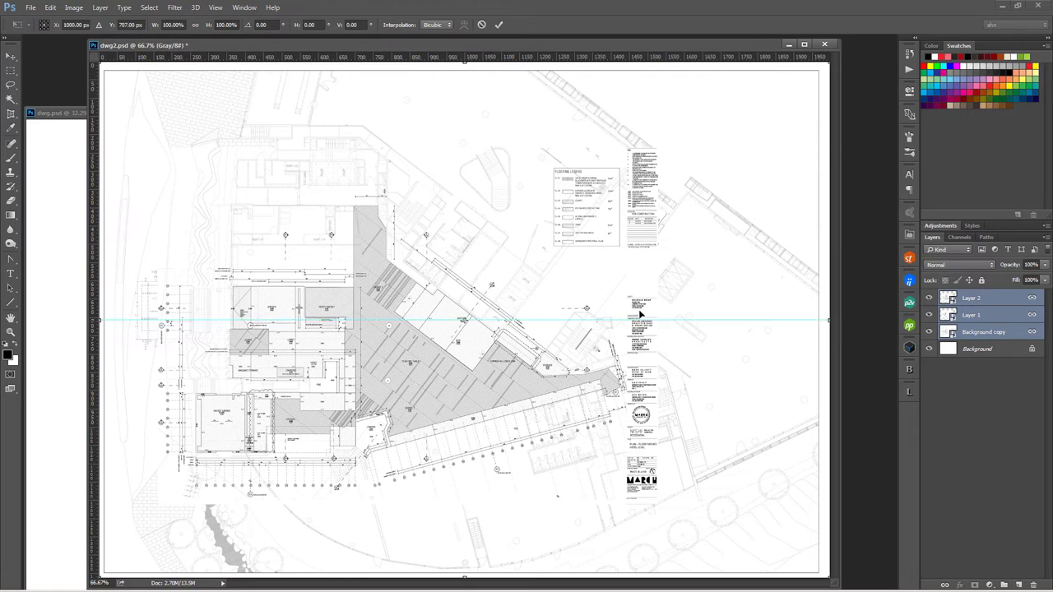
key(ctrl+minus)
drag(747, 109, 746, 376)
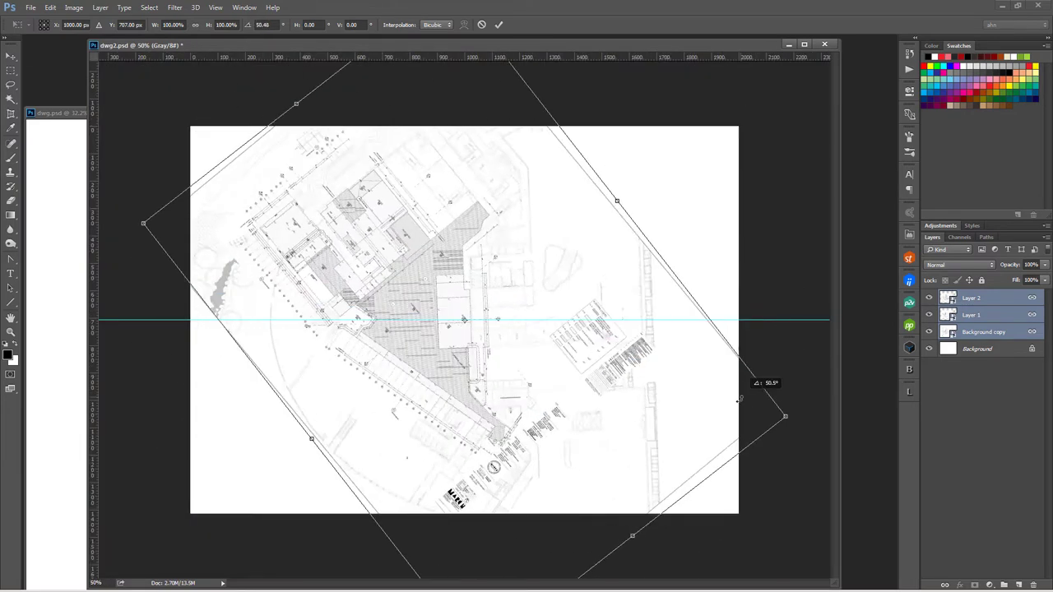
alt+scroll(506, 345, up, 3)
drag(539, 346, 527, 271)
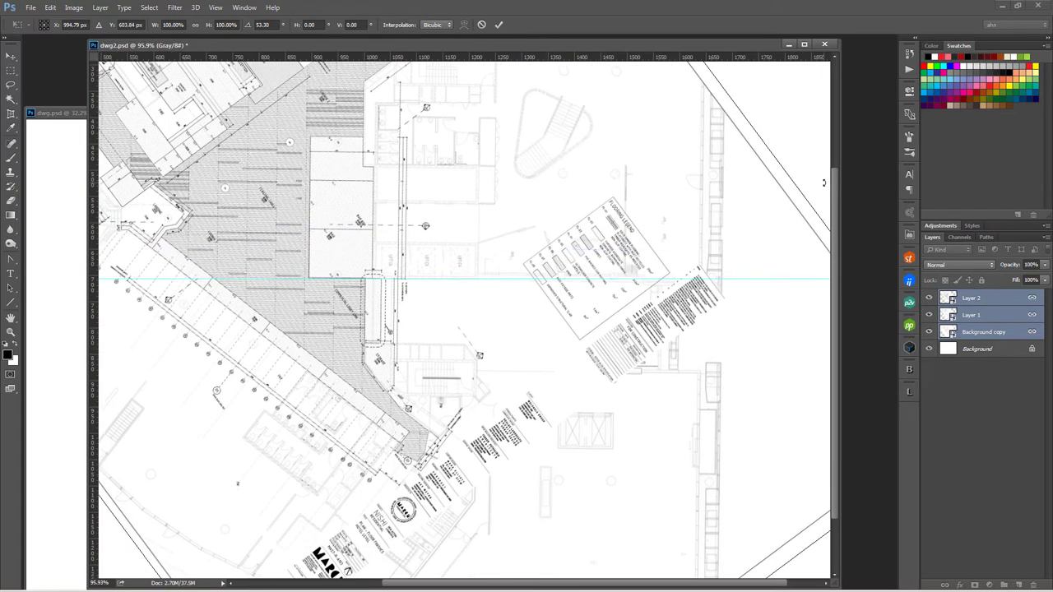
drag(825, 179, 824, 172)
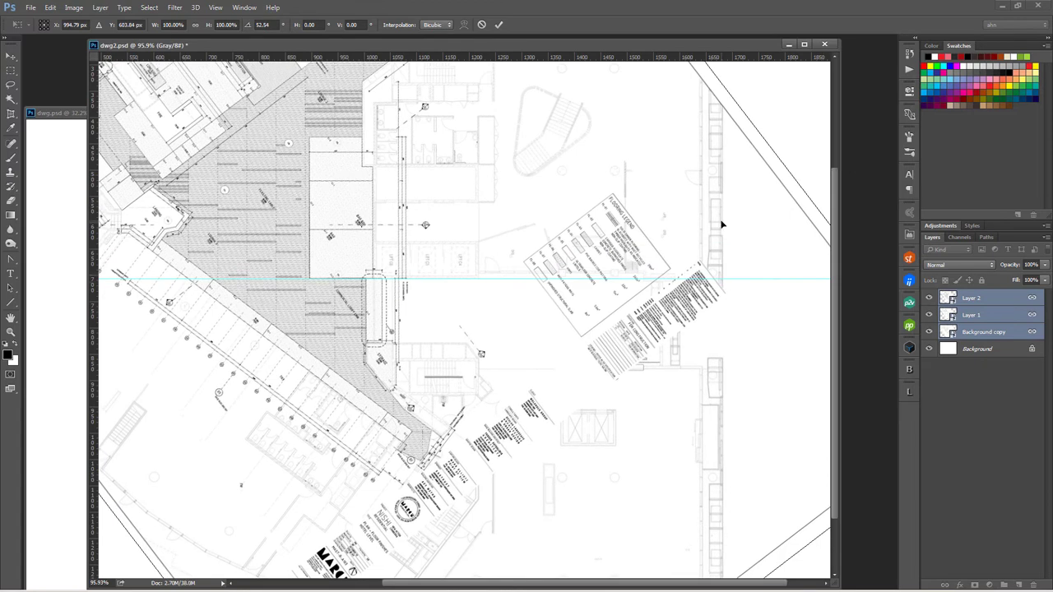
key(Return)
Step: Drag the rotated plan layers from dwg2 into dwg.psd
drag(685, 45, 399, 190)
mouse_move(970, 314)
mouse_down()
mouse_move(705, 318)
mouse_move(443, 402)
mouse_up()
alt+scroll(478, 448, up, 5)
Step: Hide Layers 3 and 4, fade Background copy to 50%, and show Layer 1 again
drag(929, 345, 930, 329)
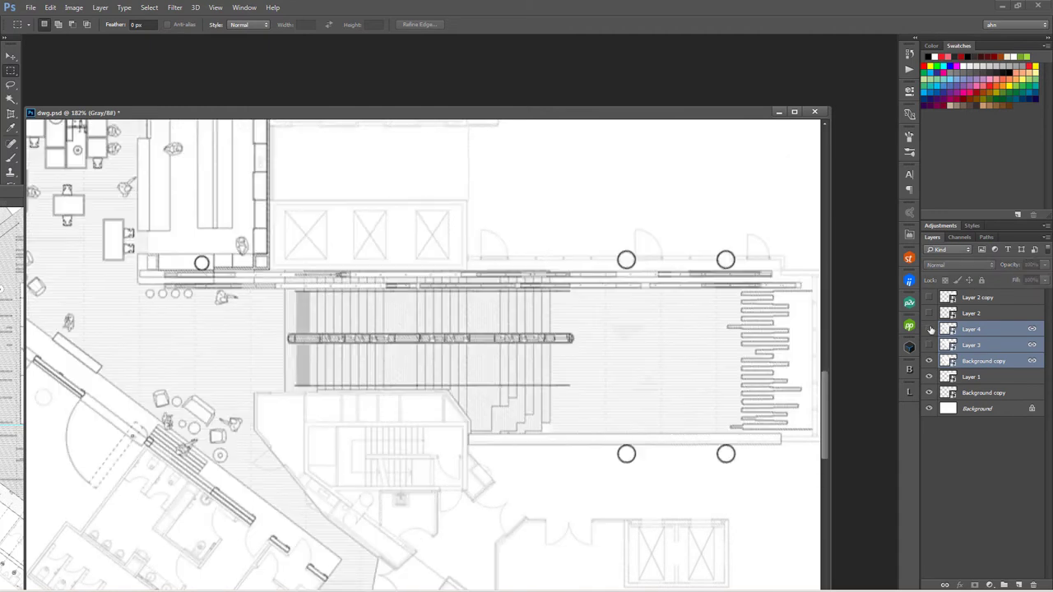
click(1013, 362)
key(5)
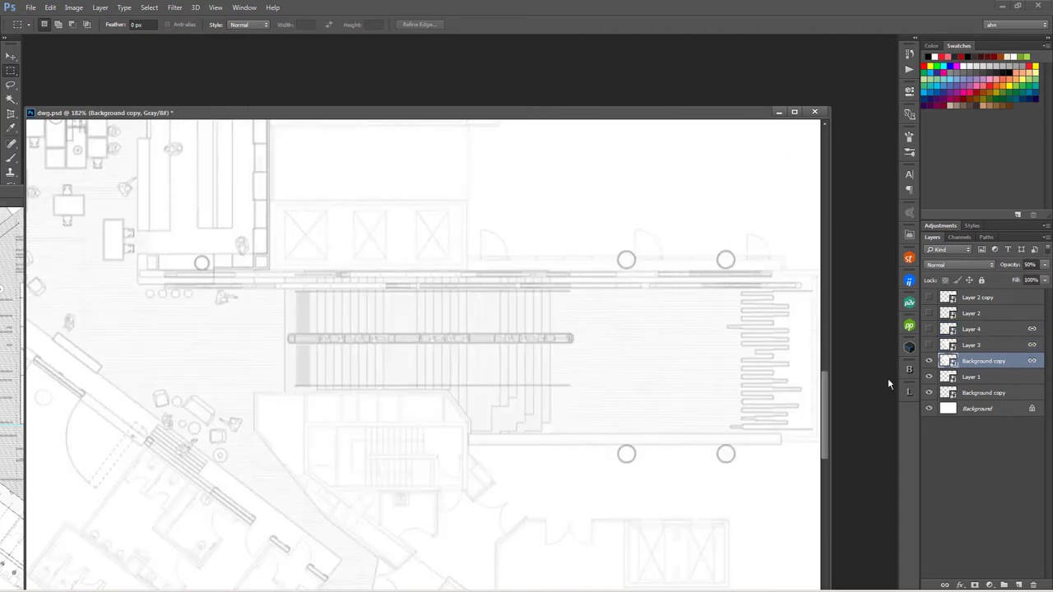
click(928, 377)
alt+scroll(320, 387, down, 3)
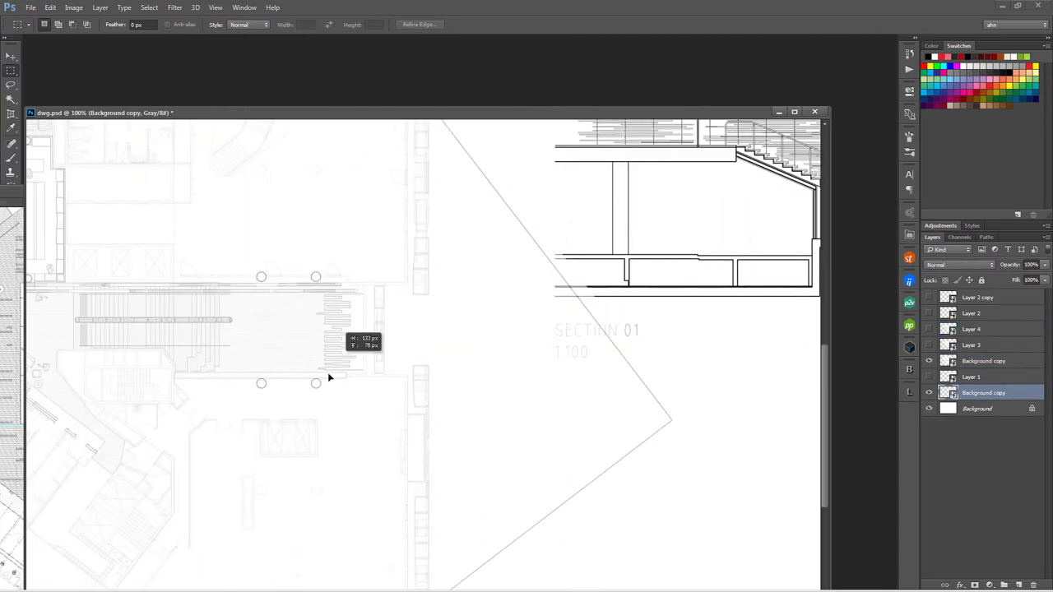
alt+scroll(660, 324, up, 3)
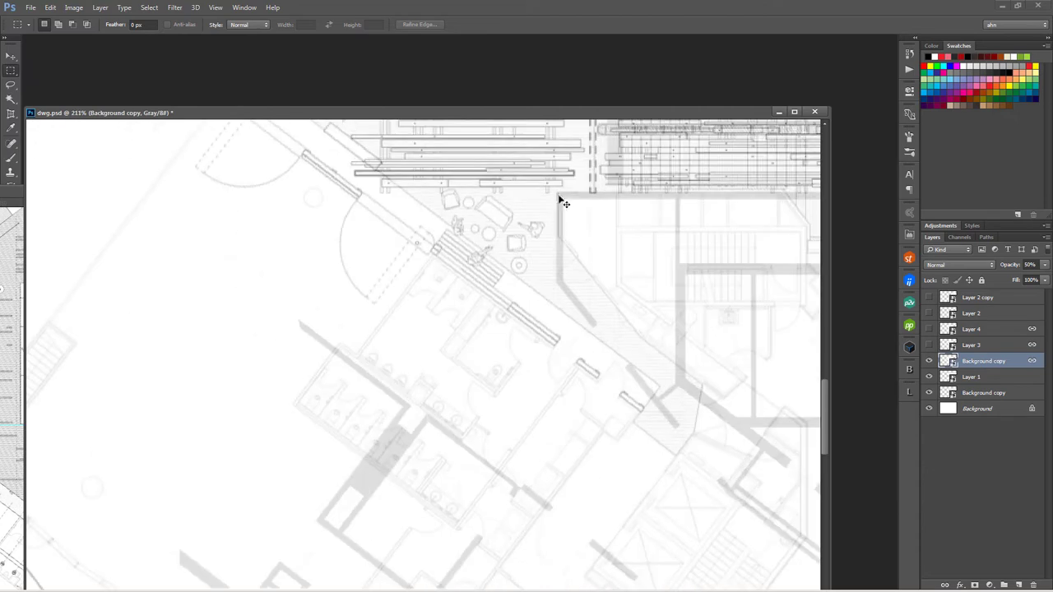
Step: Close dwg and dwg2, then open dwg_all_f.psd
click(818, 112)
click(829, 84)
key(ctrl+o)
click(239, 219)
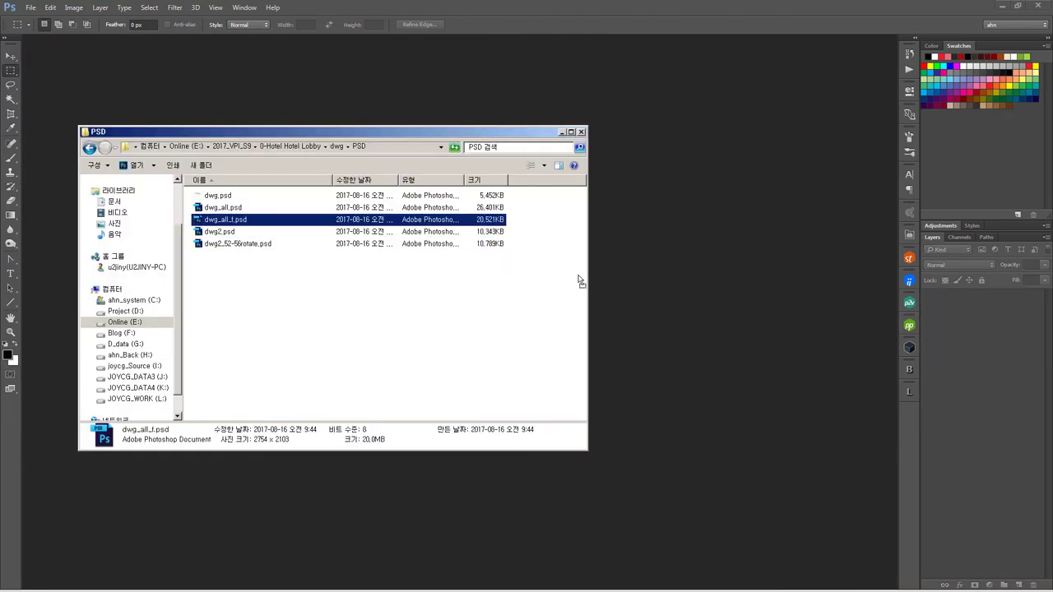
key(Return)
Step: Toggle the dwg_all_f plan layers against the section, then close it and minimize Photoshop
drag(928, 384, 928, 332)
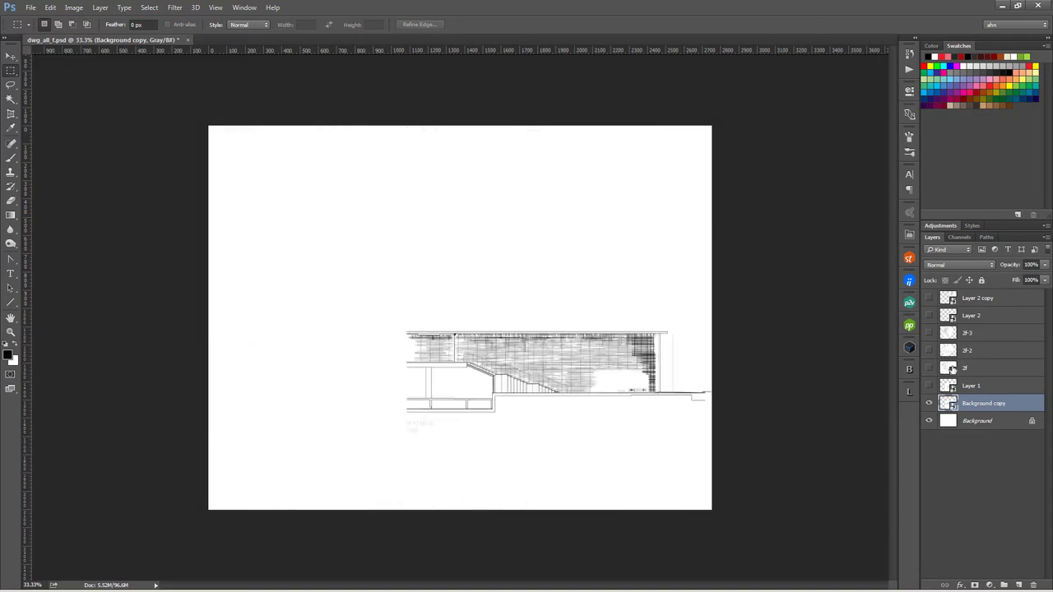
click(928, 385)
click(928, 367)
click(929, 351)
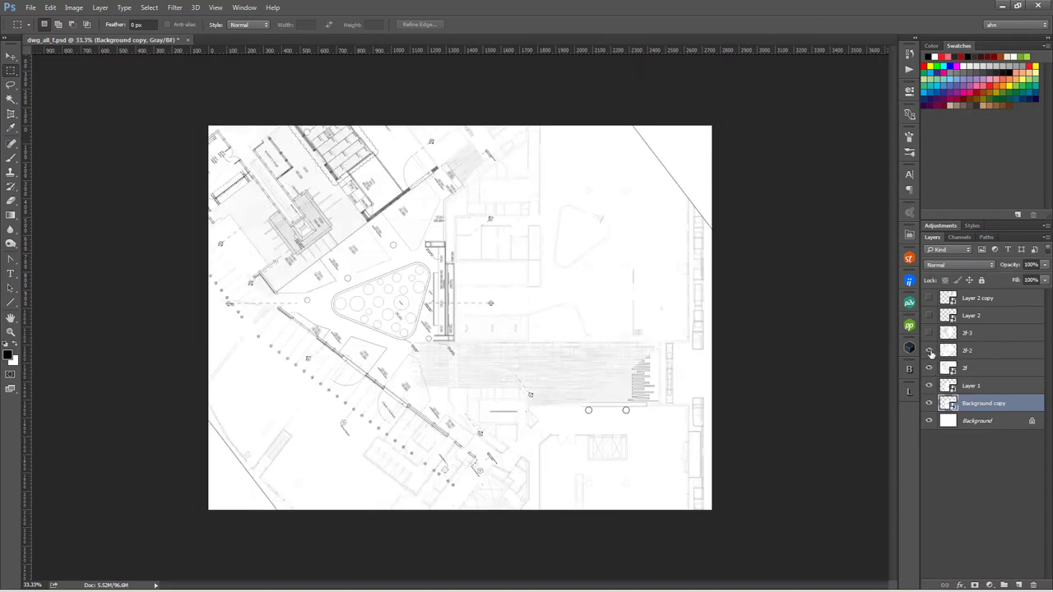
click(929, 332)
click(928, 315)
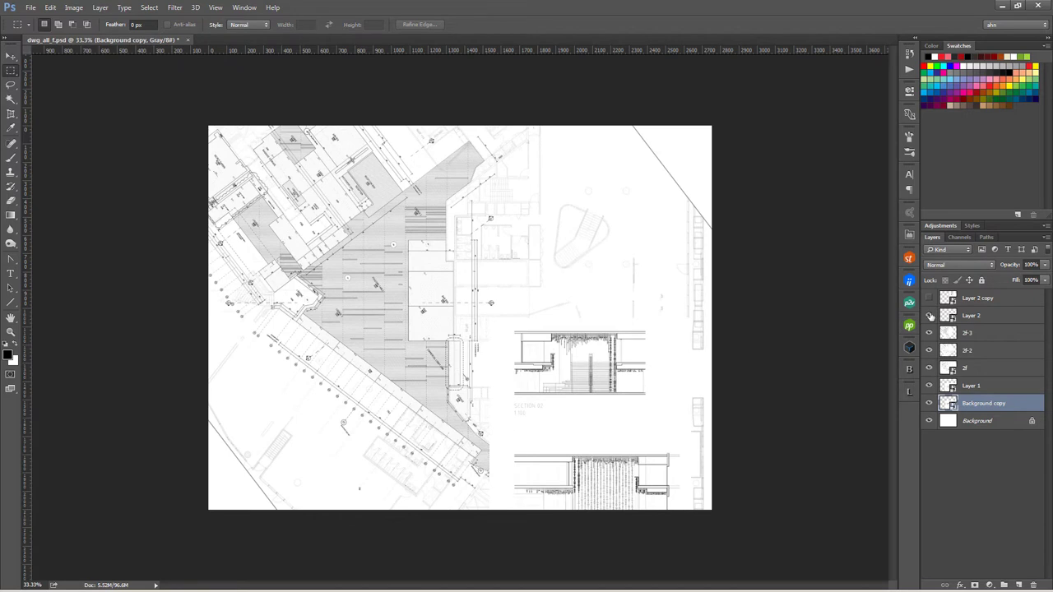
alt+click(928, 402)
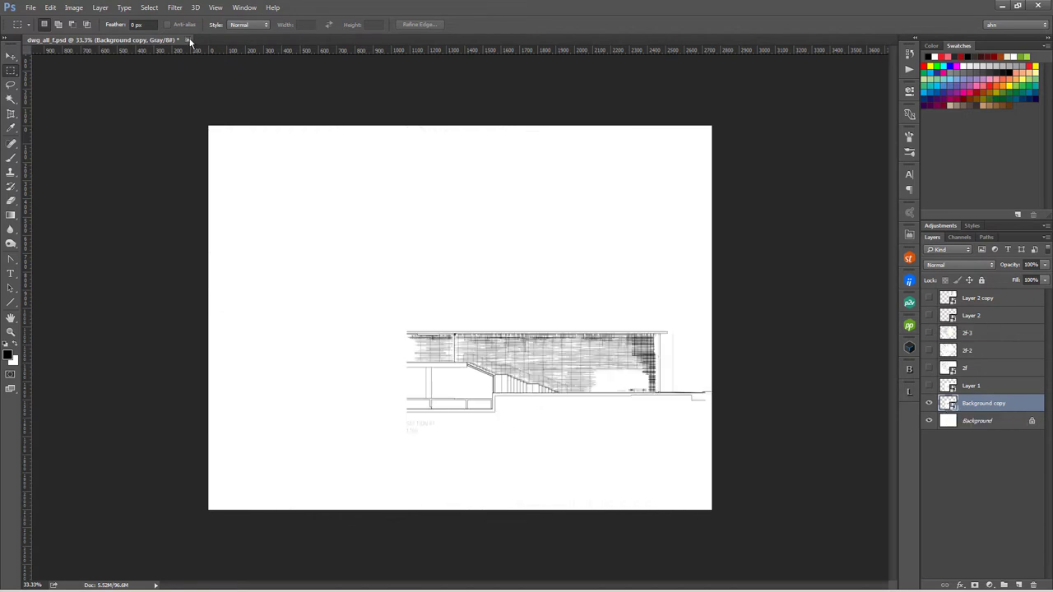
click(188, 40)
click(1001, 6)
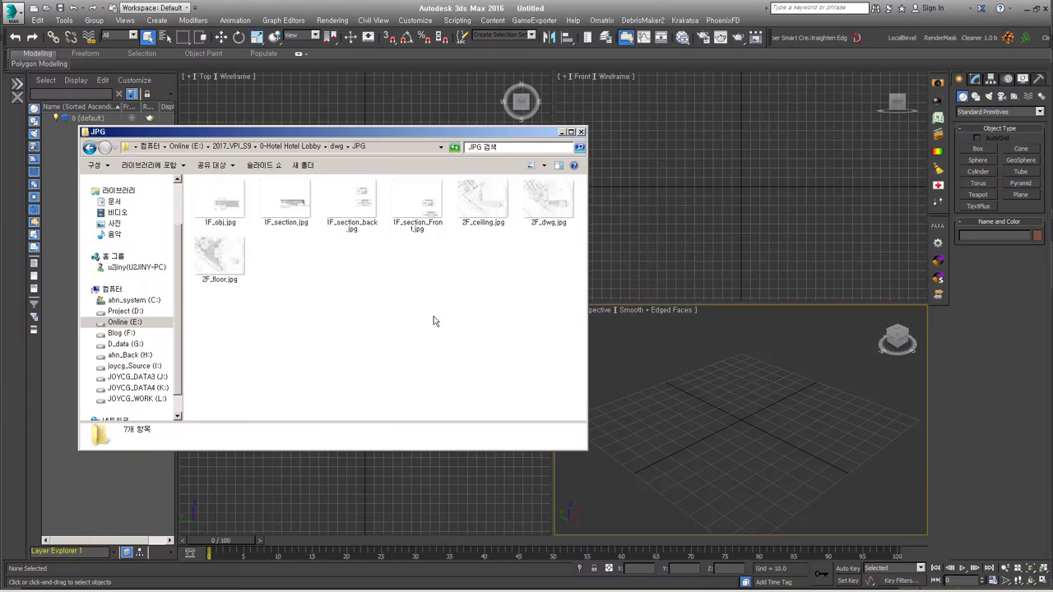
Step: With the 2F_floor.jpg plane created, maximize the Top view and move Plane001 slightly up
click(220, 256)
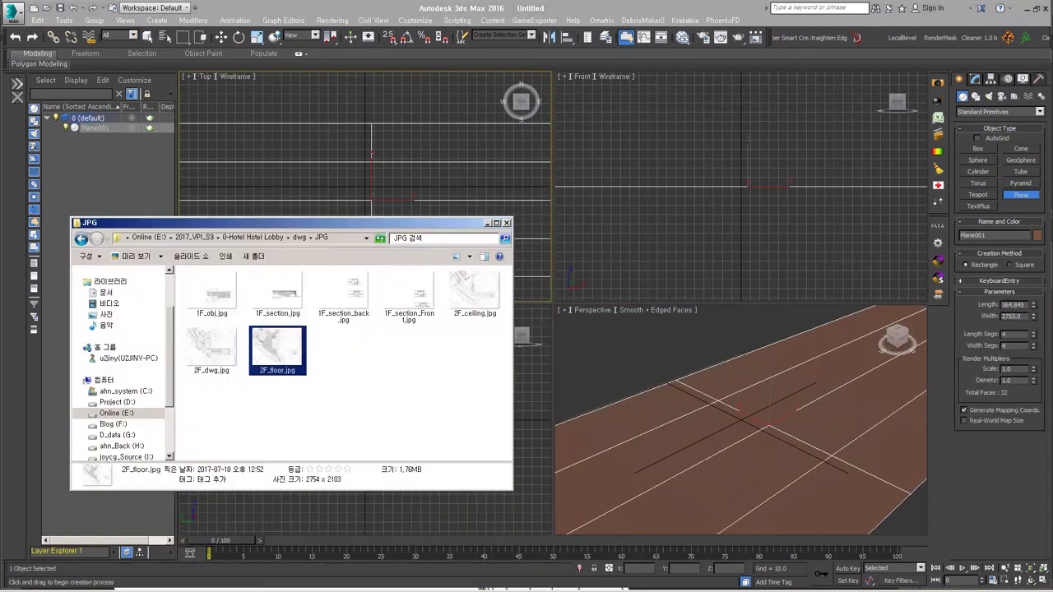
right_click(746, 445)
key(ctrl+shift+z)
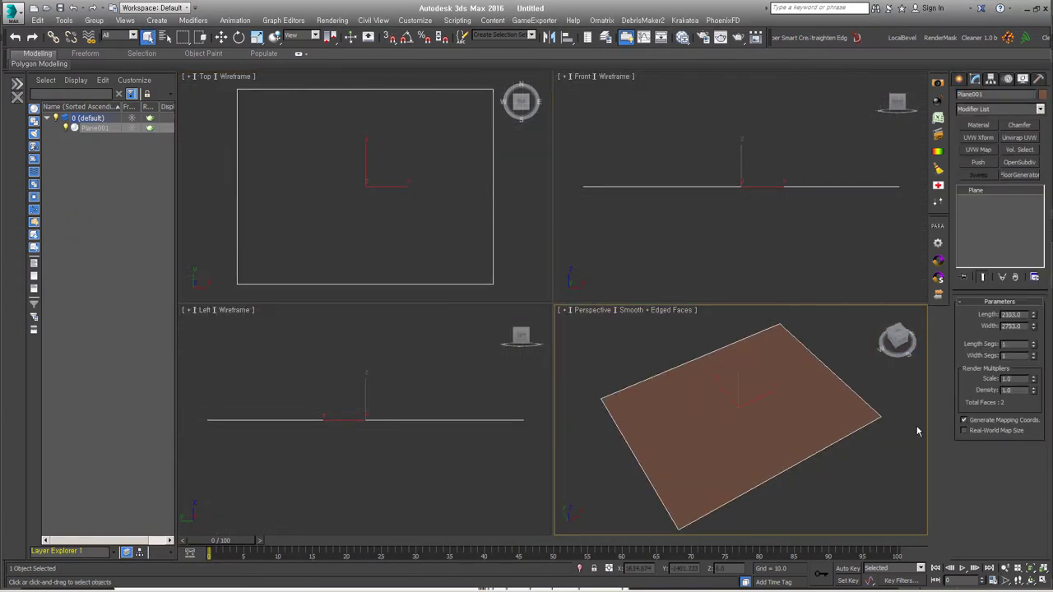
click(1041, 580)
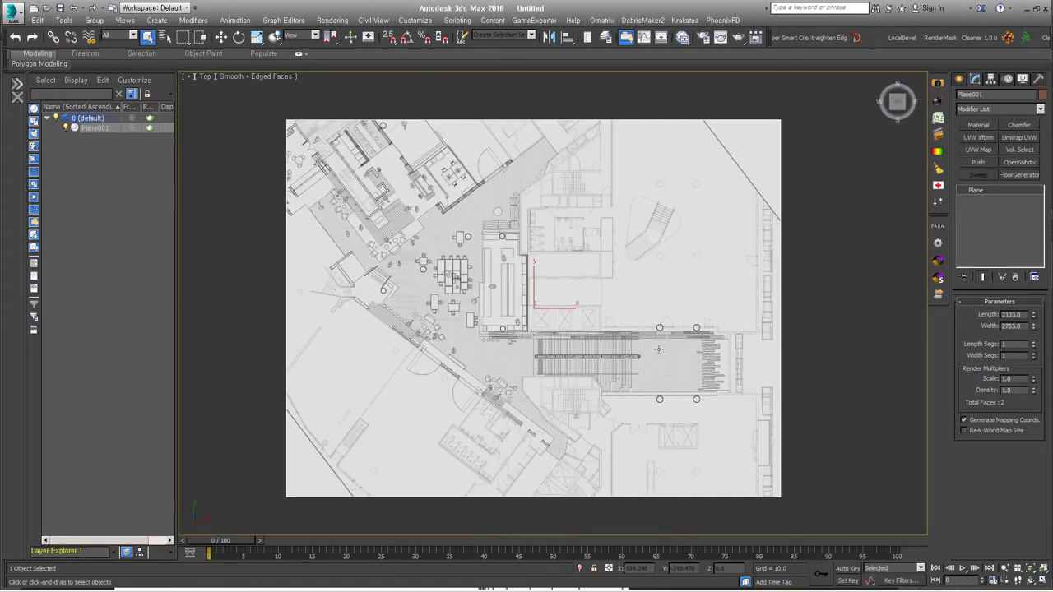
key(w)
drag(554, 452, 554, 355)
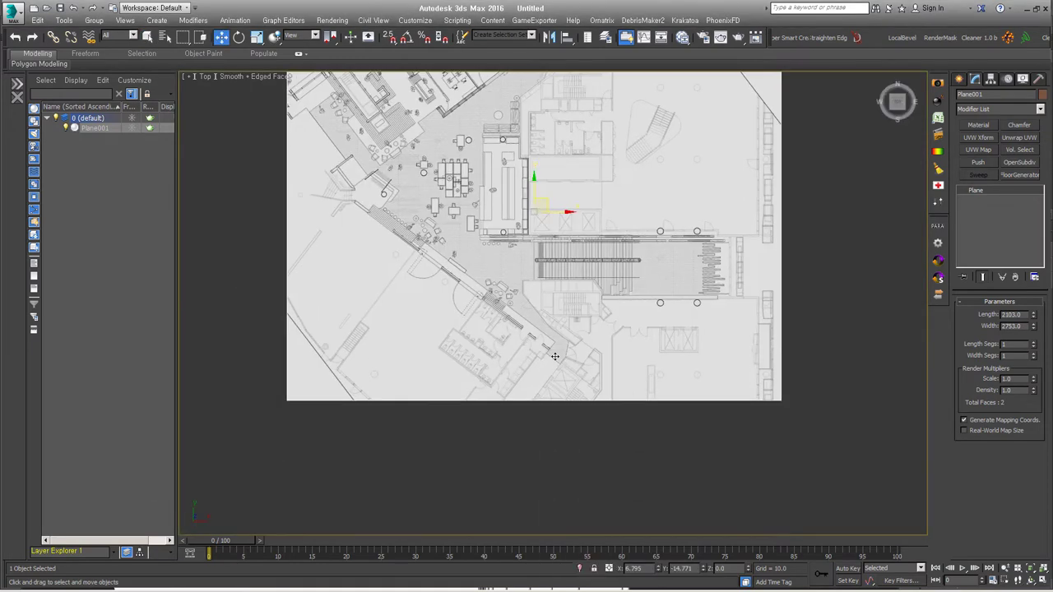
scroll(554, 344, up, 5)
scroll(503, 354, up, 2)
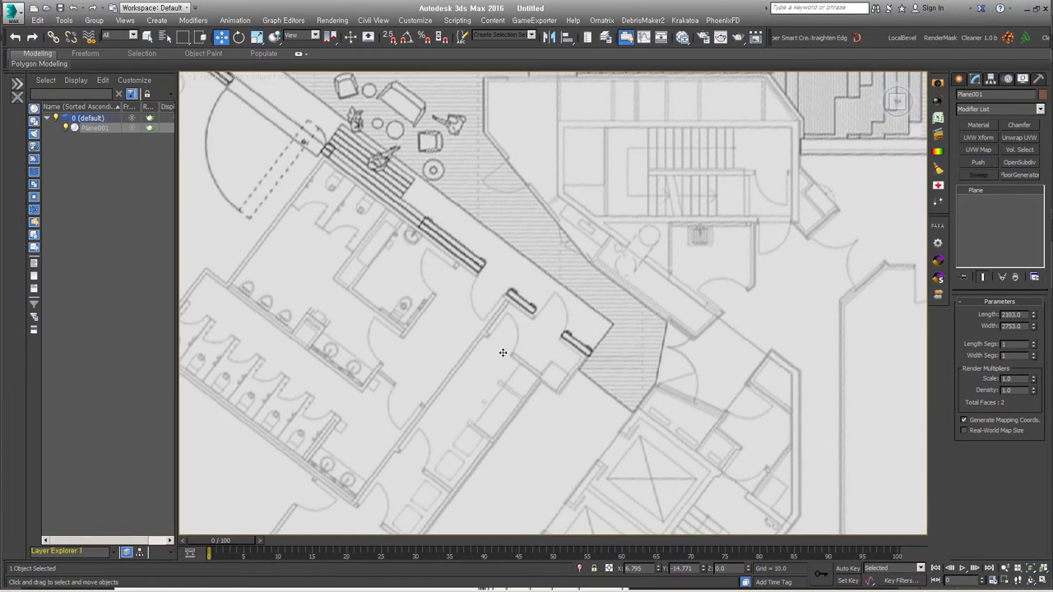
scroll(490, 335, up, 2)
scroll(627, 350, up, 2)
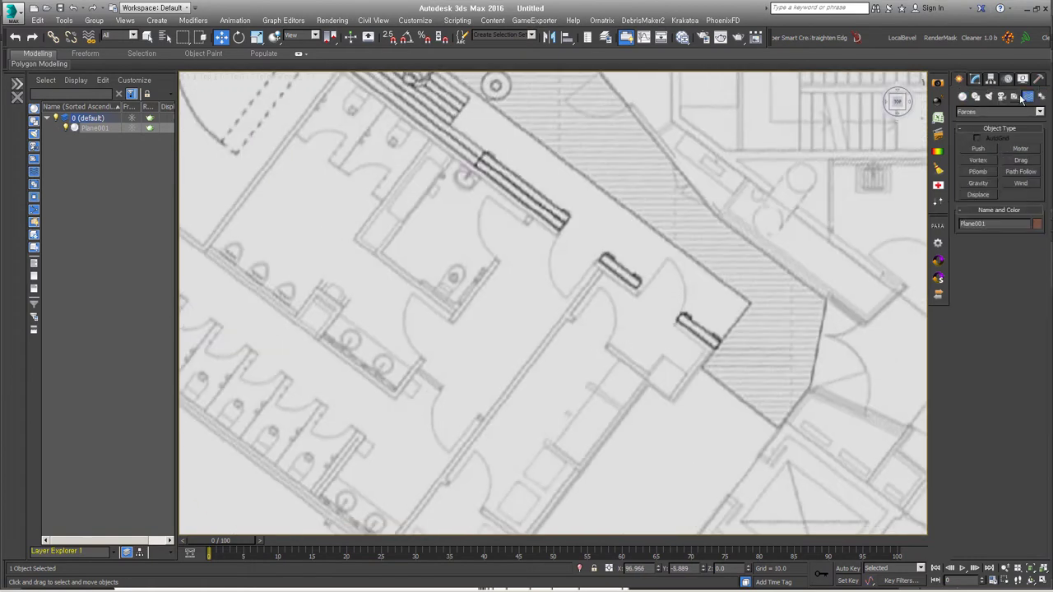
scroll(568, 343, up, 2)
Step: Measure a doorway width on the plan with the tape and compute the factor
scroll(568, 343, up, 2)
drag(558, 315, 628, 368)
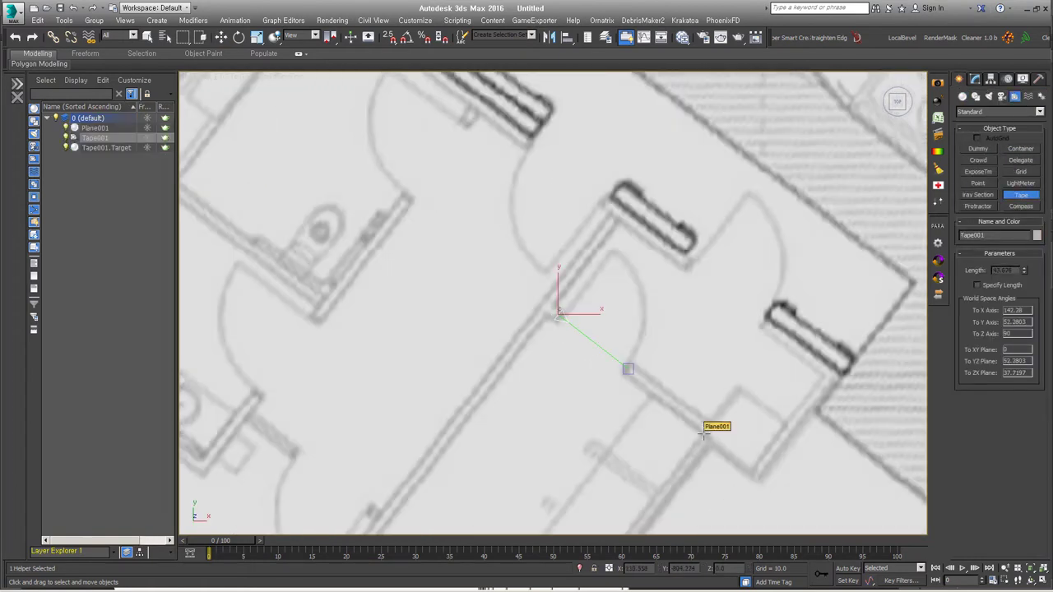
drag(567, 416, 366, 245)
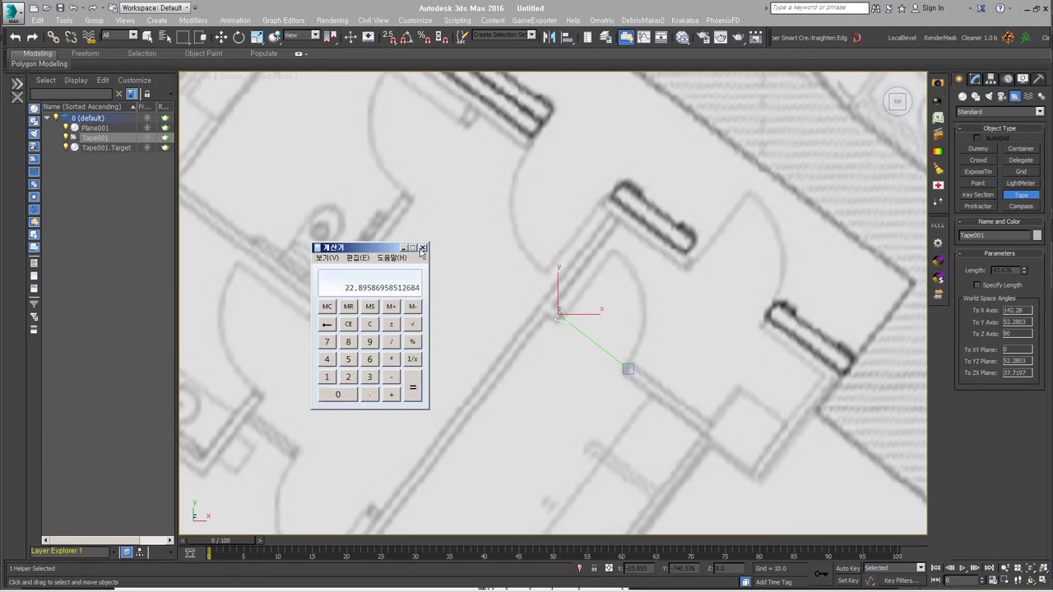
click(422, 248)
Step: Rescale world units by about 22.9 and check the tape's new length
click(1037, 78)
click(972, 123)
double_click(781, 343)
click(1011, 288)
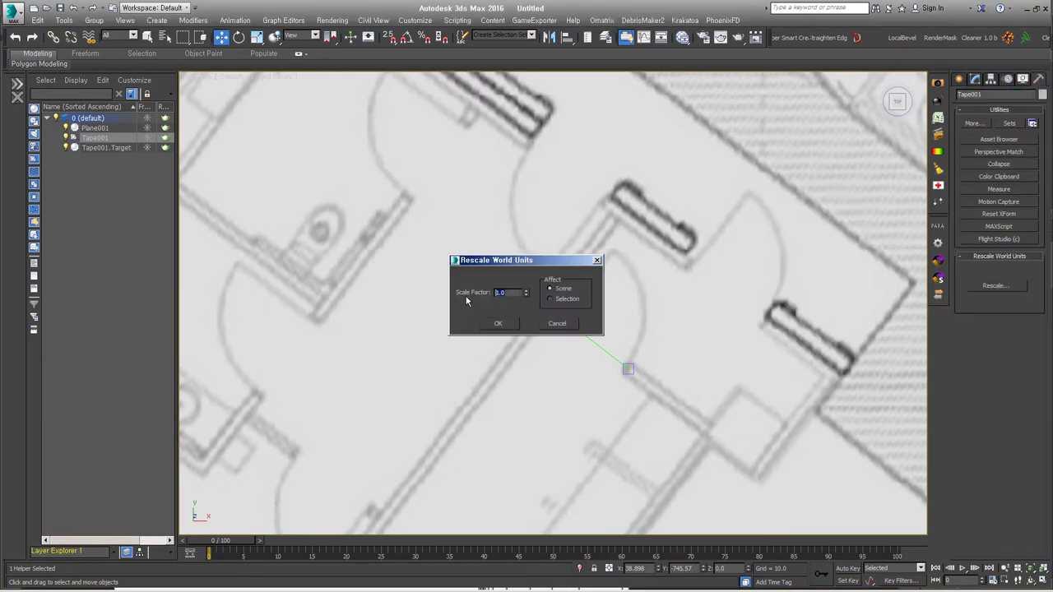
click(498, 323)
click(974, 79)
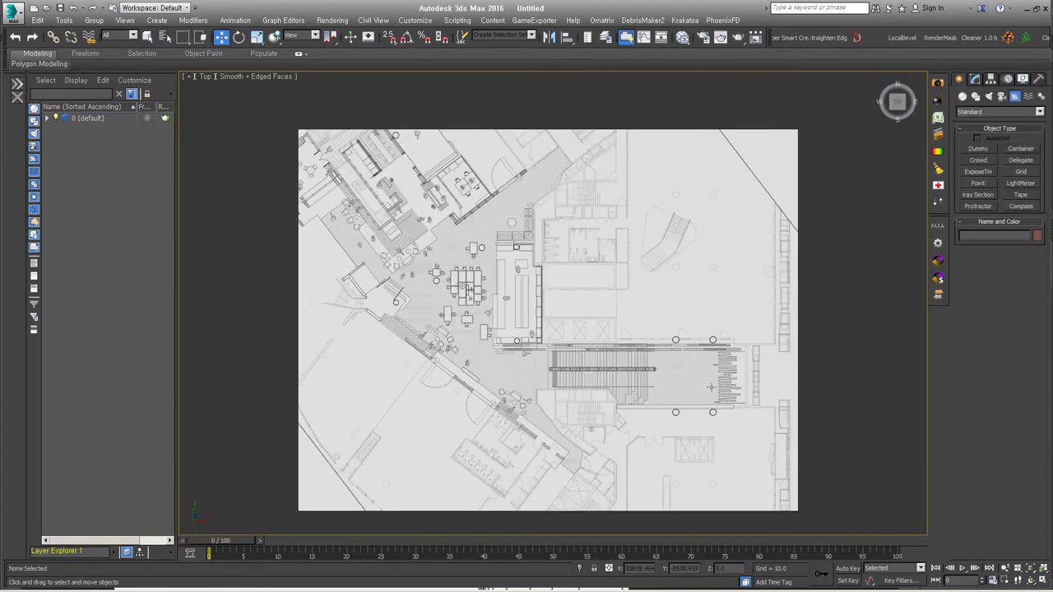
Step: Start a new Line and frame the lobby area of the floor plan in four-view layout
scroll(553, 291, up, 5)
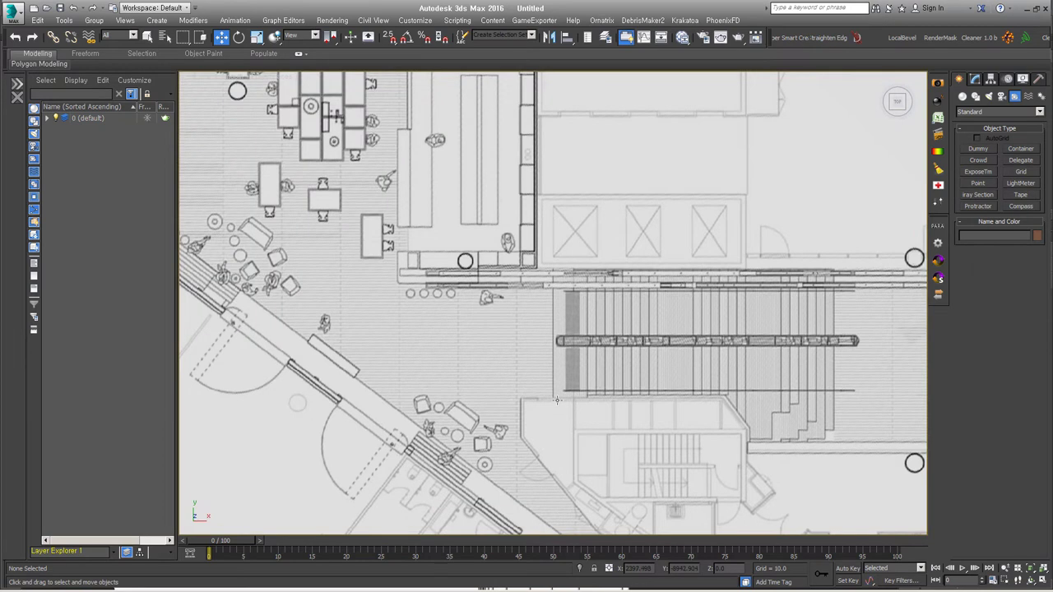
scroll(556, 400, down, 5)
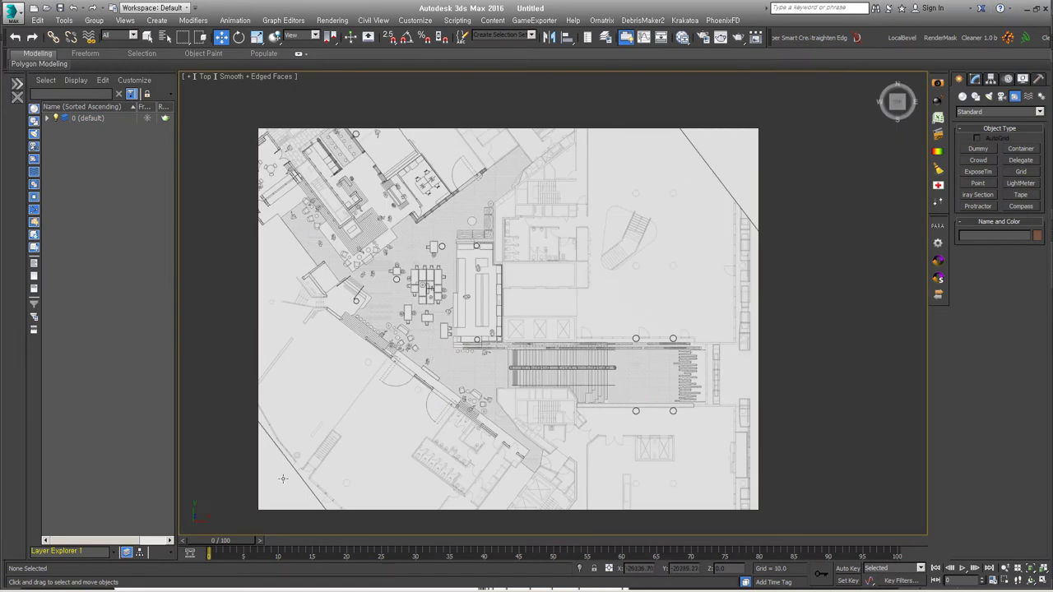
click(937, 261)
scroll(740, 329, up, 3)
scroll(720, 362, up, 3)
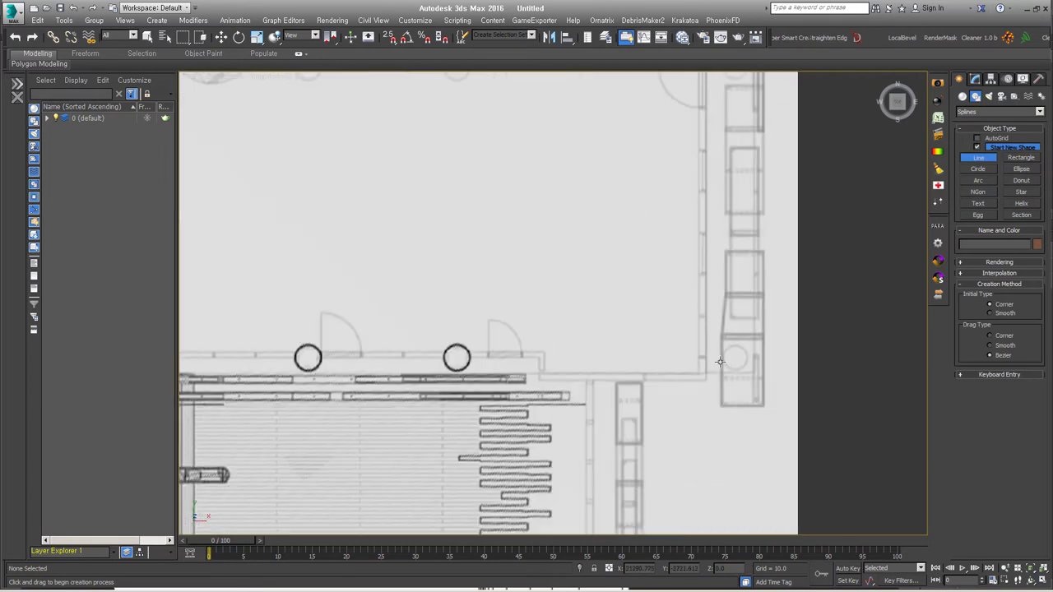
key(alt+w)
scroll(844, 449, up, 2)
mouse_move(807, 432)
middle_down()
mouse_move(810, 294)
mouse_move(805, 418)
mouse_move(860, 427)
middle_up()
scroll(725, 439, down, 2)
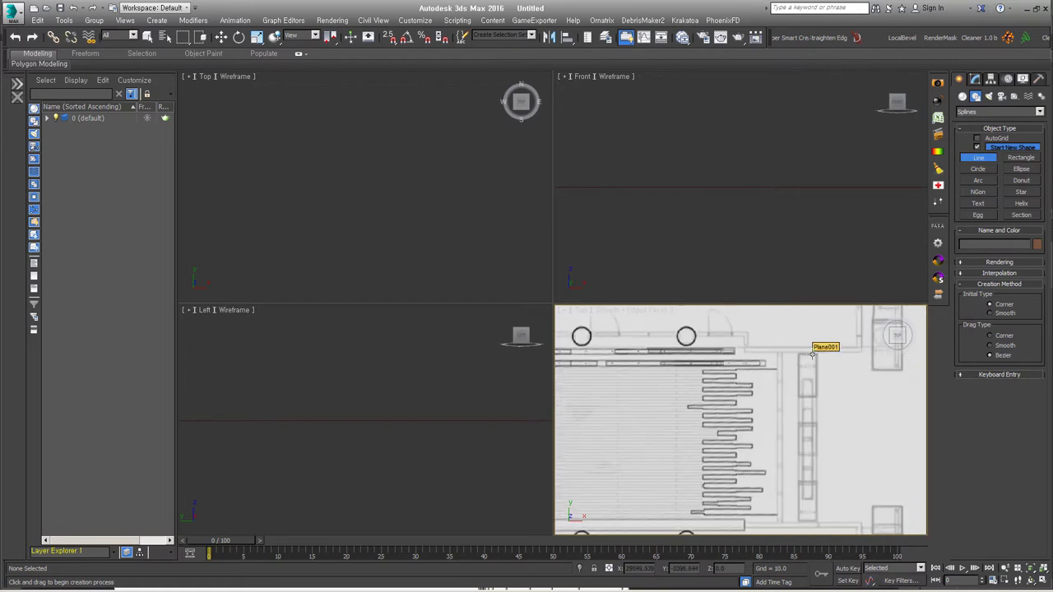
middle_drag(812, 352, 904, 373)
middle_drag(839, 374, 895, 395)
middle_drag(737, 381, 608, 504)
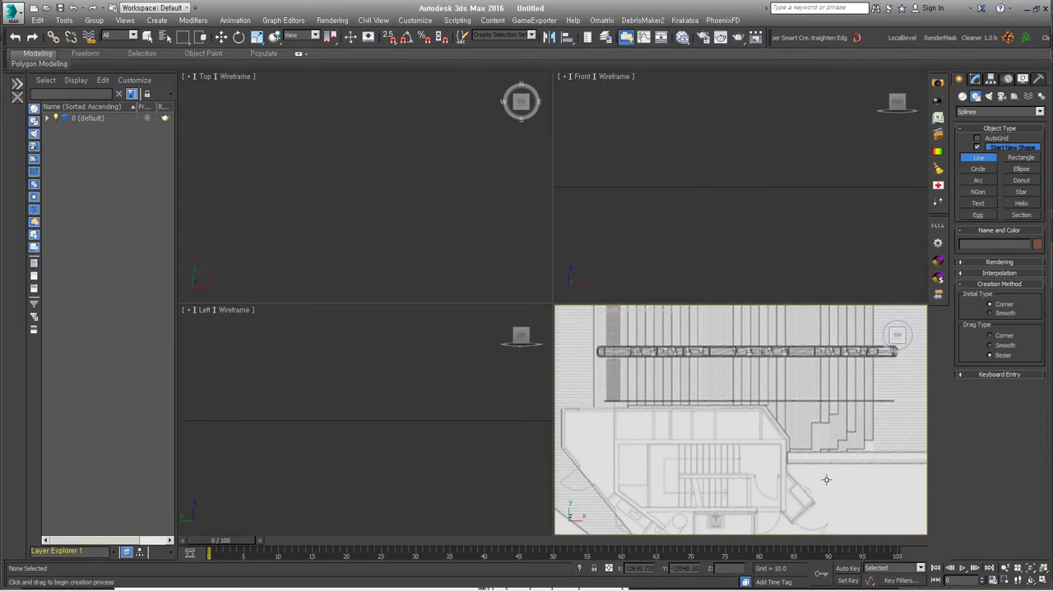
middle_drag(825, 480, 579, 423)
mouse_move(909, 440)
middle_down()
mouse_move(820, 393)
mouse_move(696, 472)
mouse_move(800, 438)
middle_up()
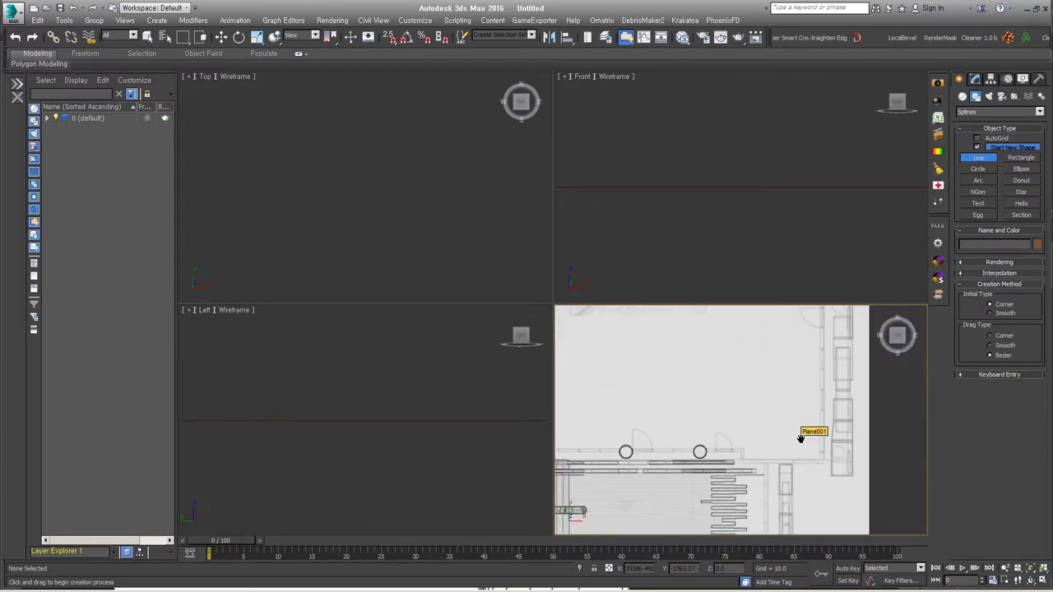
scroll(800, 437, up, 2)
Step: Trace the lobby outline with points along the walls and diagonal wall, then finish the line
click(701, 470)
scroll(700, 470, up, 2)
scroll(701, 470, up, 2)
click(656, 473)
scroll(656, 473, down, 3)
middle_drag(735, 458, 575, 404)
scroll(644, 351, down, 1)
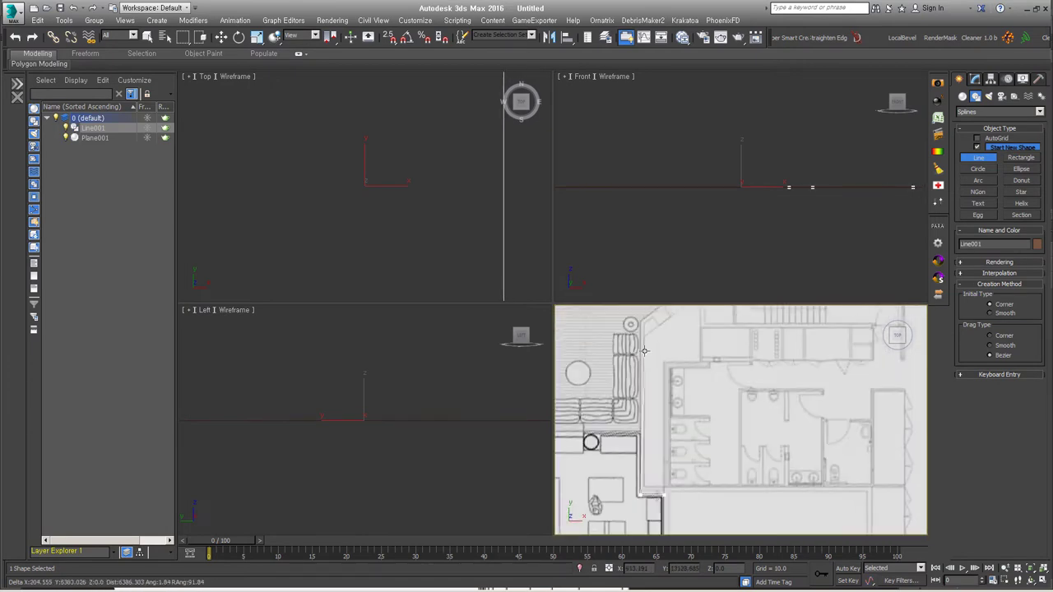
middle_drag(644, 351, 733, 434)
scroll(771, 379, down, 3)
middle_drag(771, 379, 676, 417)
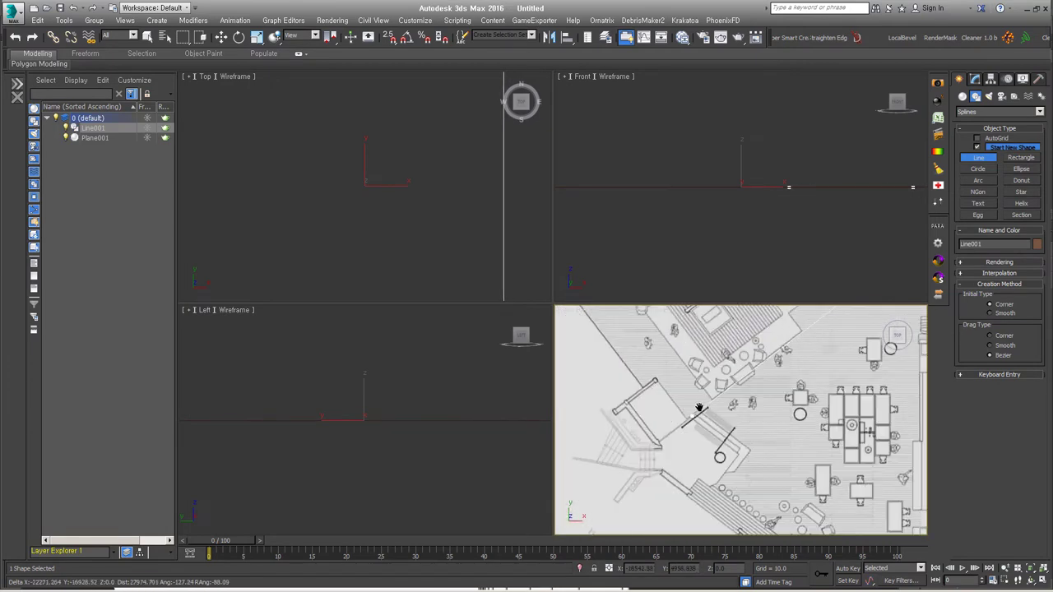
scroll(678, 451, up, 4)
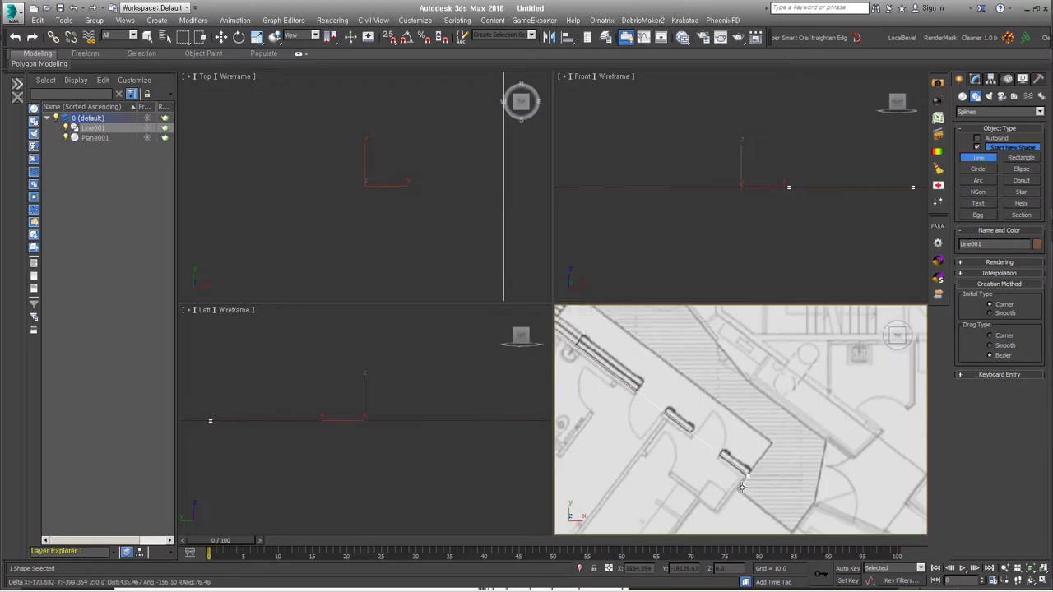
click(814, 505)
mouse_move(814, 505)
middle_down()
mouse_move(707, 399)
mouse_move(683, 469)
mouse_move(638, 451)
mouse_move(740, 436)
middle_up()
scroll(740, 436, down, 2)
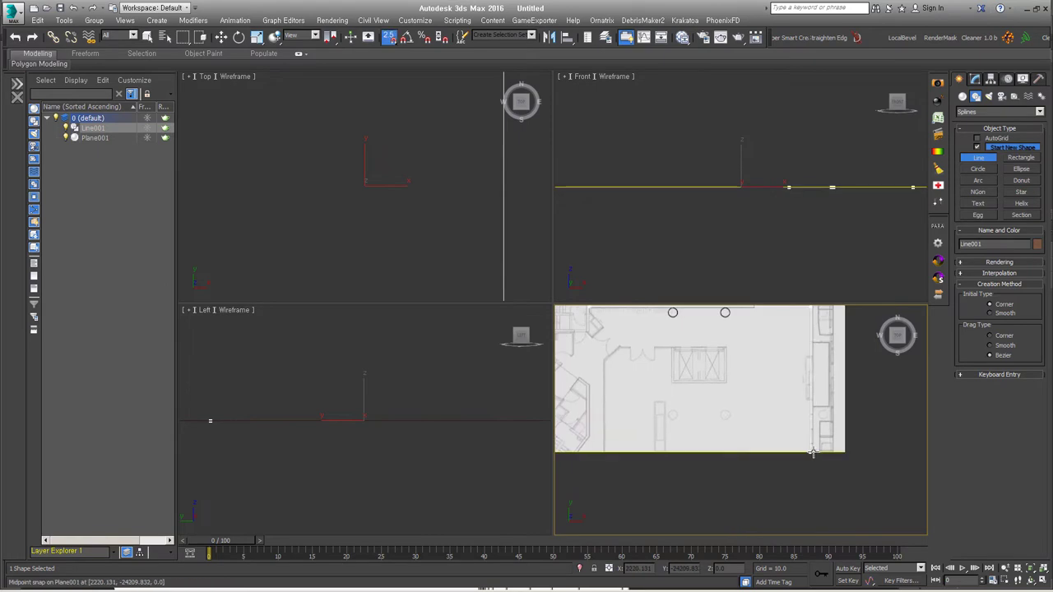
right_click(816, 486)
middle_drag(816, 486, 822, 409)
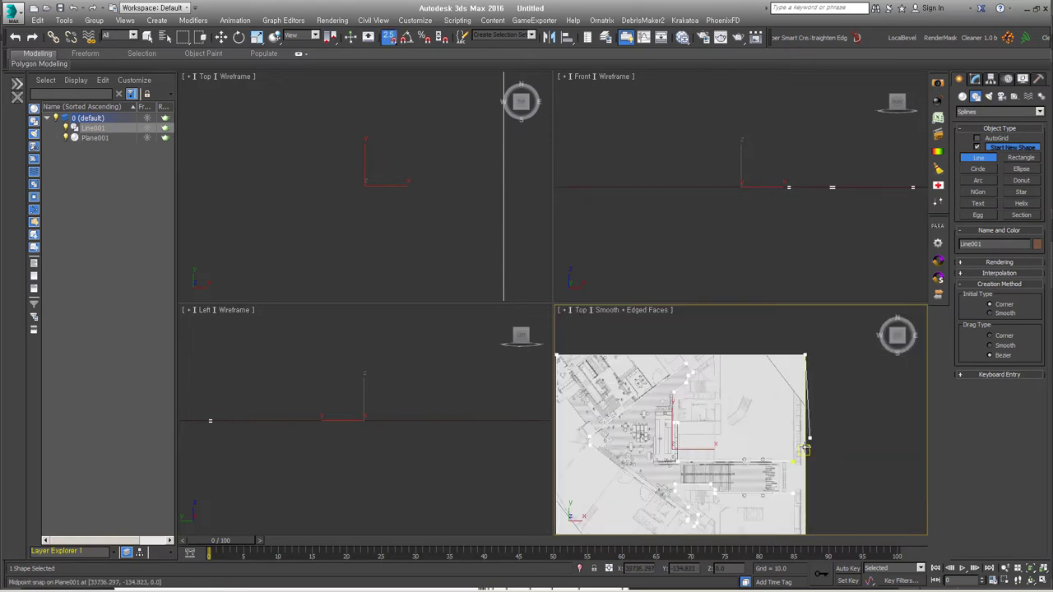
Step: Enter vertex editing on the outline and enable midpoint snapping
key(F3)
key(1)
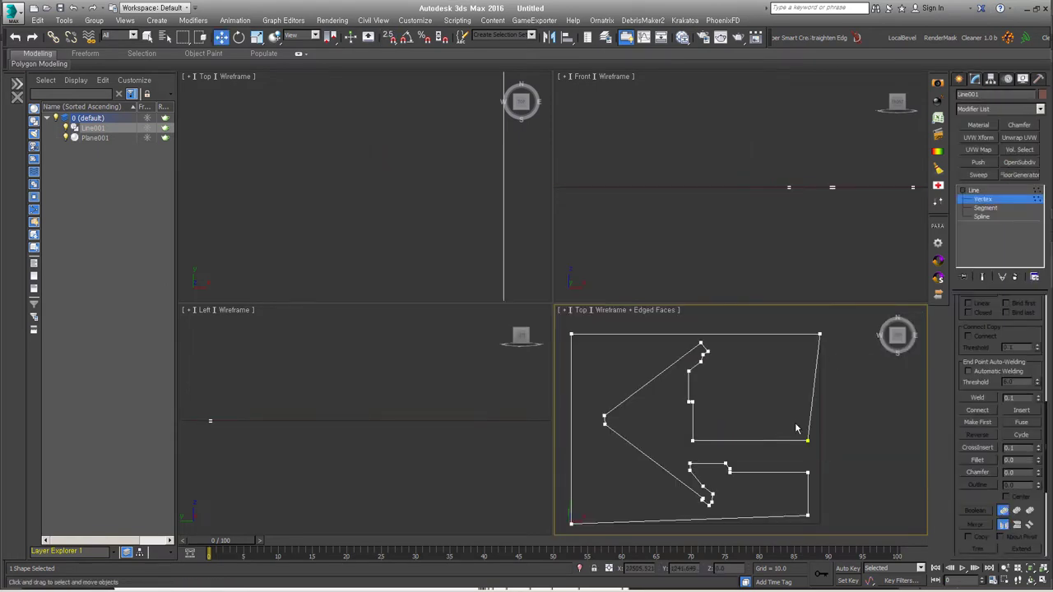
right_click(395, 42)
click(603, 223)
mouse_move(829, 498)
middle_down()
mouse_move(798, 430)
mouse_move(782, 437)
mouse_move(807, 517)
mouse_move(794, 422)
mouse_move(829, 449)
middle_up()
key(F3)
scroll(830, 449, down, 3)
scroll(830, 449, down, 2)
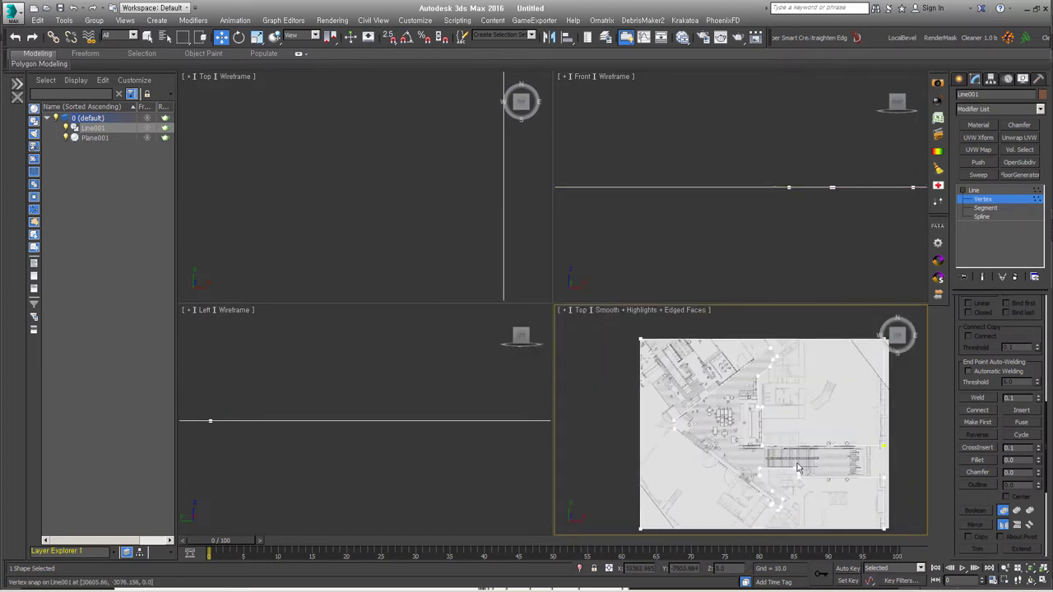
scroll(699, 405, up, 4)
mouse_move(724, 481)
middle_down()
mouse_move(787, 417)
mouse_move(768, 446)
mouse_move(745, 432)
middle_up()
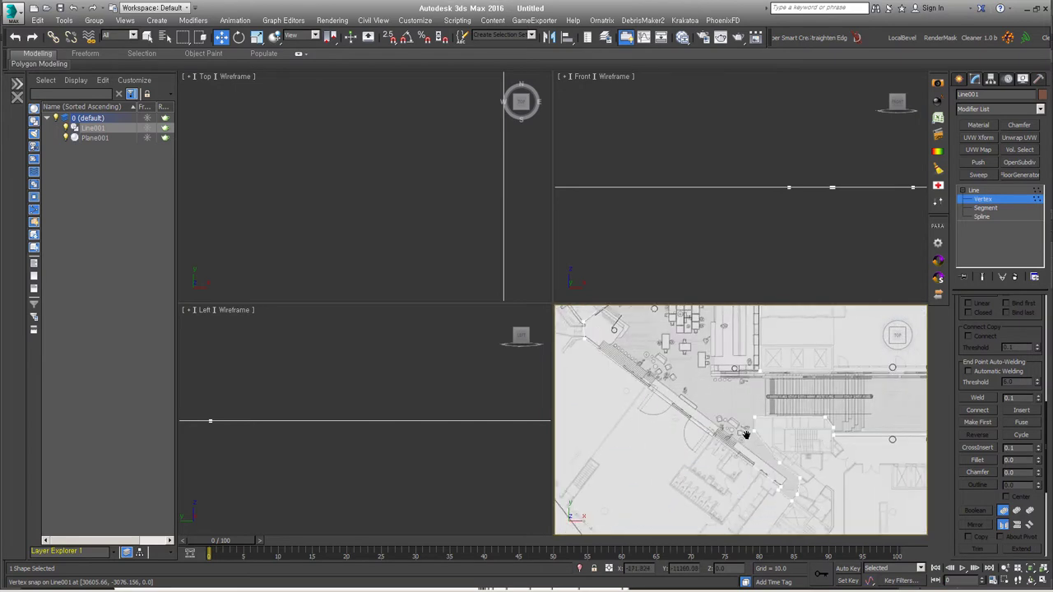
scroll(745, 433, down, 2)
Step: Detach the selected outline segments as a new shape, Shape001
key(2)
key(ctrl+a)
scroll(999, 411, down, 1)
click(991, 424)
click(565, 305)
Step: Turn on Connect for Shape001's vertices and view the plan at an angle
alt+middle_drag(740, 428, 813, 452)
click(813, 451)
click(897, 337)
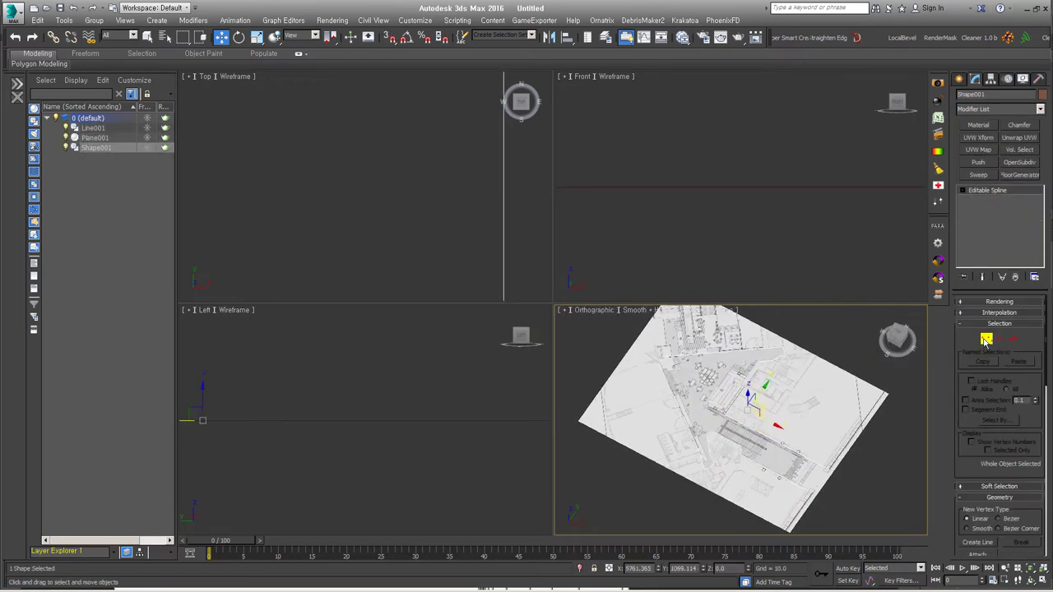
scroll(970, 465, down, 5)
click(978, 489)
click(761, 447)
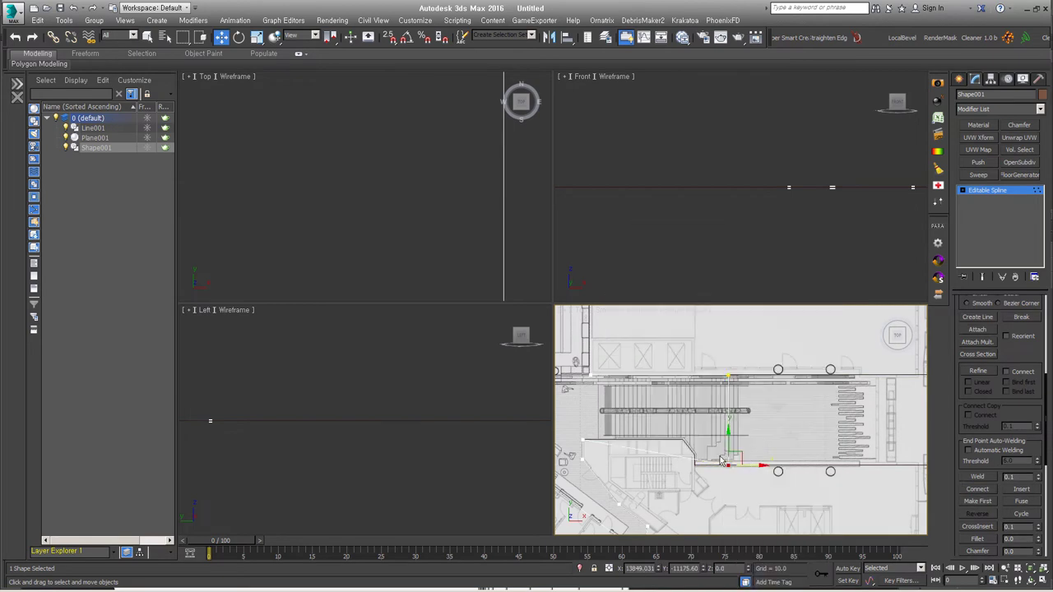
middle_drag(695, 362, 666, 431)
scroll(667, 431, down, 2)
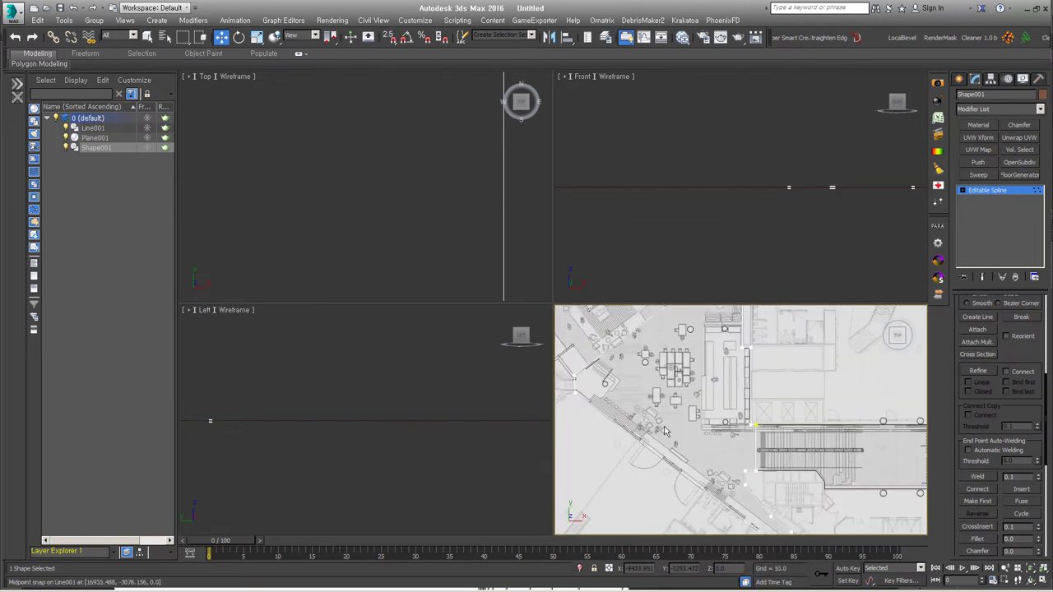
mouse_move(733, 440)
middle_down()
mouse_move(775, 416)
mouse_move(705, 446)
middle_up()
scroll(695, 505, up, 2)
scroll(695, 504, down, 3)
alt+middle_drag(811, 479, 798, 486)
Step: Put the floor-plan plane on a new dwg layer
click(799, 486)
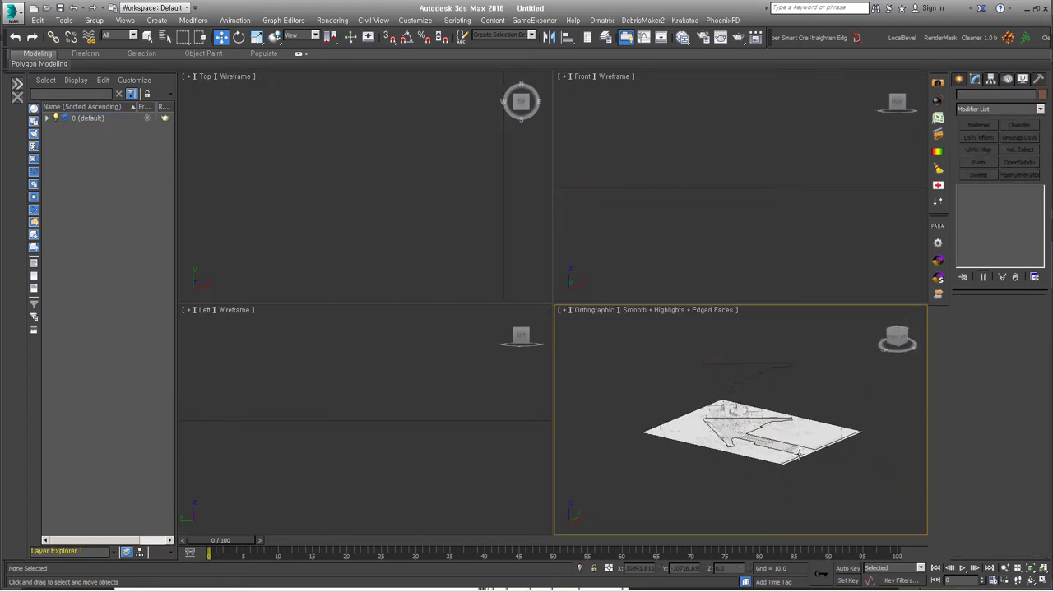
drag(175, 99, 195, 99)
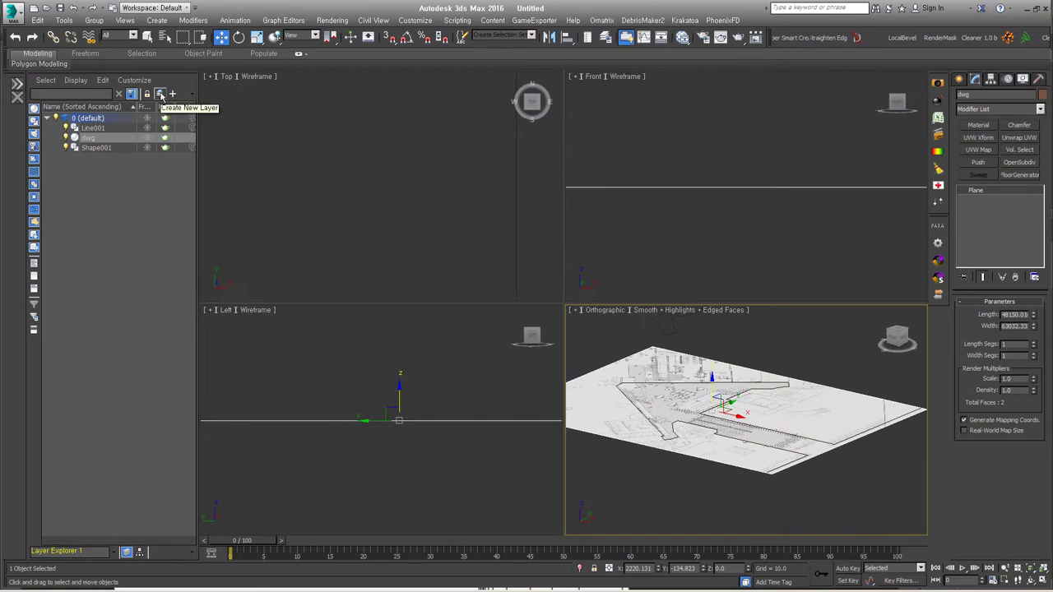
click(172, 93)
Step: With angle snap on, Shift-rotate the plane 90° to stand an upright copy, dwg001
key(e)
mouse_move(740, 448)
mouse_down()
mouse_move(726, 426)
mouse_move(802, 433)
mouse_up()
key(s)
key(a)
key(Return)
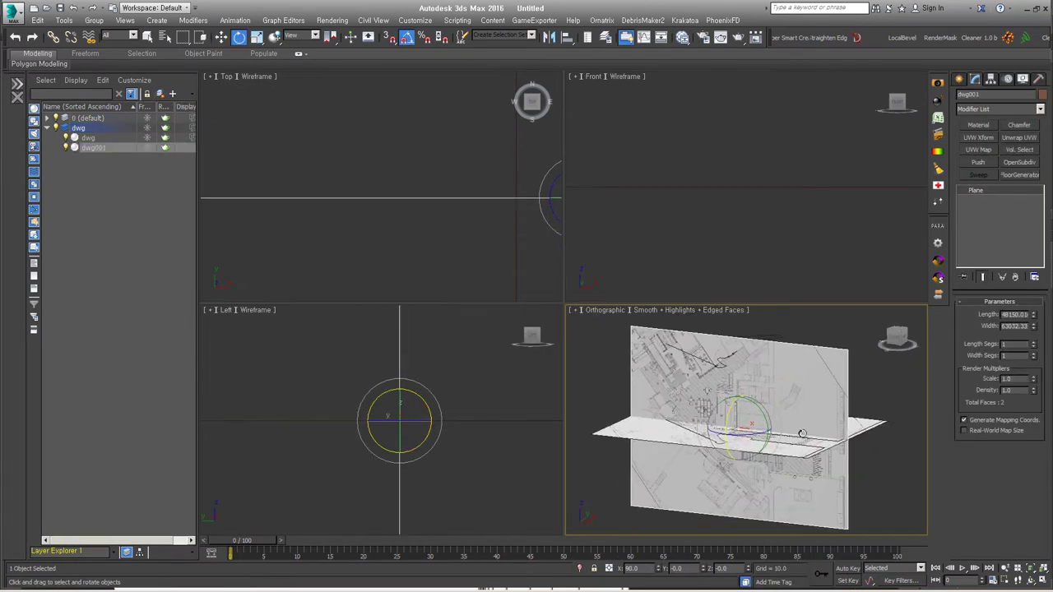
Step: Add Edit Poly to dwg001 and apply the 1F_section.jpg image to it
right_click(996, 203)
click(979, 370)
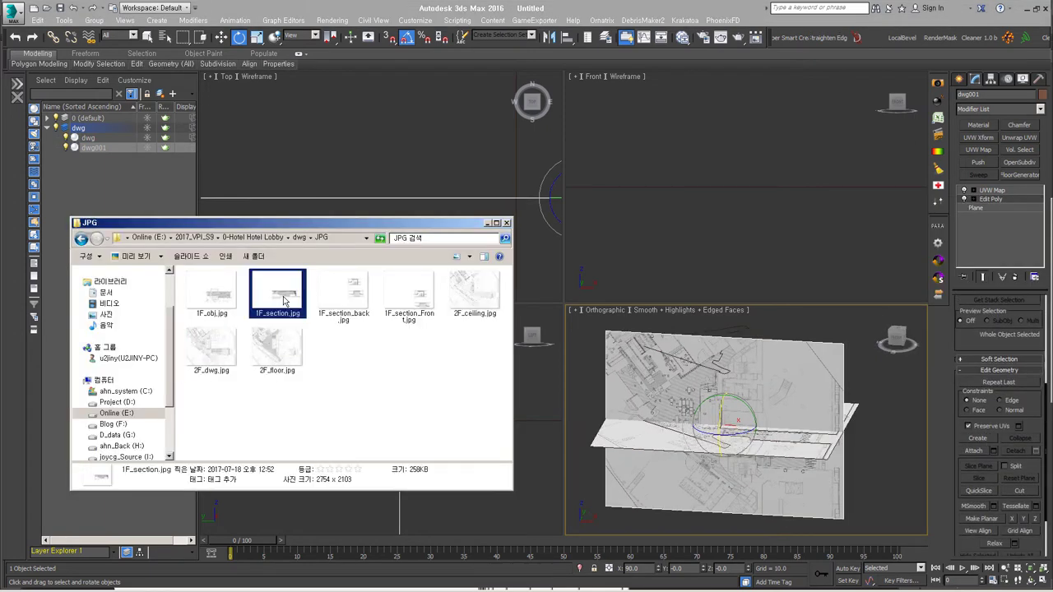
drag(277, 282, 787, 457)
key(2)
mouse_move(787, 457)
alt+middle_down()
mouse_move(761, 395)
mouse_move(867, 422)
alt+middle_up()
key(w)
key(2)
scroll(761, 394, up, 3)
scroll(778, 381, up, 2)
scroll(778, 381, down, 1)
scroll(867, 422, up, 2)
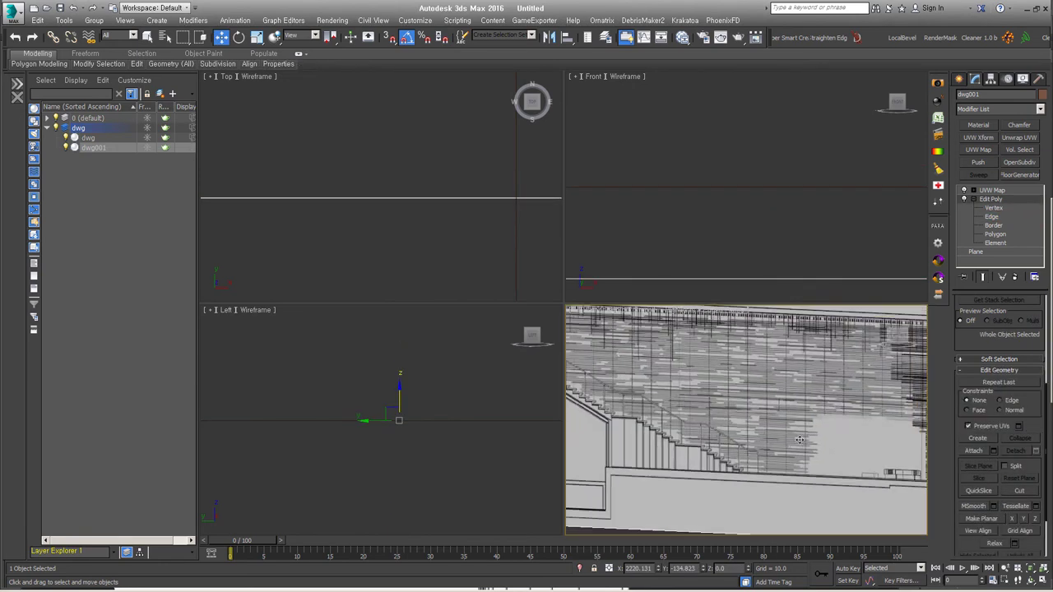
Step: Check the viewport configuration and display driver settings in Preferences
right_click(1022, 578)
click(473, 179)
click(646, 423)
click(414, 20)
click(436, 171)
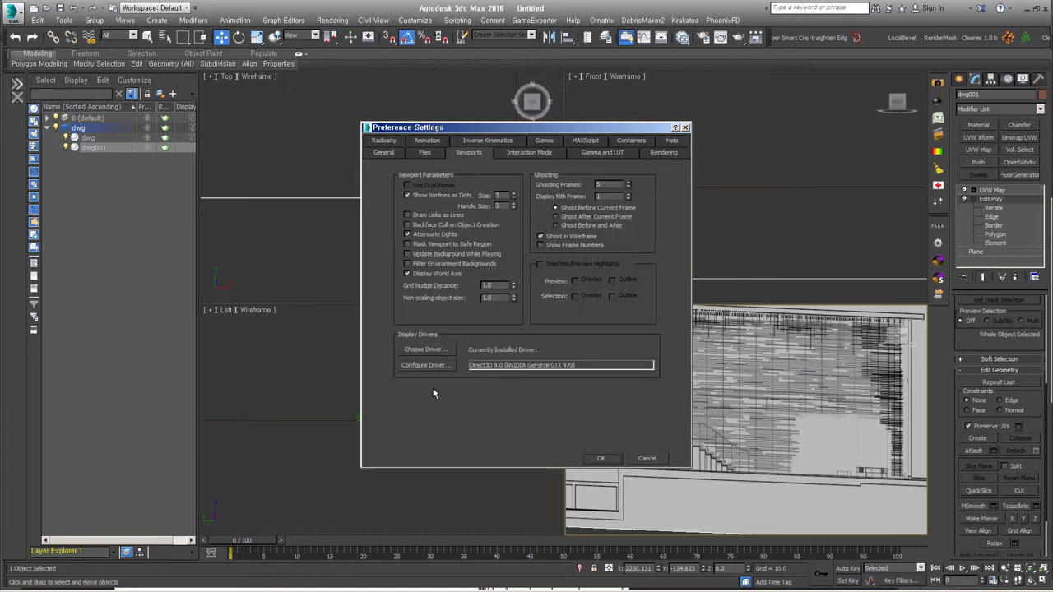
click(427, 364)
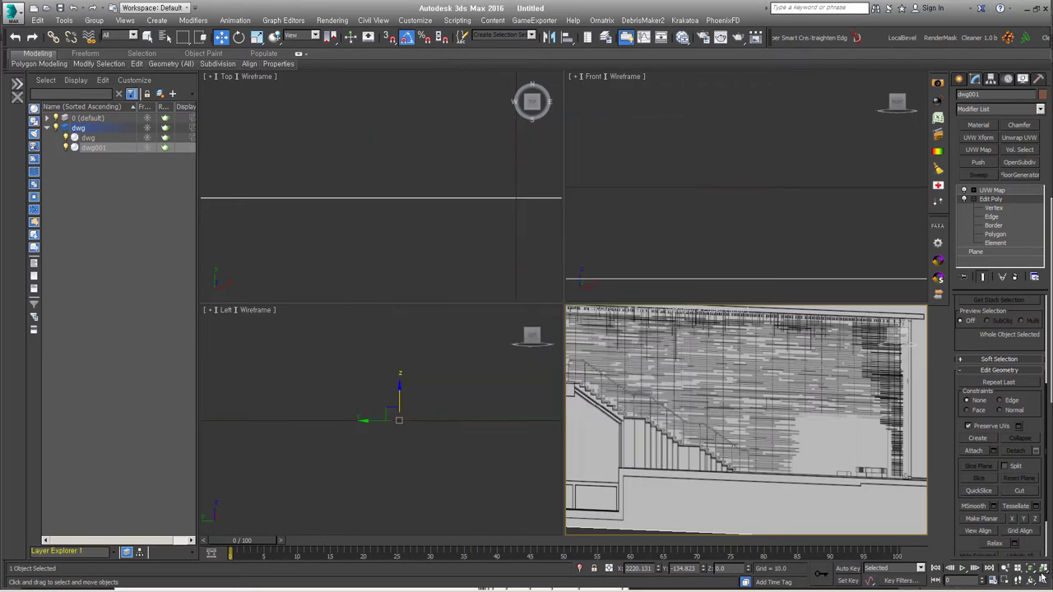
click(678, 154)
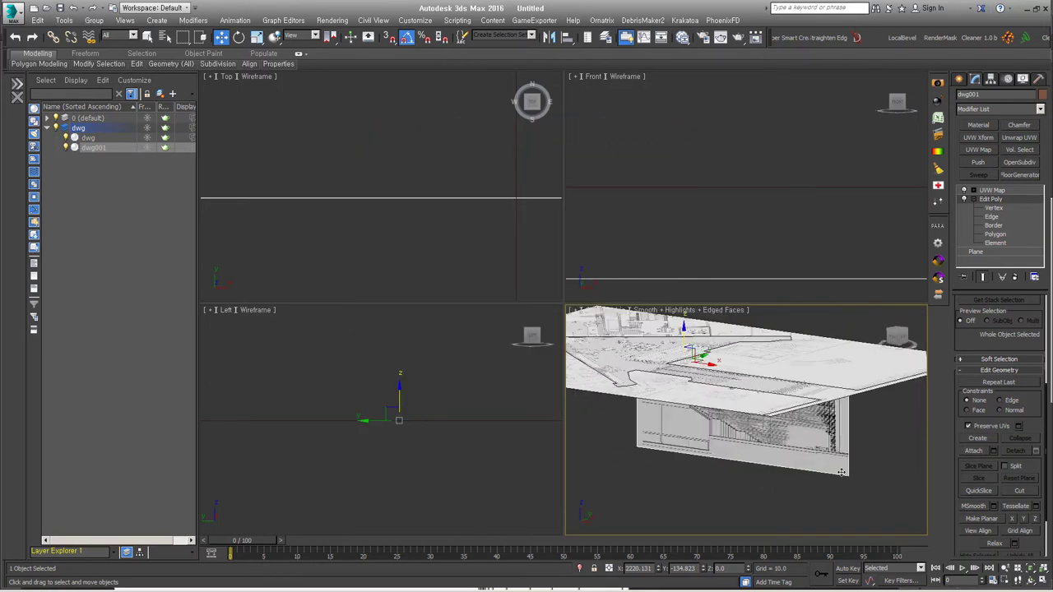
middle_drag(745, 411, 798, 485)
Step: Raise the floor line up the section as 1F_floor and clone it as 2F_ceiling
key(f)
key(z)
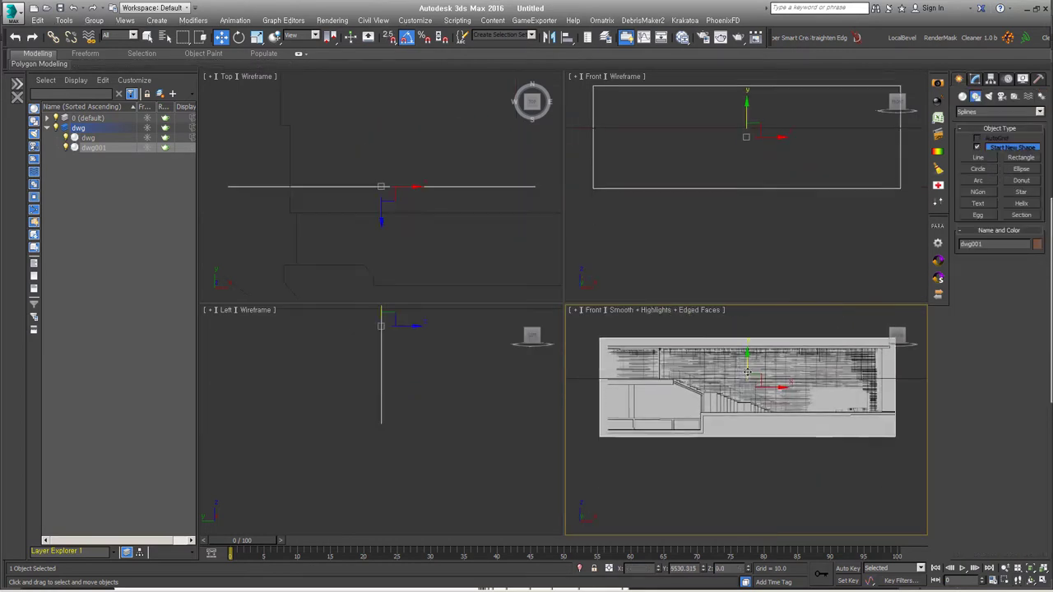
scroll(657, 425, up, 5)
scroll(657, 425, up, 3)
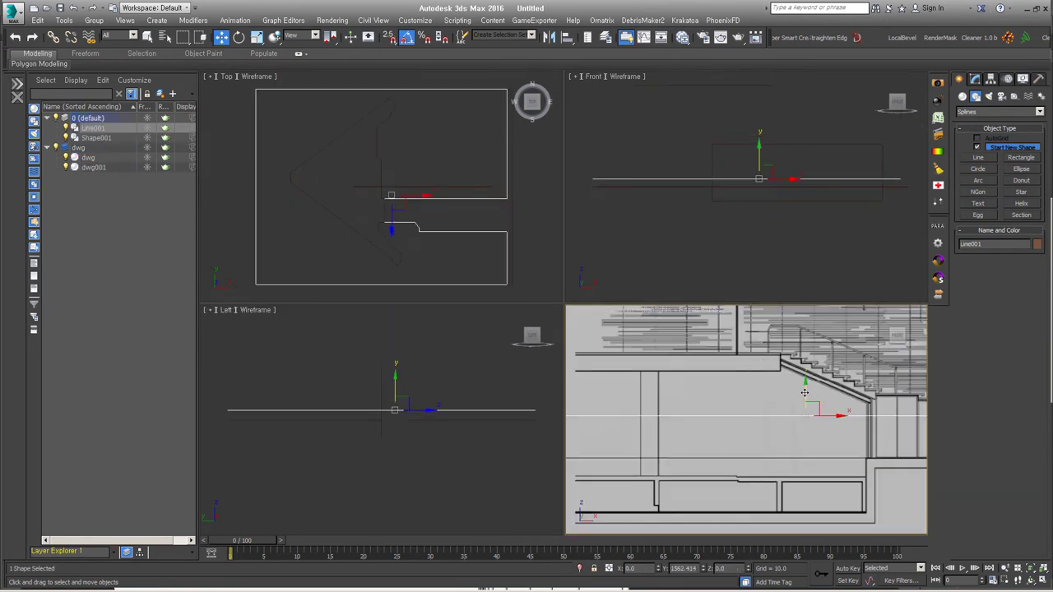
drag(804, 392, 782, 400)
scroll(793, 395, up, 3)
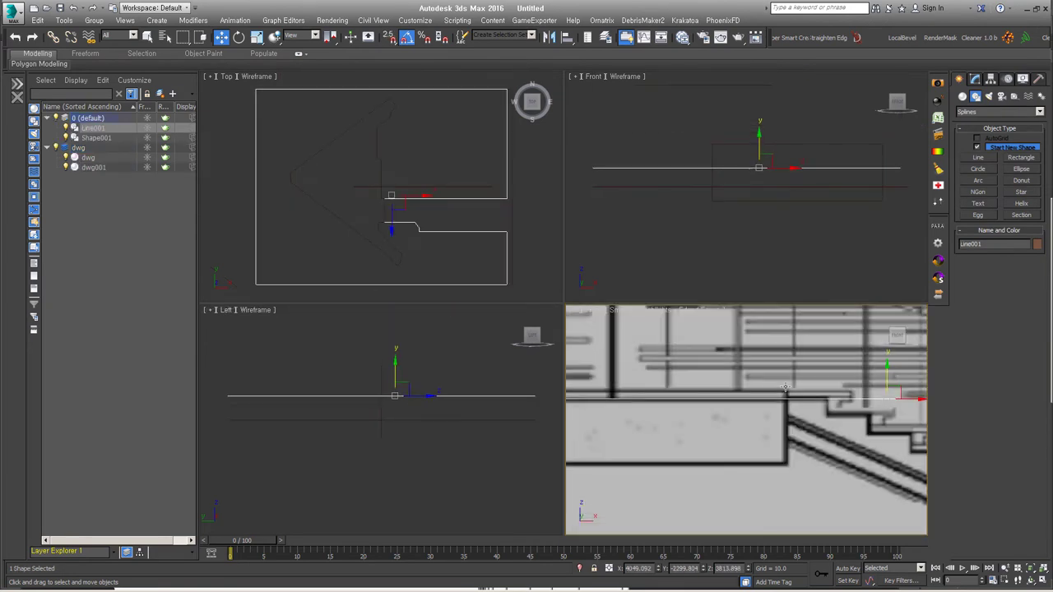
key(ctrl+z)
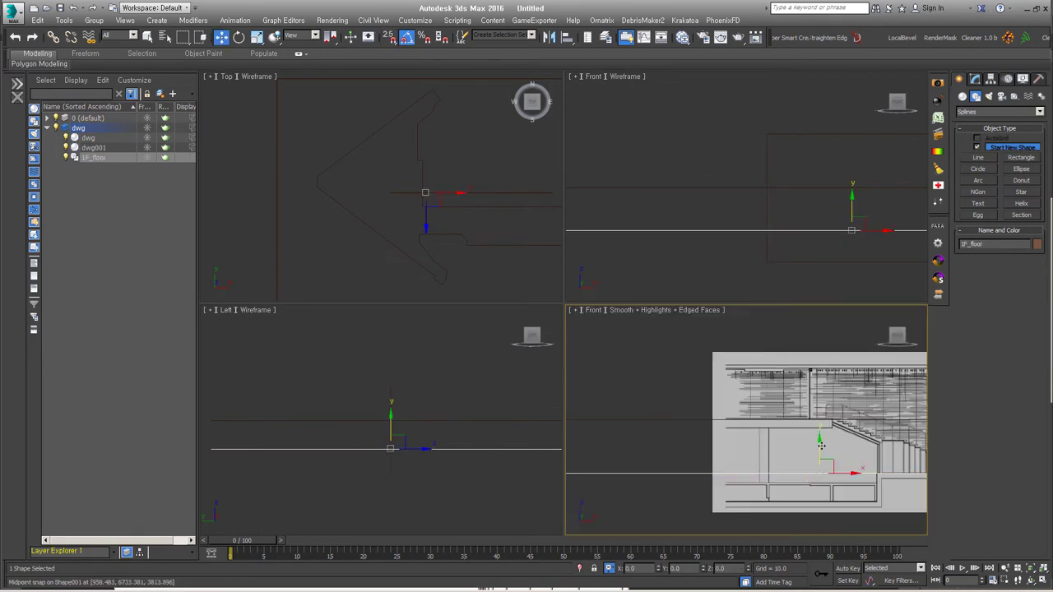
text(2F_ceiling)
key(Return)
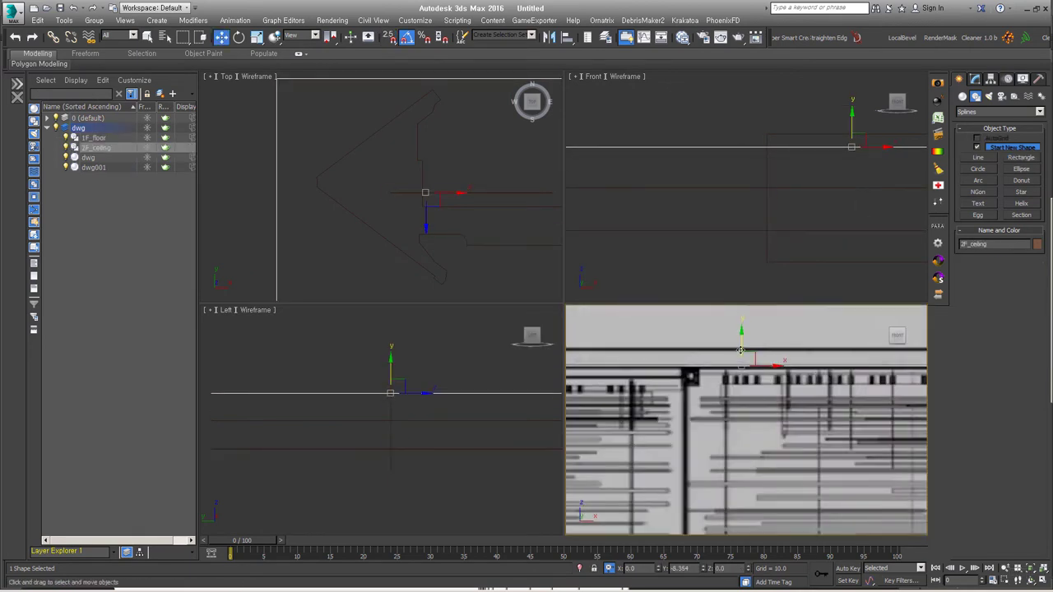
Step: View the lobby reference photo full size, then return to the top view
double_click(278, 294)
double_click(275, 387)
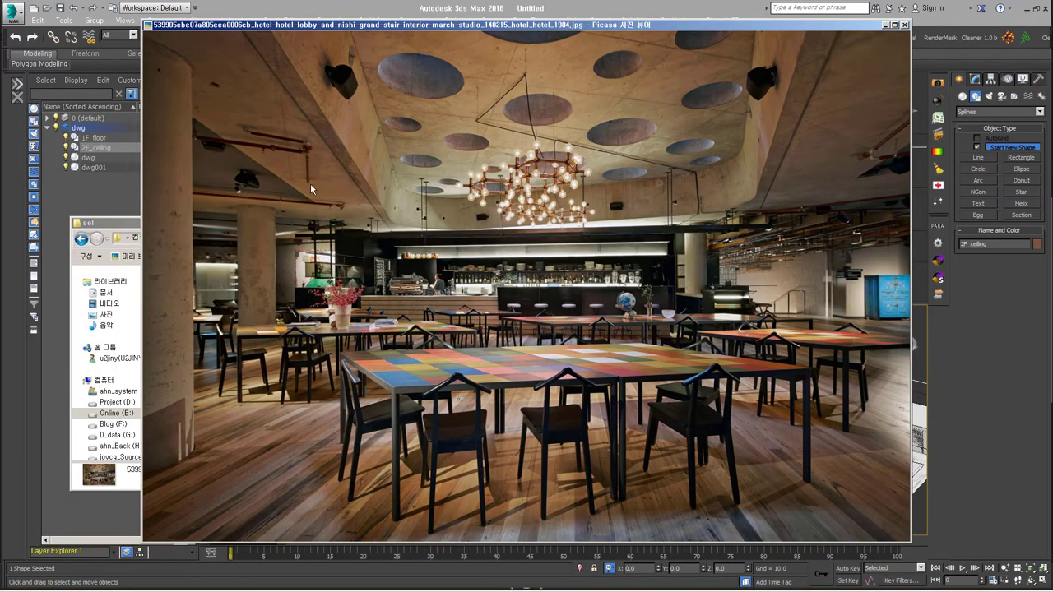
key(Escape)
click(801, 421)
key(t)
key(alt+Tab)
key(alt+Left)
key(alt+Left)
scroll(707, 430, up, 4)
Step: Trace the triangular ceiling feature as a closed line, Line002, and round its corners
scroll(704, 386, up, 1)
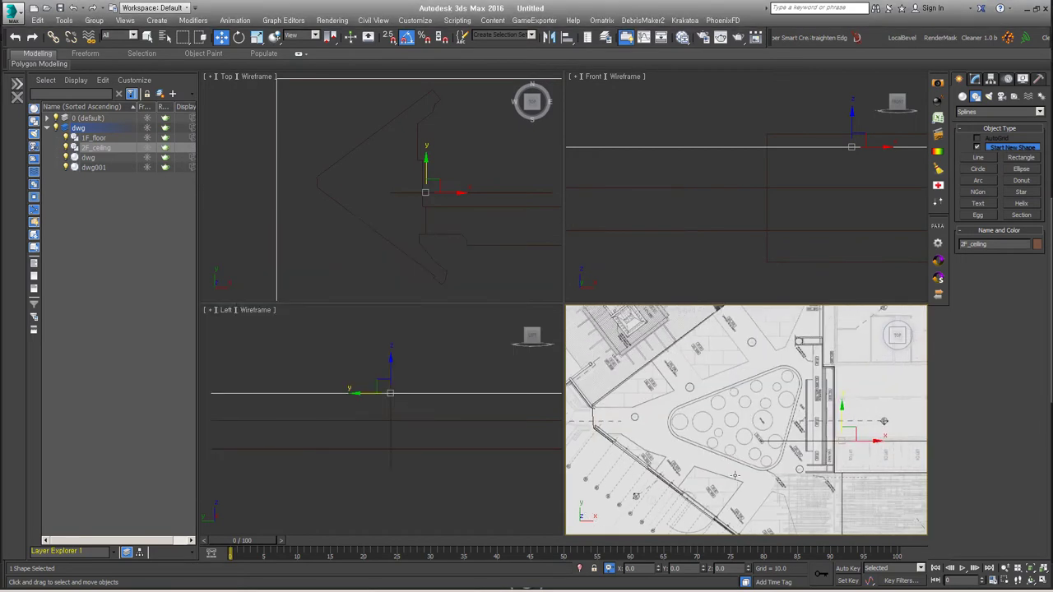
middle_drag(683, 435, 703, 408)
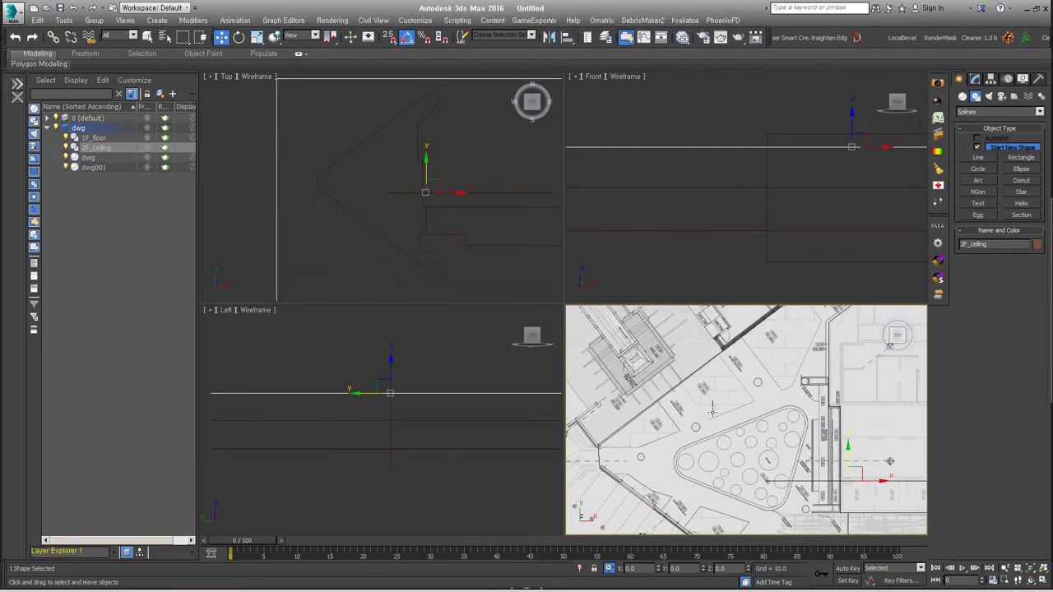
middle_drag(757, 439, 740, 424)
click(977, 158)
click(717, 439)
drag(564, 303, 447, 278)
click(786, 289)
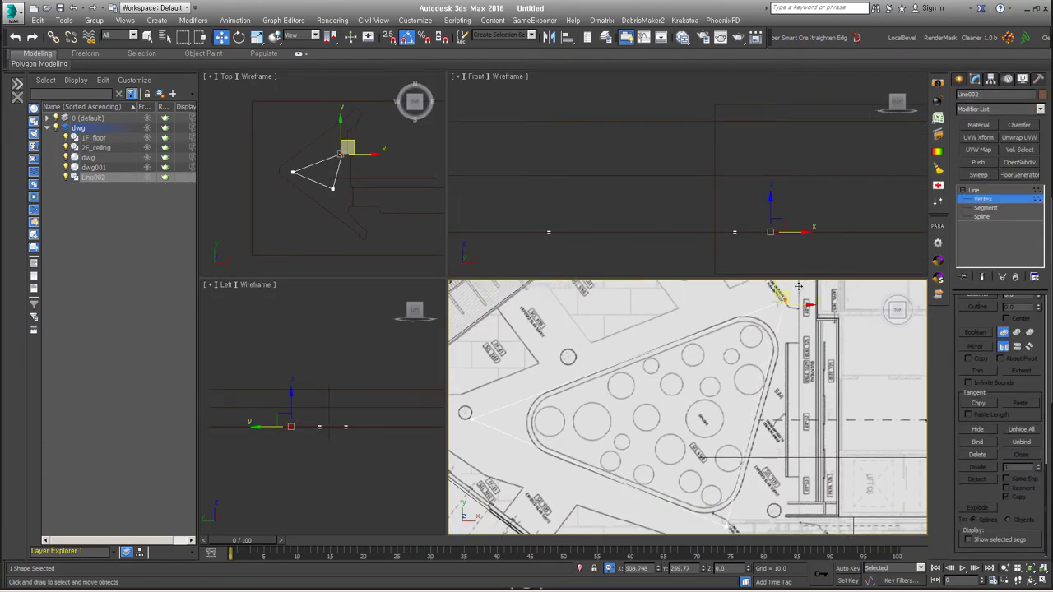
click(783, 306)
click(468, 417)
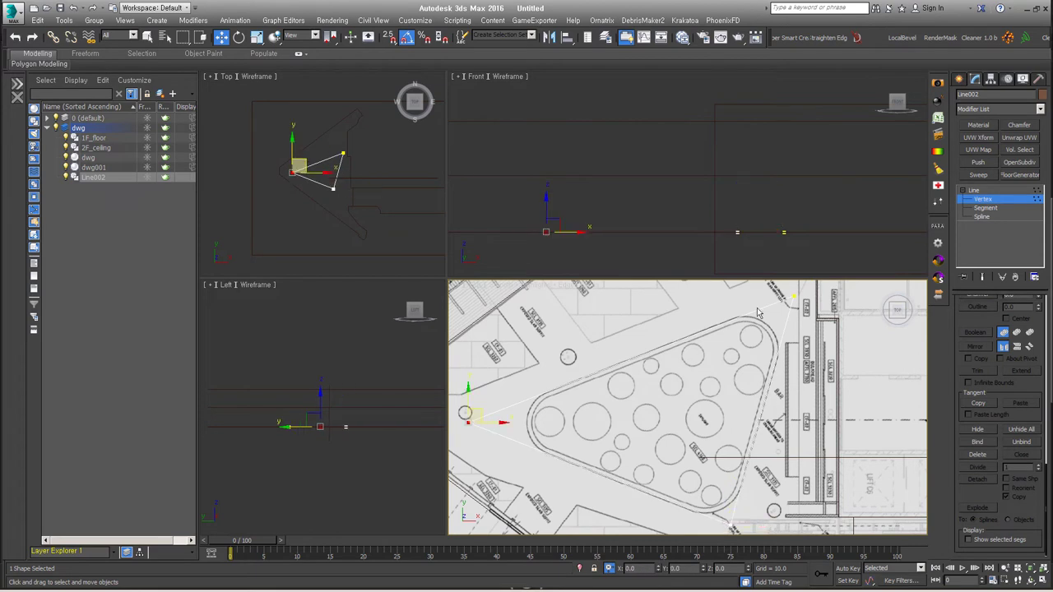
scroll(979, 379, up, 3)
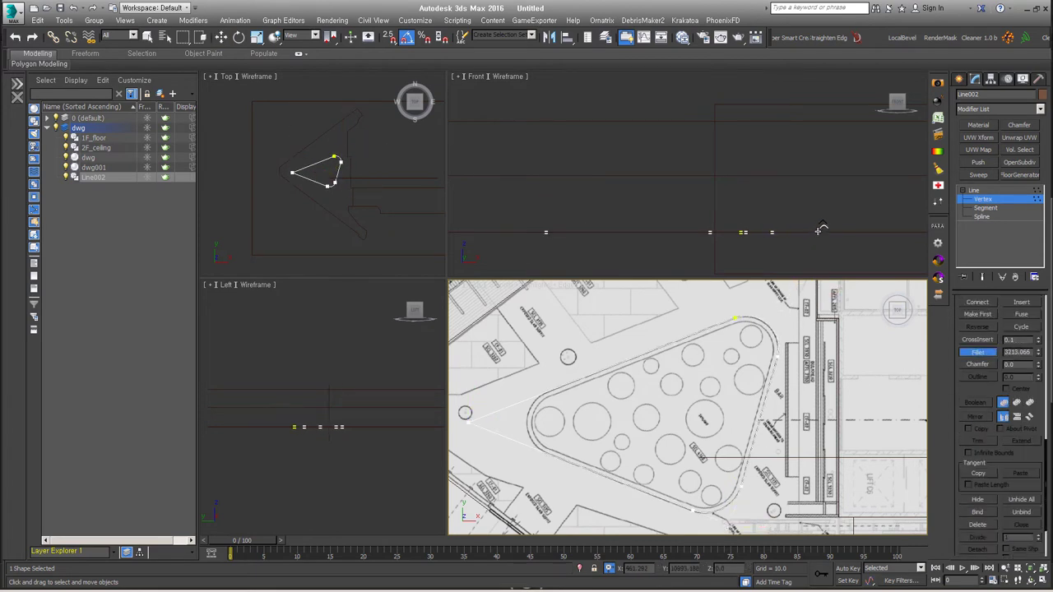
key(1)
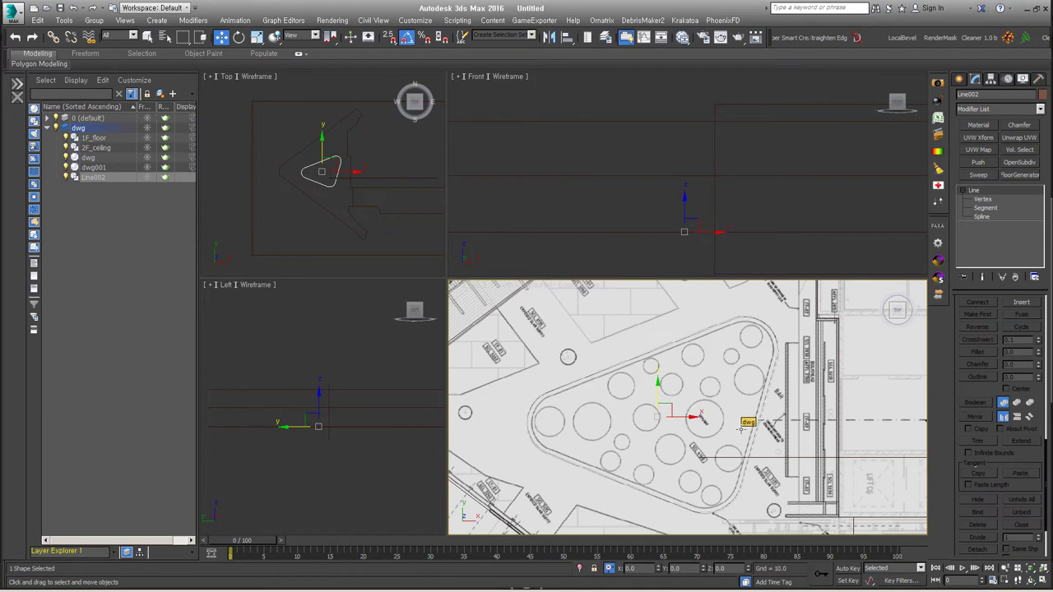
Step: Draw Line003 along the diagonal ceiling strips
middle_drag(740, 428, 724, 363)
click(672, 298)
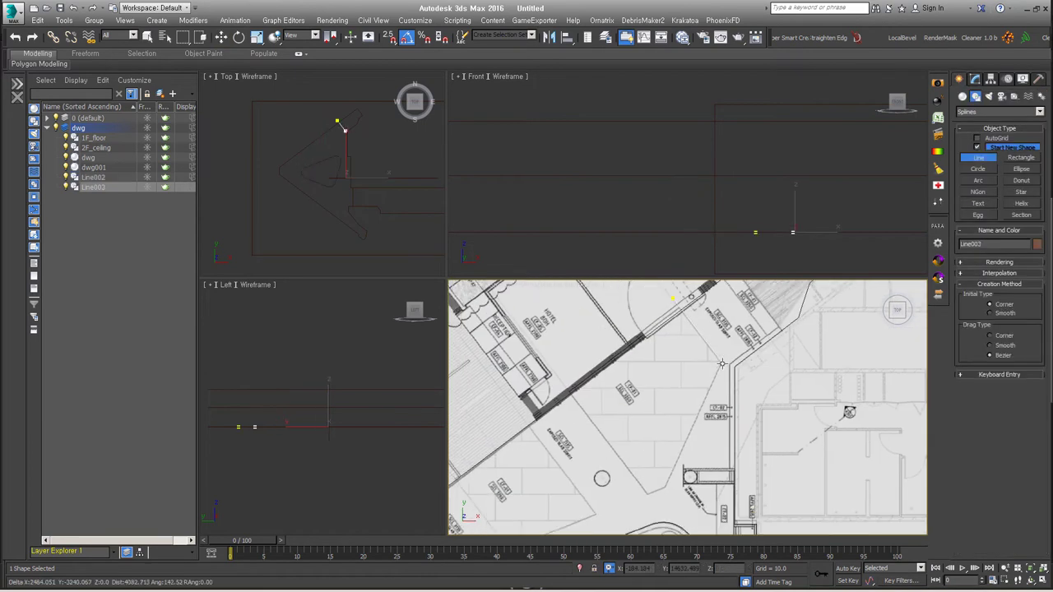
click(974, 78)
mouse_move(460, 530)
middle_down()
mouse_move(563, 453)
mouse_move(591, 467)
middle_up()
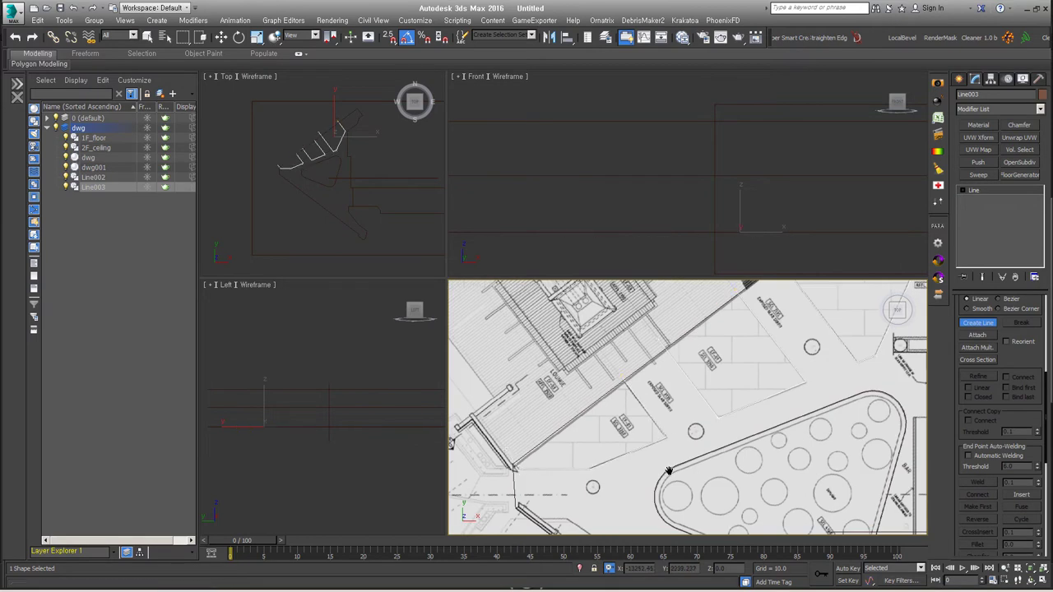
middle_drag(504, 447, 613, 377)
middle_drag(665, 462, 619, 384)
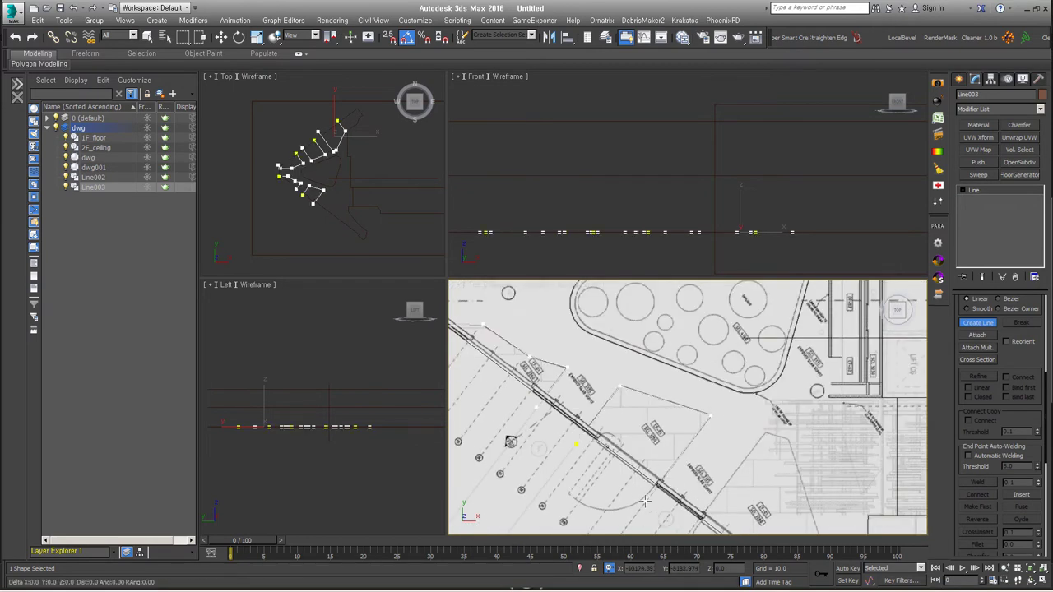
middle_drag(646, 500, 651, 369)
middle_drag(670, 526, 716, 371)
click(978, 169)
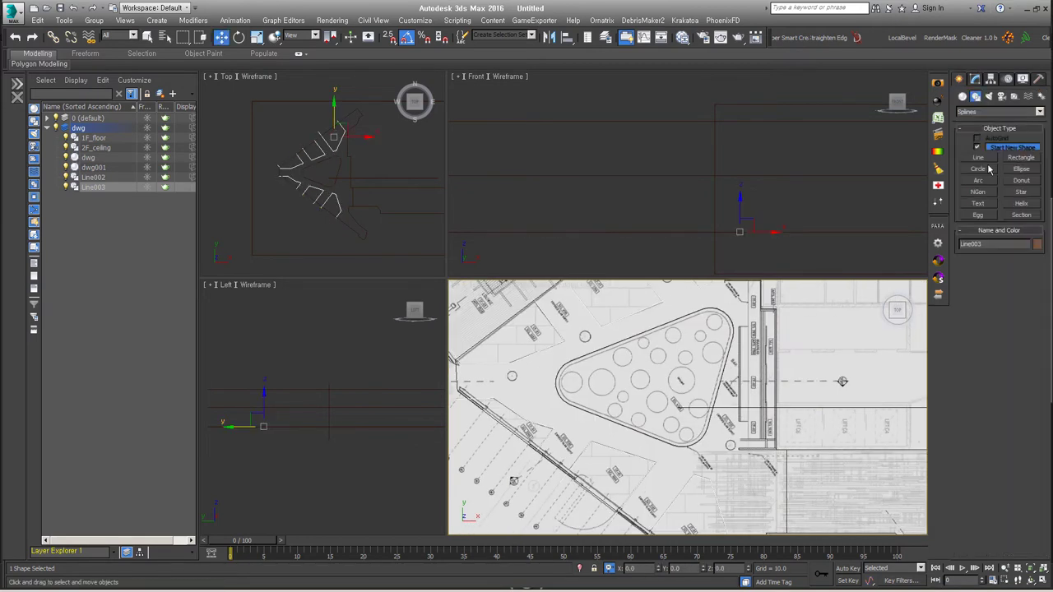
scroll(576, 395, up, 3)
Step: Draw Circle001 over one hole, move copies onto the other holes, and scale each to fit
drag(545, 377, 586, 389)
key(w)
scroll(567, 386, down, 2)
drag(672, 310, 676, 345)
middle_drag(676, 345, 654, 405)
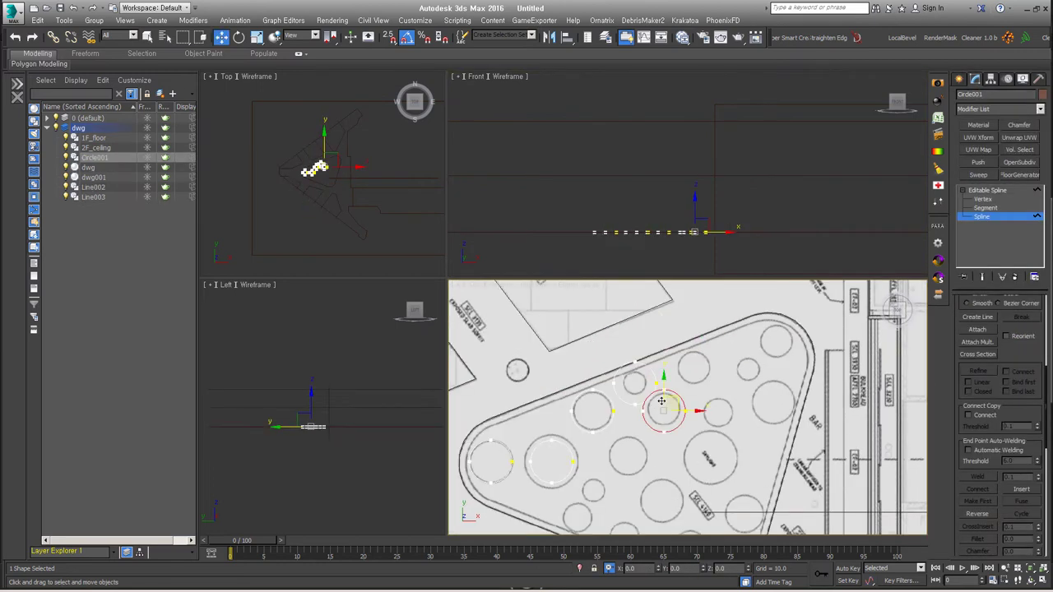
drag(789, 331, 804, 369)
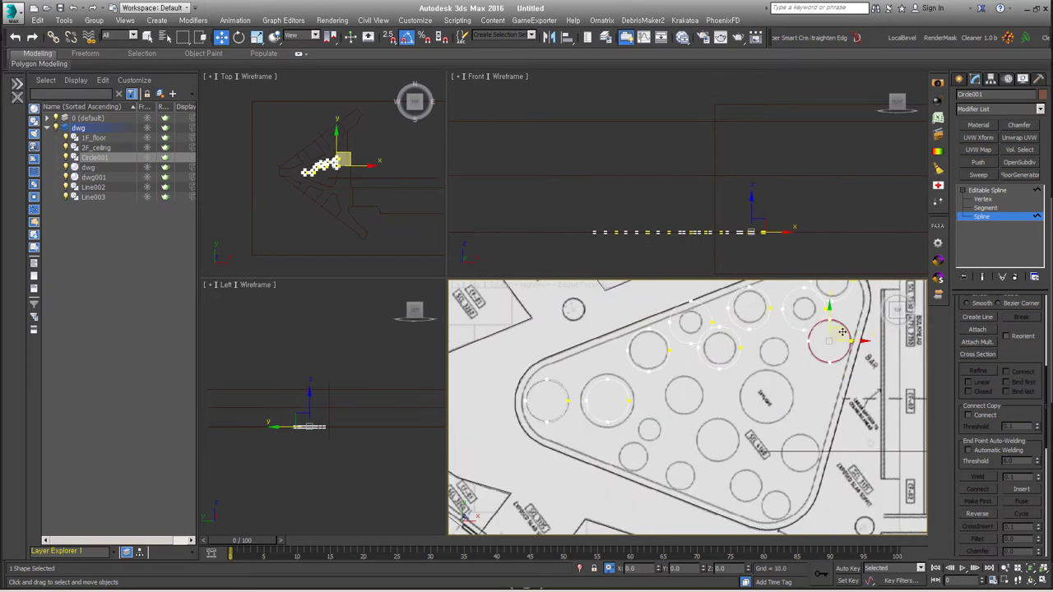
drag(698, 386, 734, 370)
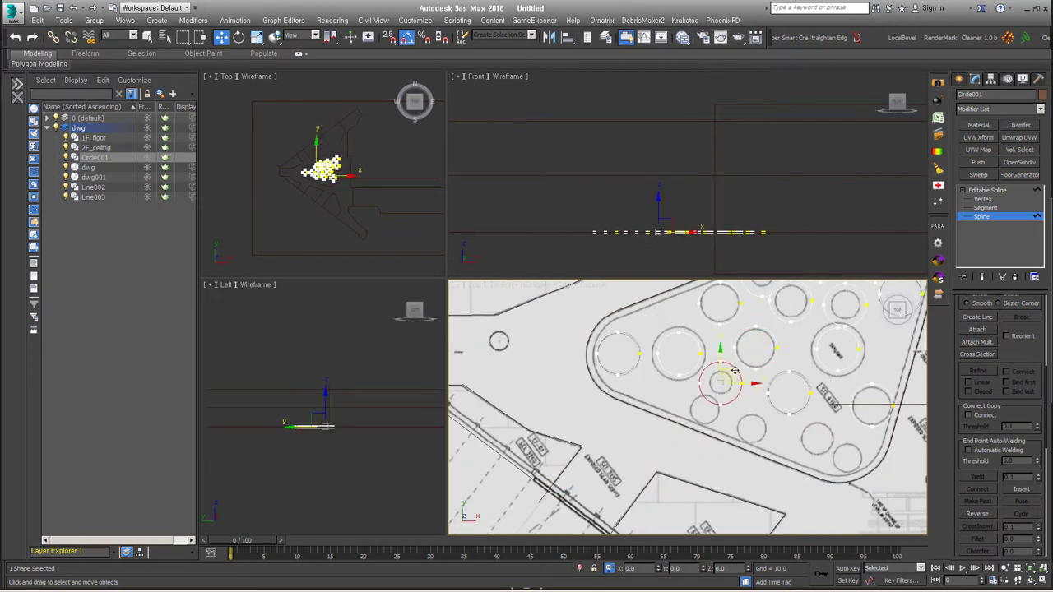
drag(861, 445, 678, 336)
key(r)
middle_drag(678, 336, 715, 352)
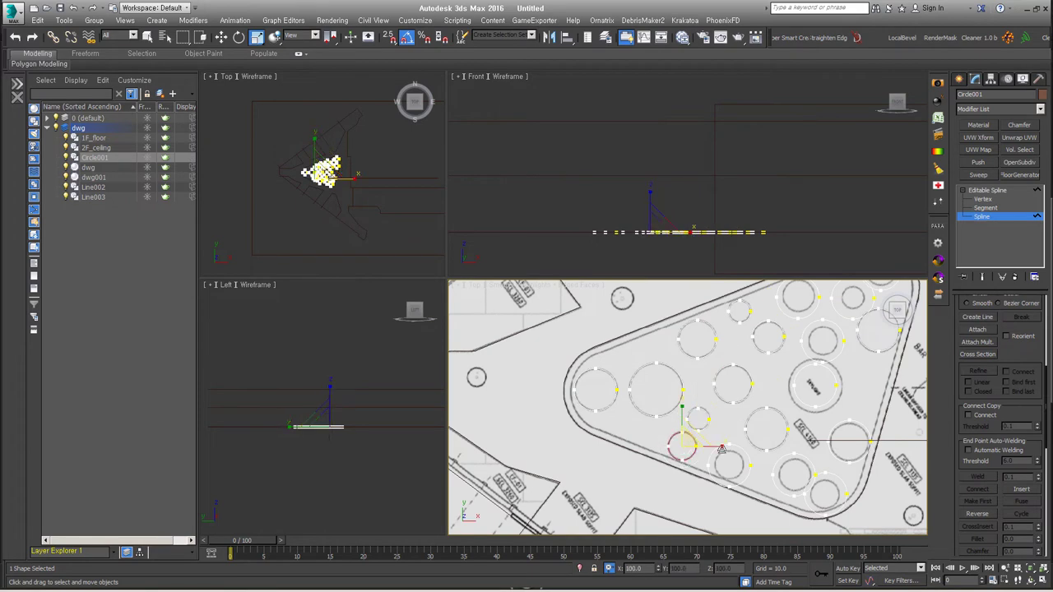
drag(833, 374, 825, 337)
mouse_move(825, 337)
middle_down()
mouse_move(759, 429)
mouse_move(659, 402)
mouse_move(773, 395)
middle_up()
Step: Raise a copy of the rounded outline upward, creating Line004
right_click(759, 428)
click(789, 376)
scroll(759, 411, up, 3)
scroll(689, 405, down, 3)
key(3)
scroll(689, 405, up, 3)
scroll(689, 404, down, 3)
alt+middle_drag(689, 405, 682, 354)
shift+drag(649, 428, 655, 285)
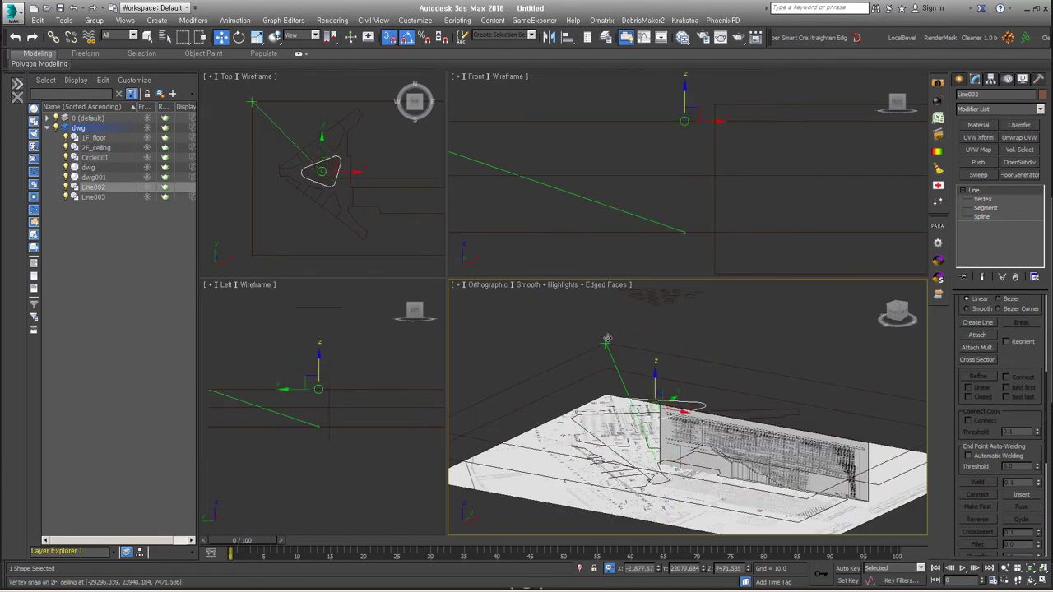
key(Return)
Step: Select 1F_floor and switch to a top-down plan view for drawing a new Line
scroll(723, 354, up, 2)
scroll(724, 353, down, 3)
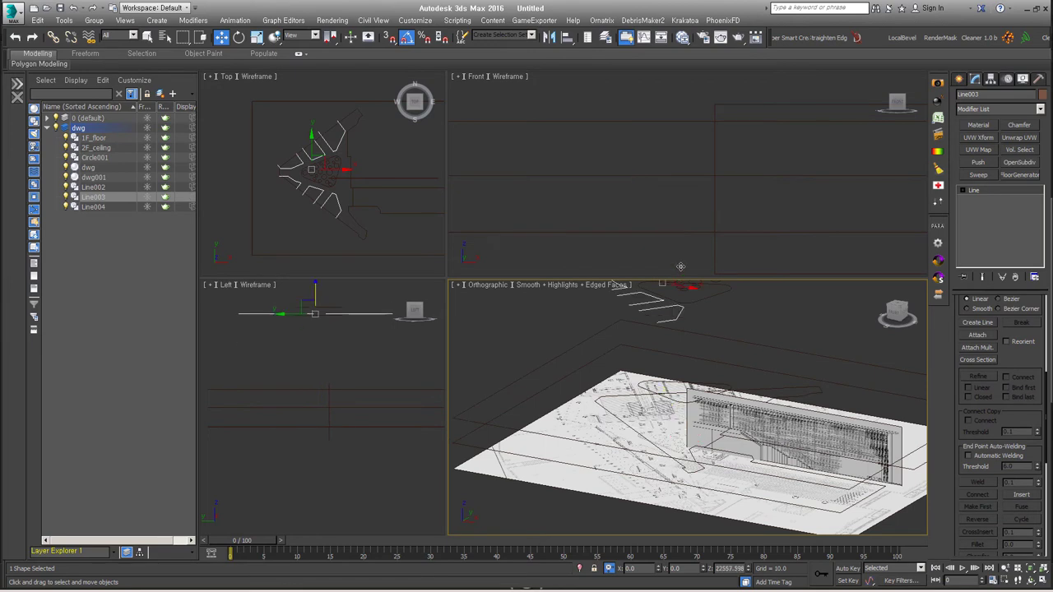
scroll(785, 346, up, 3)
click(785, 346)
key(t)
scroll(716, 437, up, 3)
alt+middle_drag(716, 438, 700, 403)
click(764, 479)
key(t)
key(l)
scroll(695, 362, up, 3)
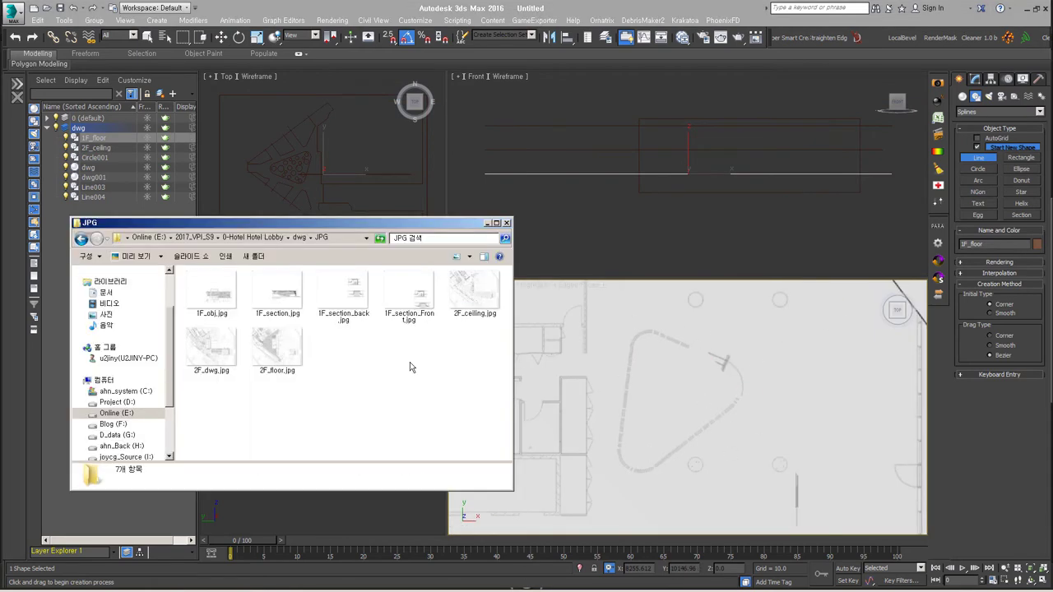
Step: Draw a closed triangular line around the stairs and fillet its corners
click(603, 294)
click(801, 374)
click(602, 294)
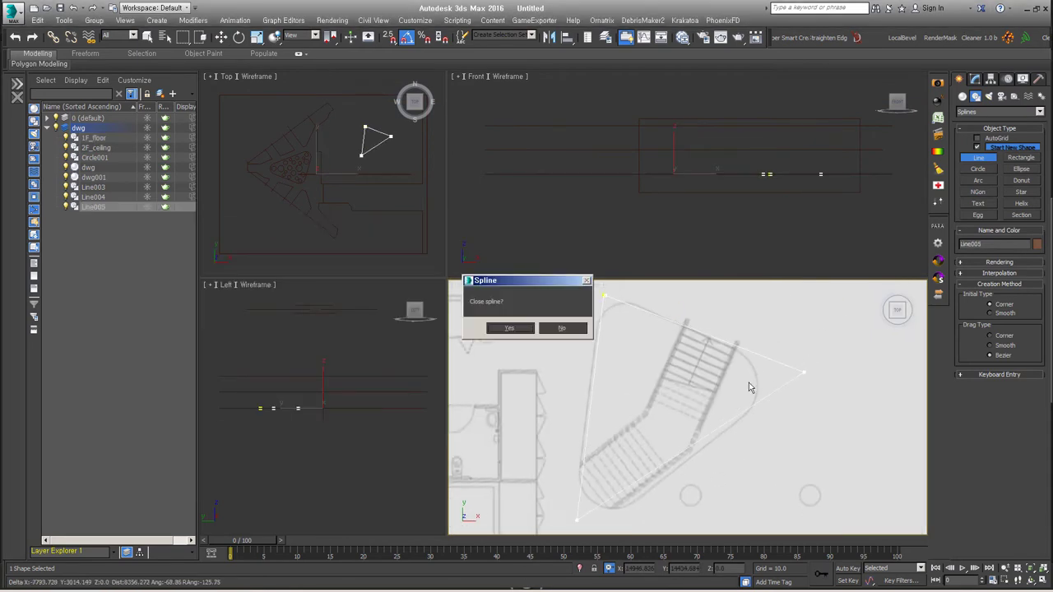
click(505, 326)
scroll(662, 305, down, 2)
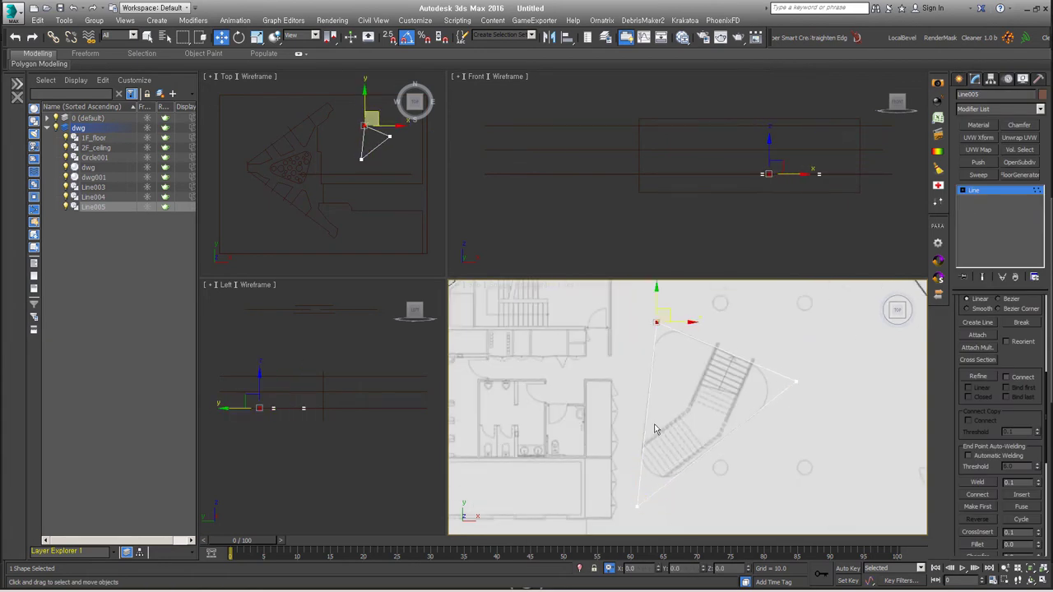
scroll(995, 460, down, 2)
click(981, 486)
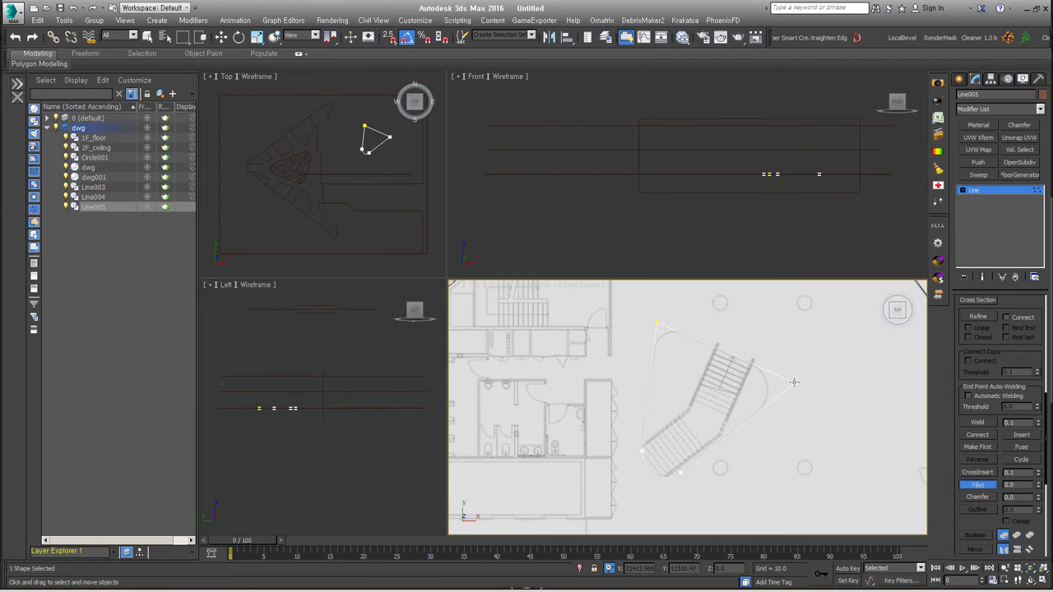
key(w)
Step: Divide the bottom curved segment of the 2F_ceiling outline into many points
mouse_move(699, 386)
alt+middle_down()
mouse_move(746, 422)
mouse_move(775, 466)
alt+middle_up()
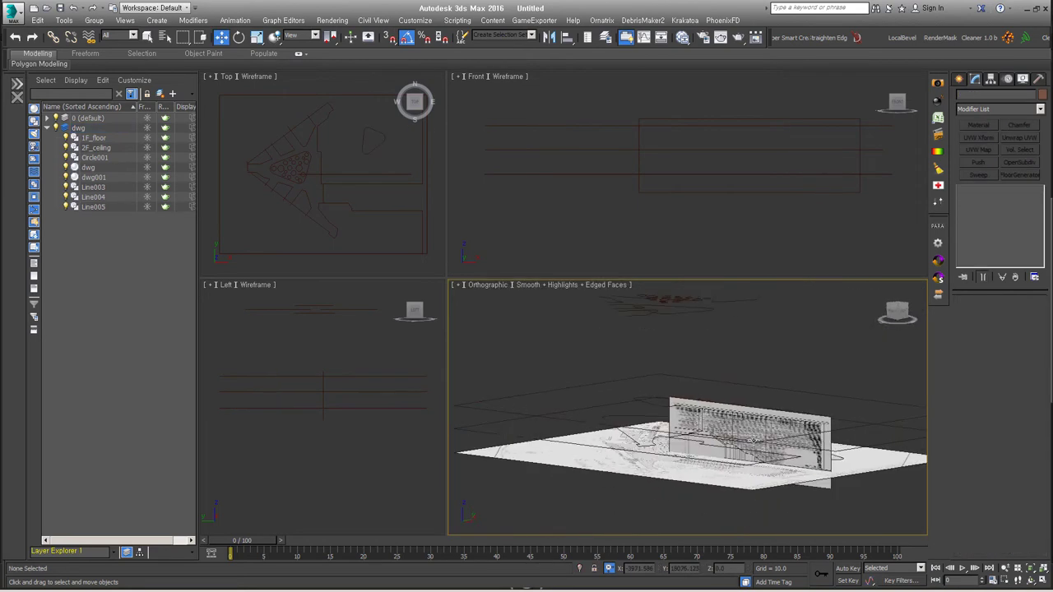
key(F3)
click(610, 409)
scroll(680, 385, up, 3)
click(985, 208)
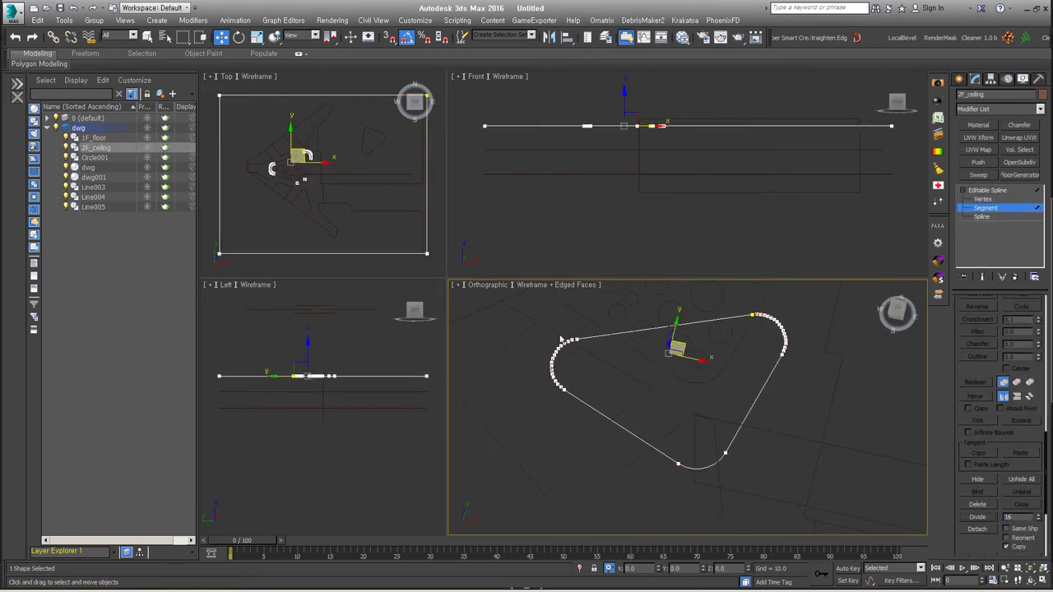
click(699, 467)
click(983, 517)
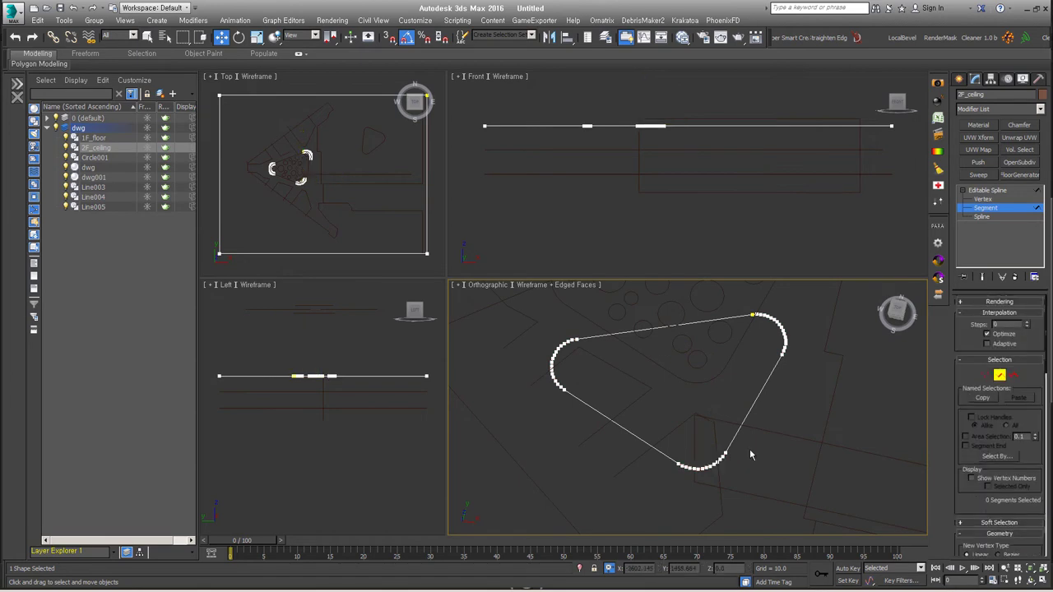
Step: Detach the selected 2F_ceiling segments as a separate shape named Shape002
scroll(766, 434, up, 3)
scroll(718, 466, up, 3)
scroll(699, 387, down, 2)
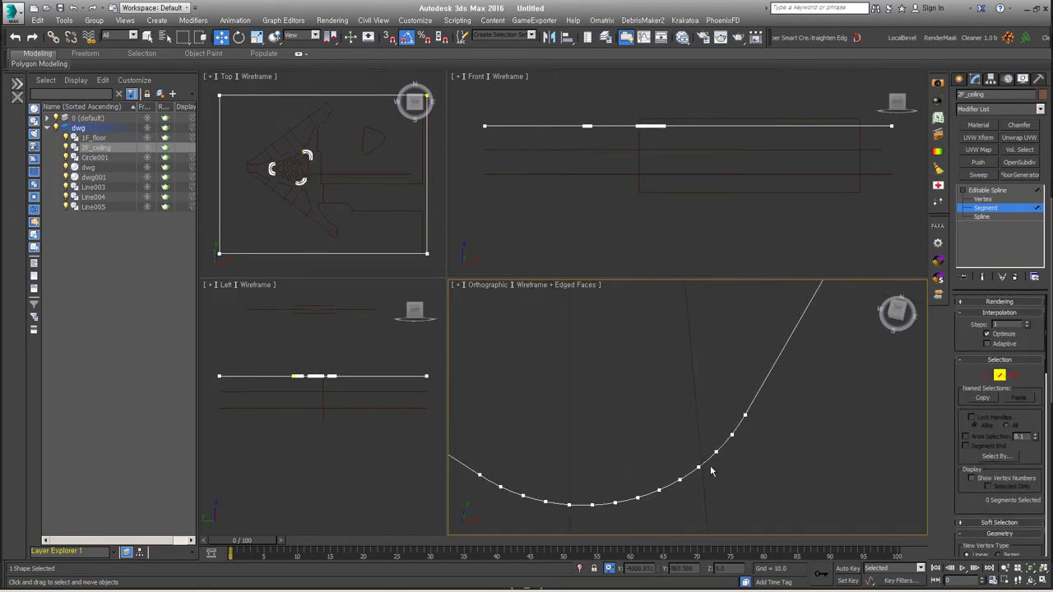
drag(634, 418, 774, 501)
scroll(977, 468, down, 5)
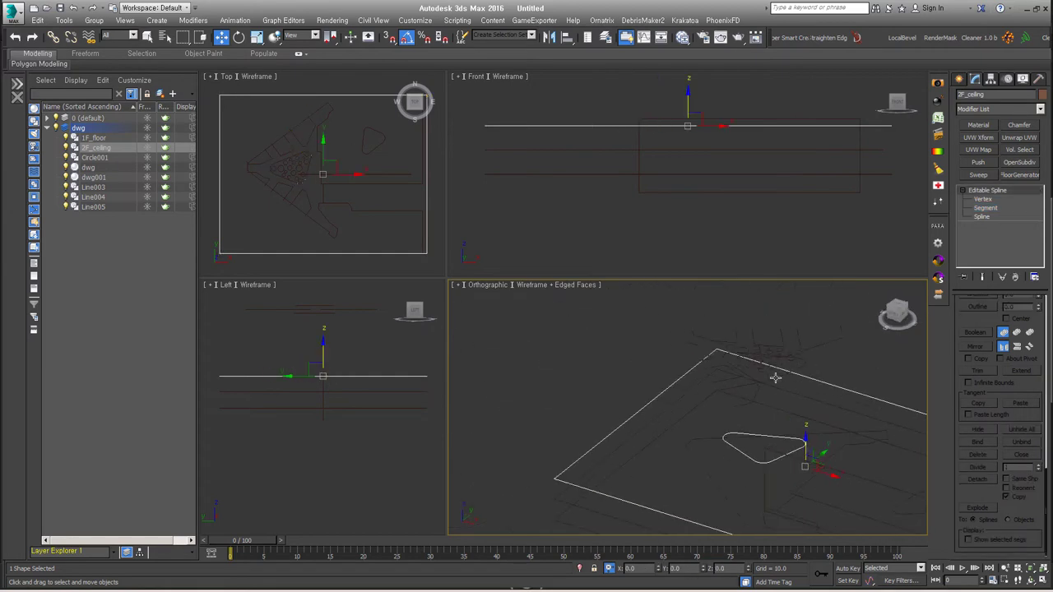
click(993, 483)
key(Return)
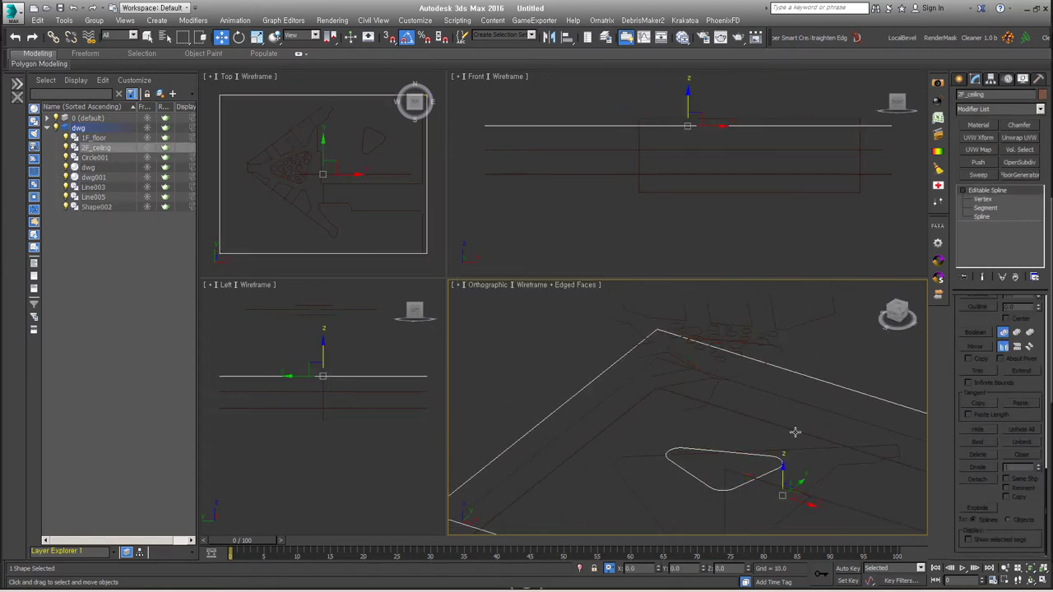
Step: Save the scene as a.max
key(ctrl+s)
text(a)
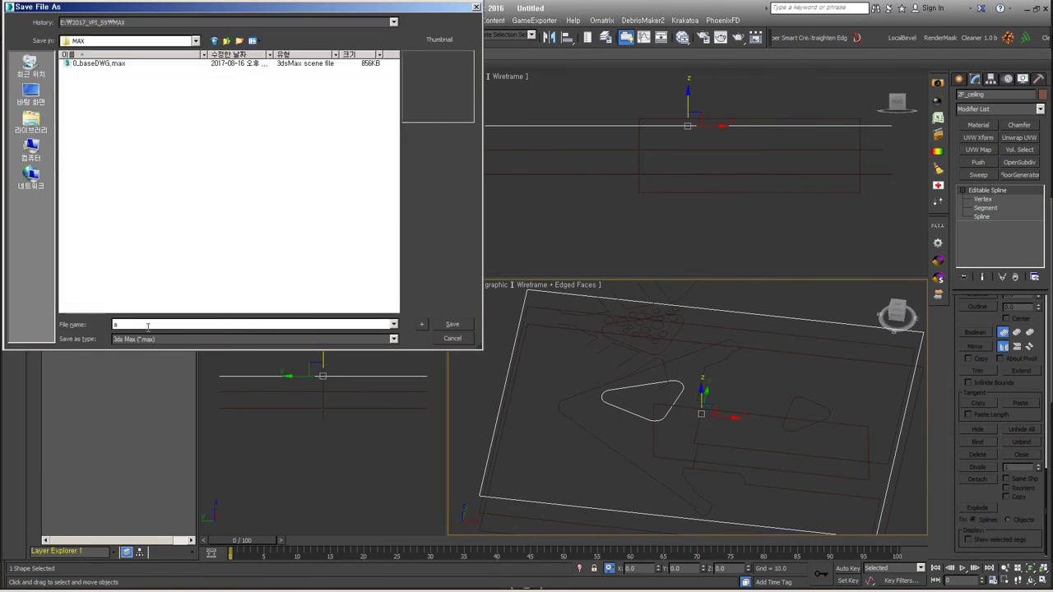
key(Return)
Step: Inspect the ceiling slab from another angle and convert it to an editable poly
scroll(788, 325, up, 2)
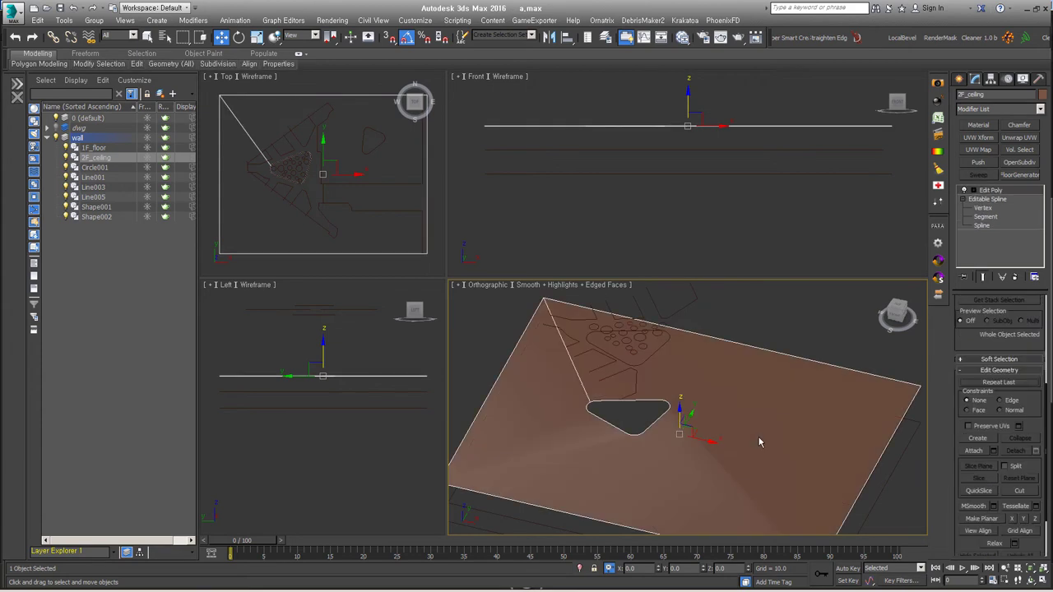
mouse_move(759, 441)
alt+middle_down()
mouse_move(698, 425)
mouse_move(650, 428)
alt+middle_up()
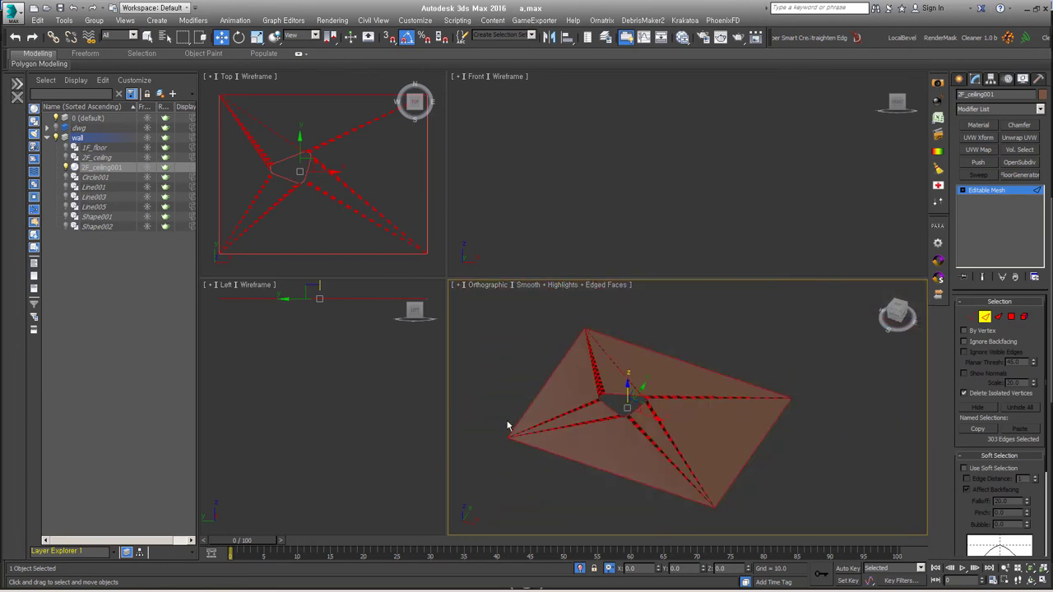
scroll(673, 420, up, 5)
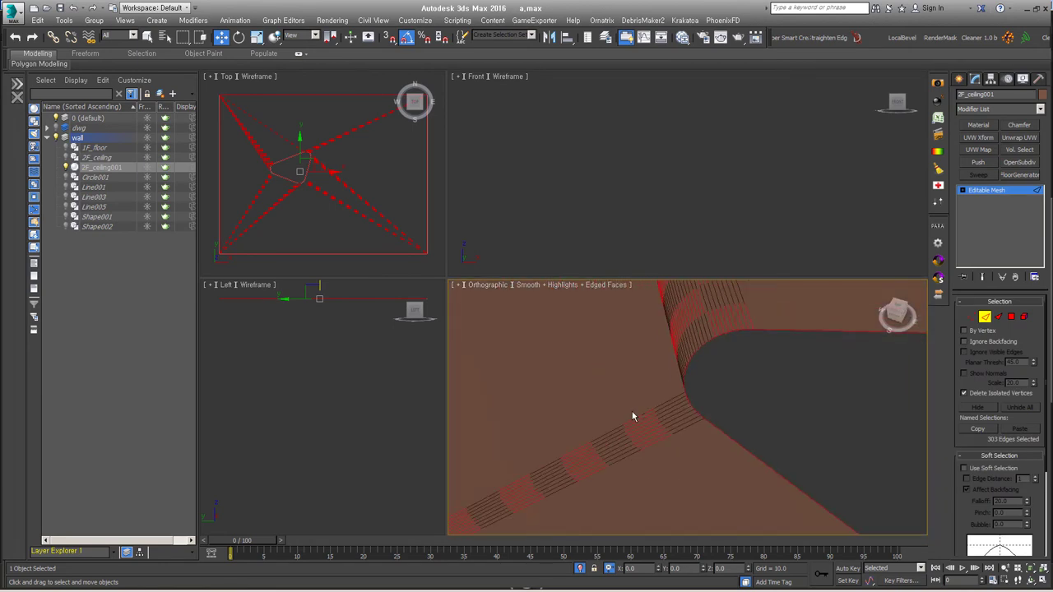
scroll(646, 406, down, 4)
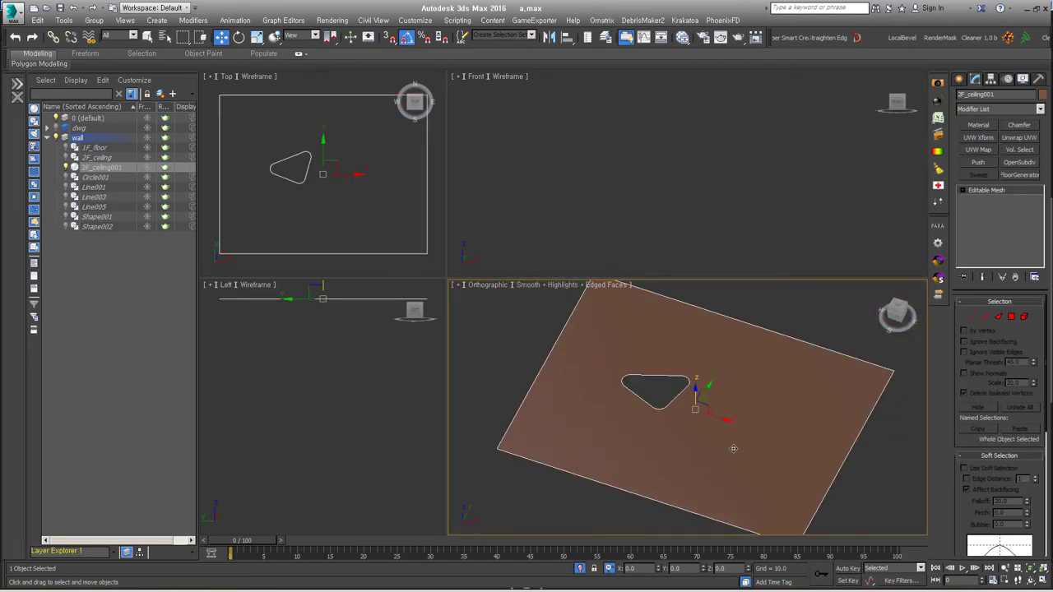
middle_drag(716, 453, 726, 429)
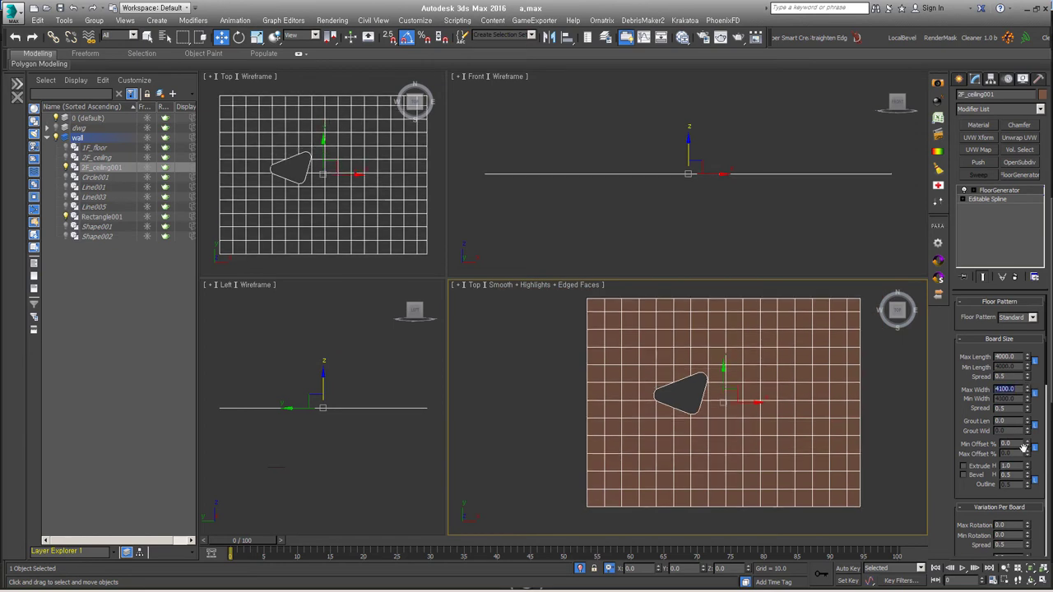
Step: Select the border of the slab's triangular hole
alt+middle_drag(823, 394, 889, 366)
key(3)
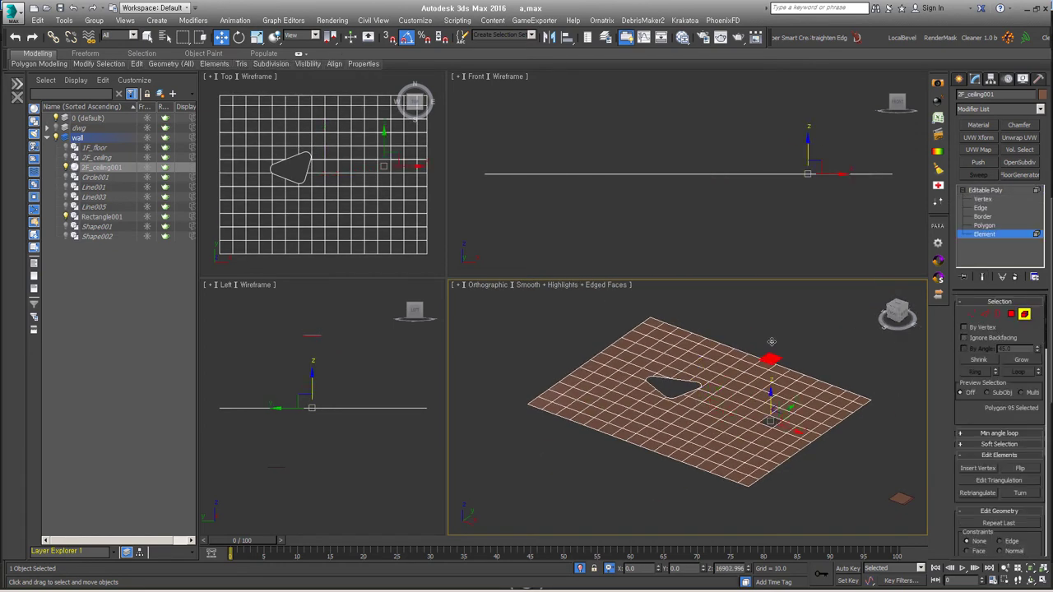
scroll(699, 395, up, 5)
click(540, 353)
scroll(599, 475, down, 3)
alt+middle_drag(652, 413, 628, 349)
alt+middle_drag(698, 412, 623, 405)
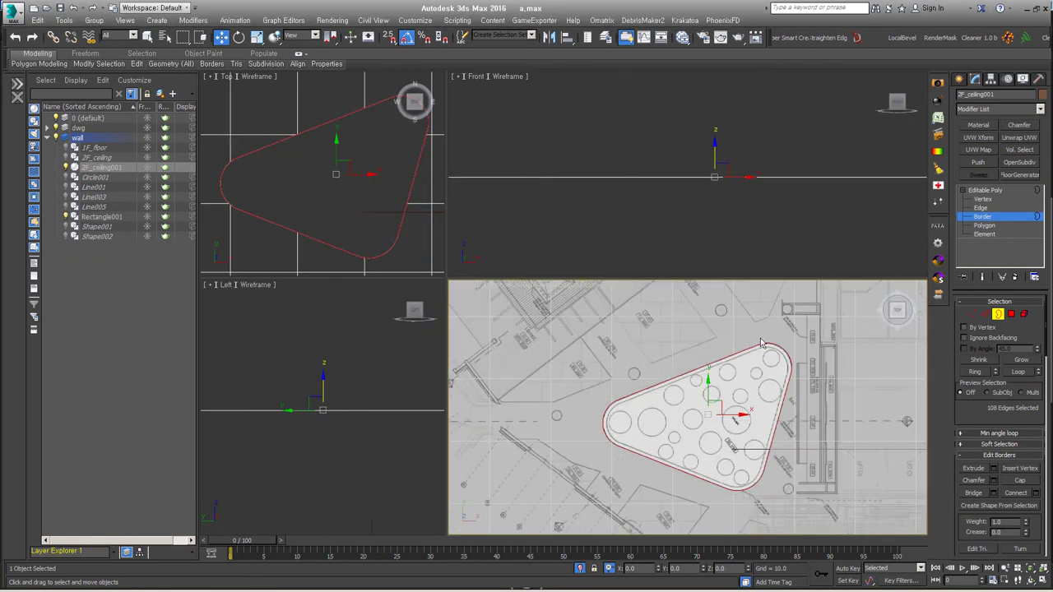
Step: Raise a rim around the triangular opening and check it from the side
key(4)
click(670, 401)
scroll(670, 401, up, 2)
alt+middle_drag(819, 325, 808, 383)
key(w)
mouse_move(752, 430)
alt+middle_down()
mouse_move(760, 441)
mouse_move(723, 411)
alt+middle_up()
scroll(978, 418, down, 3)
Step: Extract the opening's border edges as Shape003 and select the rim's top cap polygon
click(990, 217)
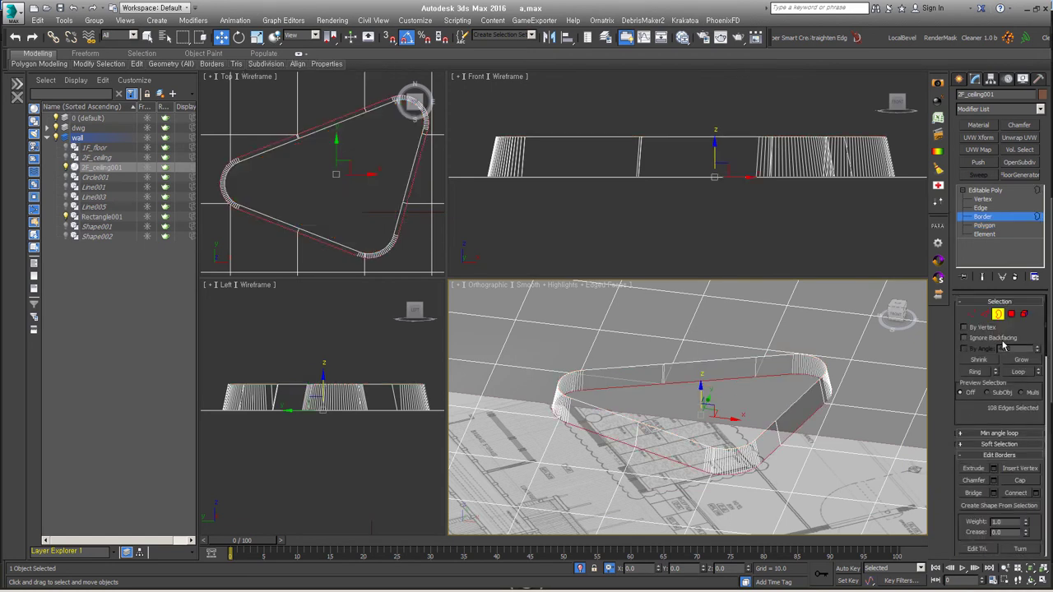
key(2)
click(996, 537)
key(Return)
key(4)
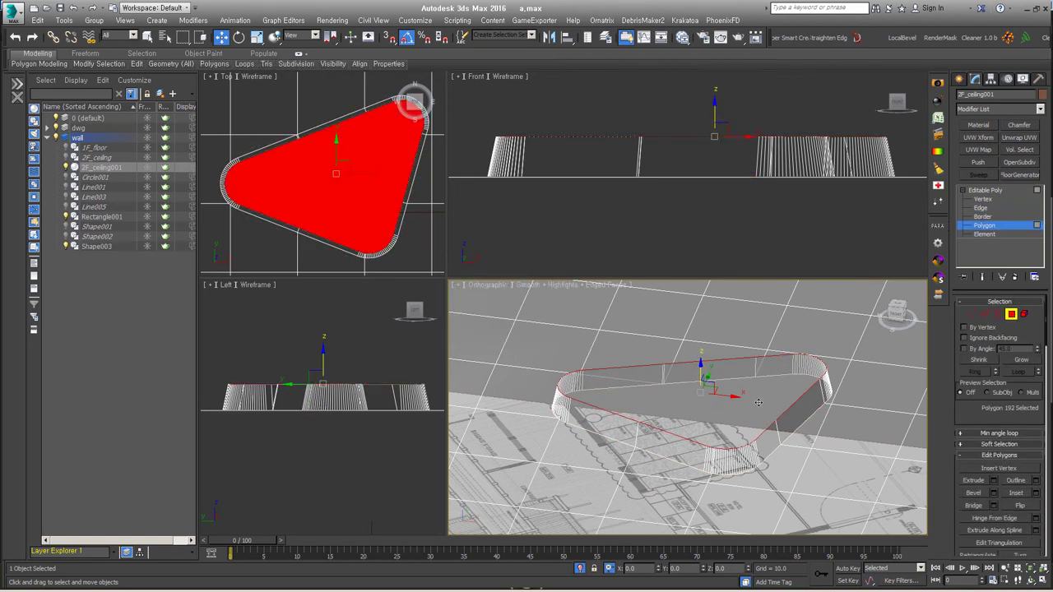
click(753, 416)
Step: Delete the rim's top cap and remove the Edit Poly modifier from the extracted outline
key(Delete)
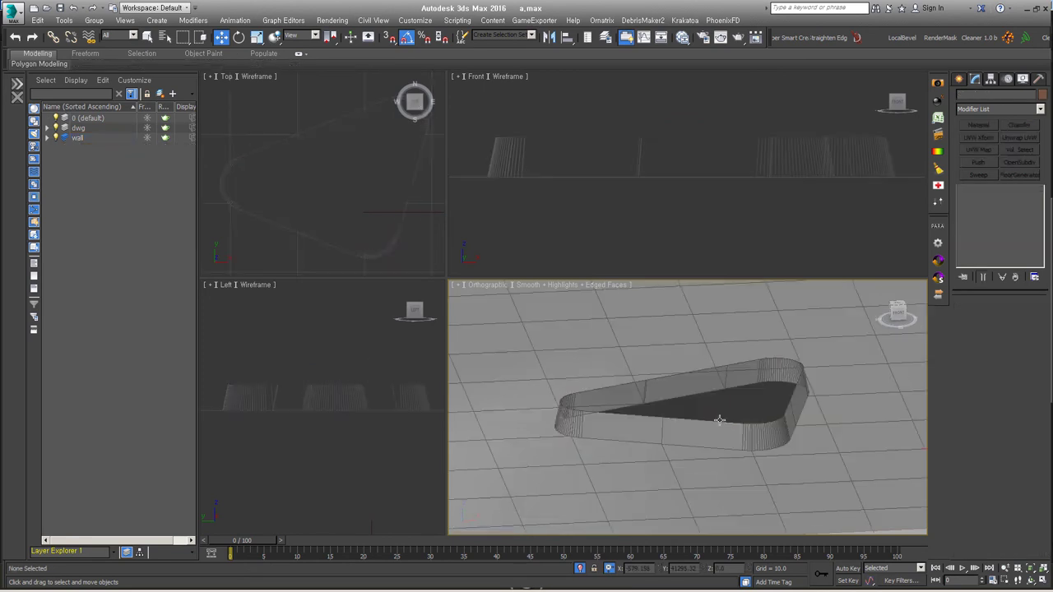
alt+middle_drag(756, 406, 607, 365)
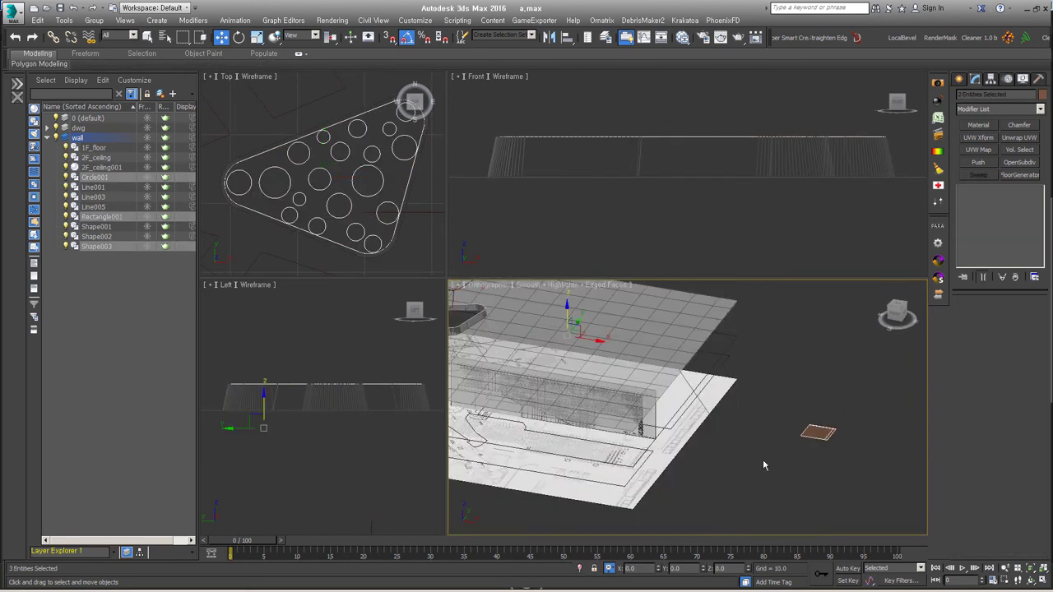
click(986, 199)
key(1)
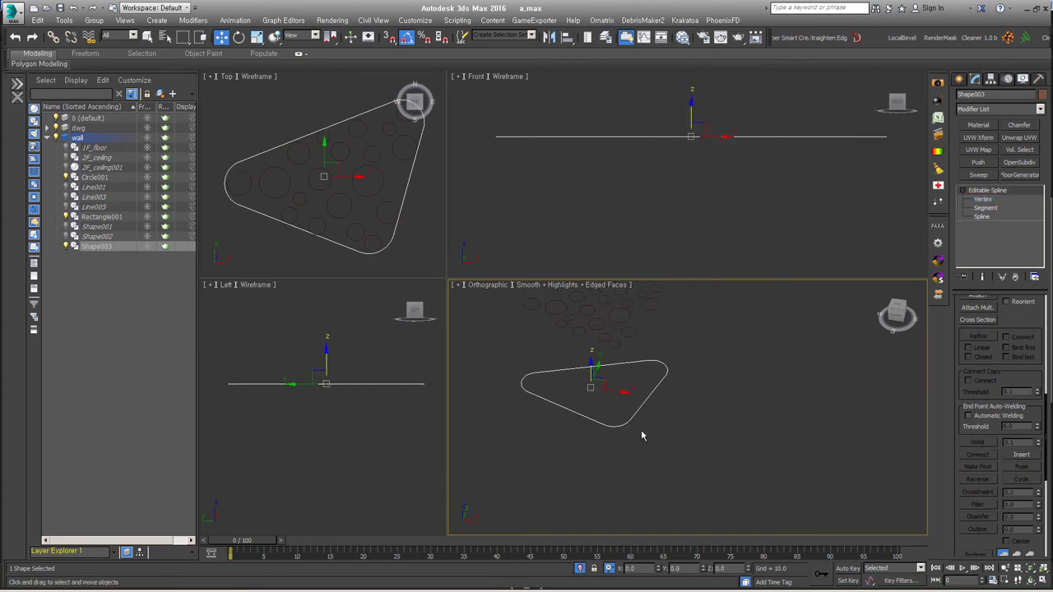
click(1014, 277)
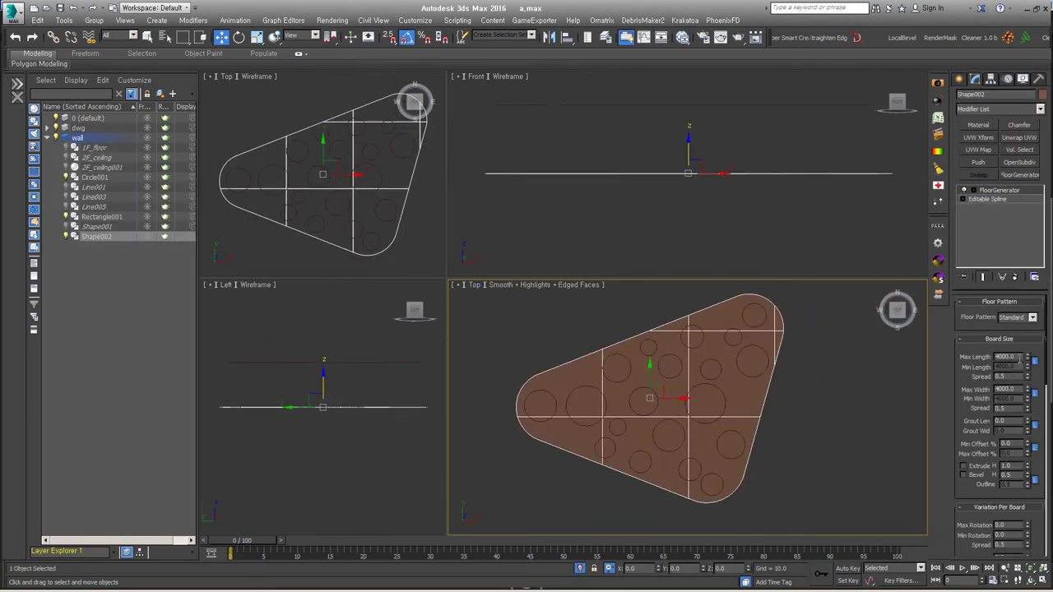
alt+middle_drag(806, 472, 776, 419)
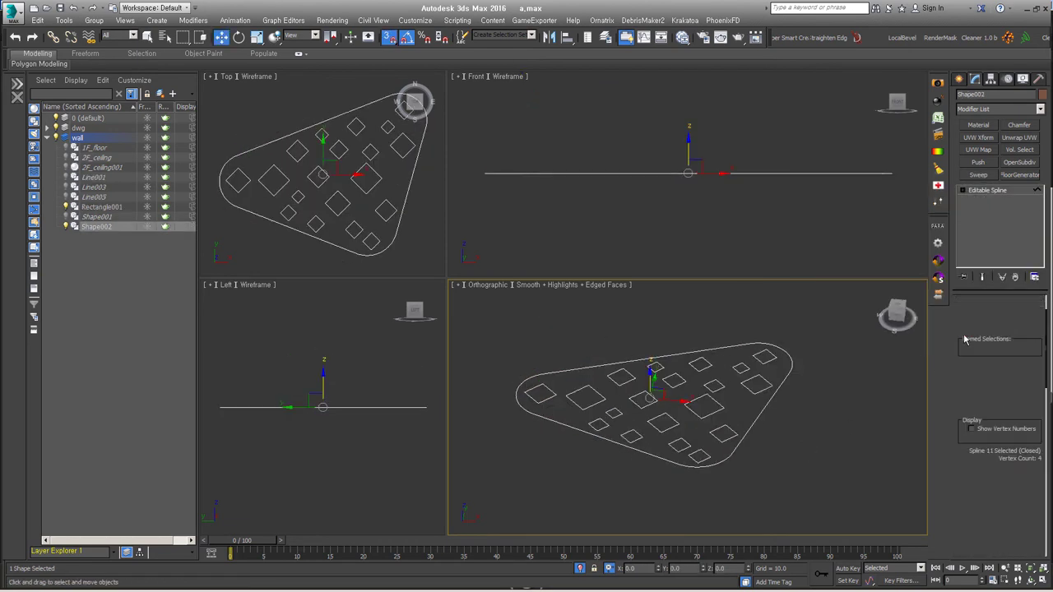
Step: Apply FloorGenerator boards to the triangular shape with 1500 length and width
click(983, 208)
alt+middle_drag(646, 359, 647, 345)
alt+middle_drag(639, 478, 687, 352)
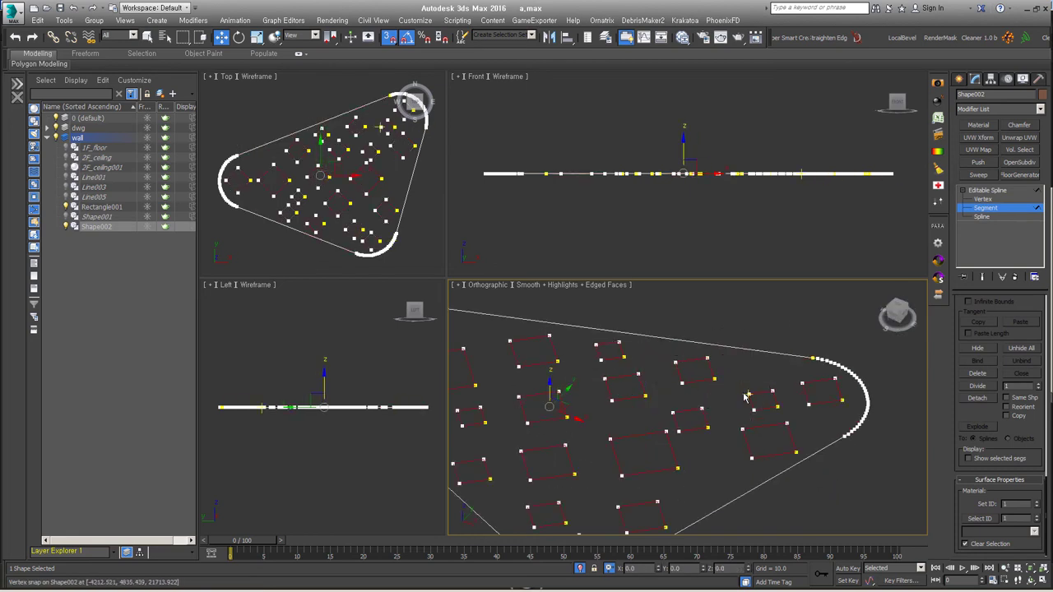
click(1019, 175)
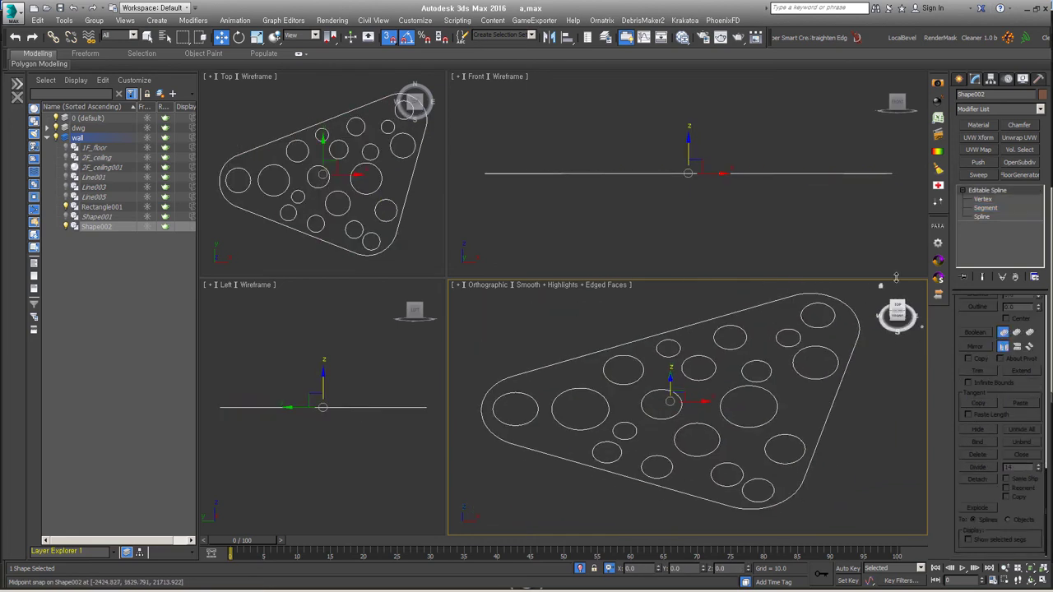
scroll(590, 391, up, 4)
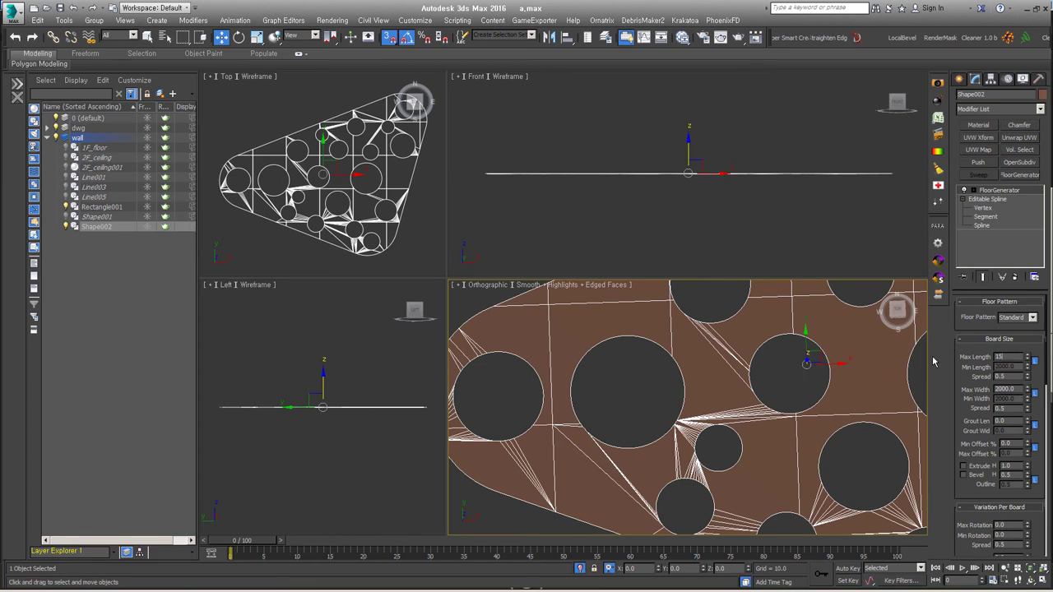
text(1500)
key(Return)
scroll(861, 453, down, 3)
middle_drag(669, 504, 625, 446)
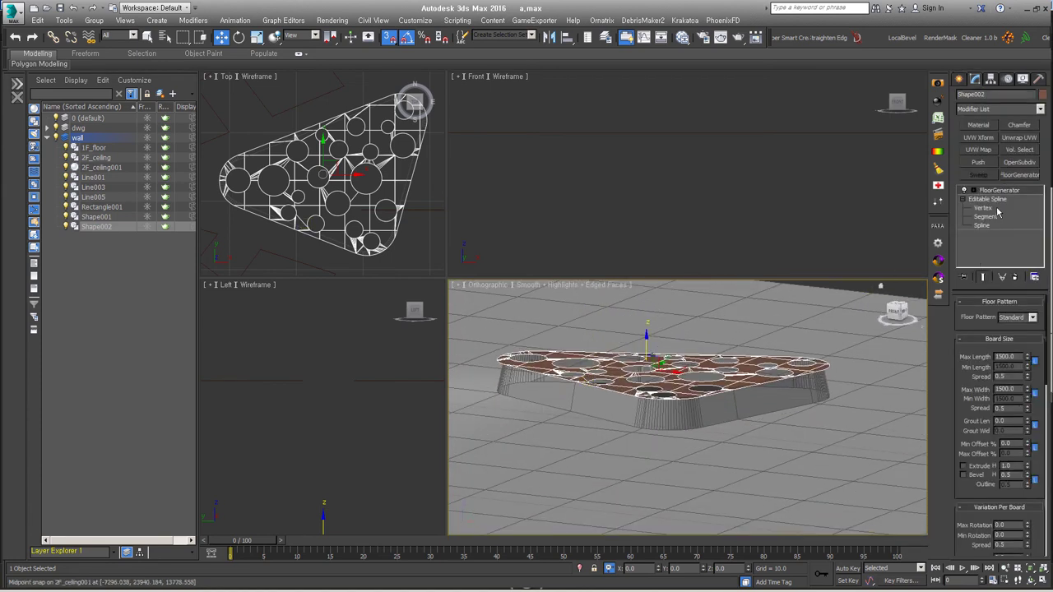
Step: Add an Edit Poly modifier and select all borders of the slab
click(994, 216)
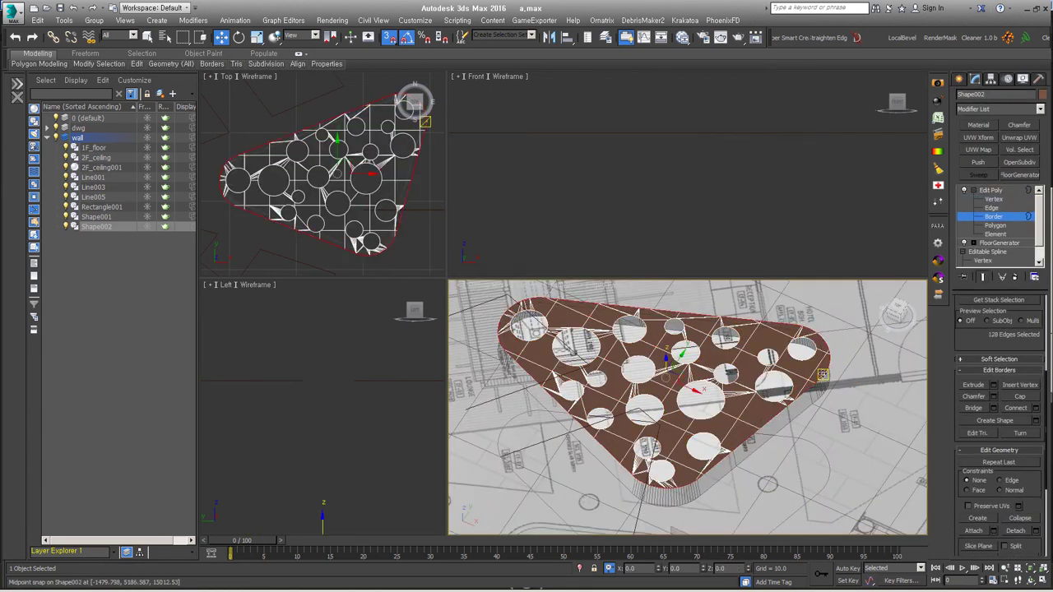
key(ctrl+a)
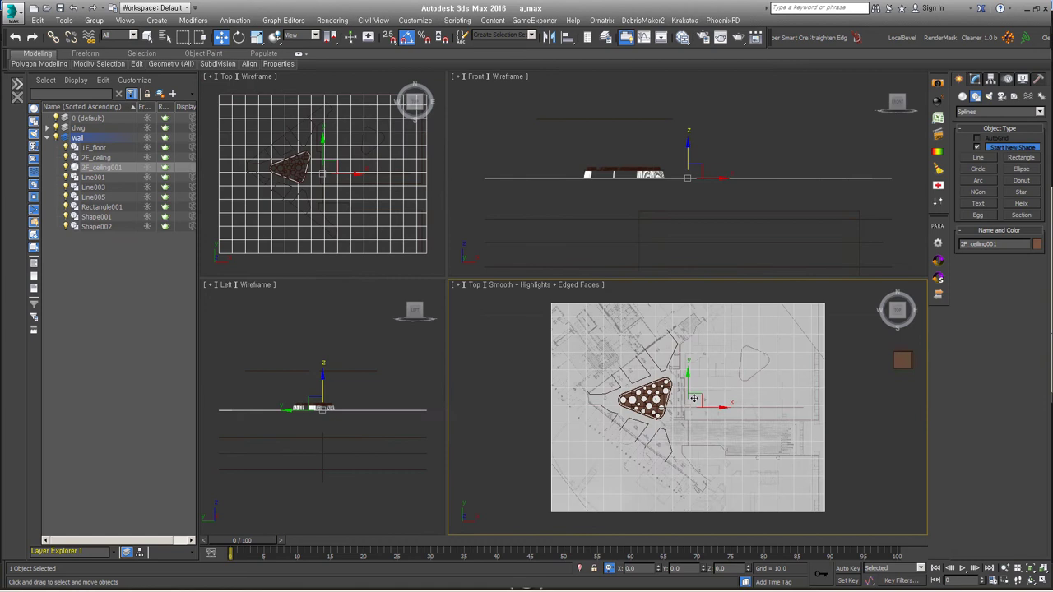
alt+middle_drag(674, 403, 716, 408)
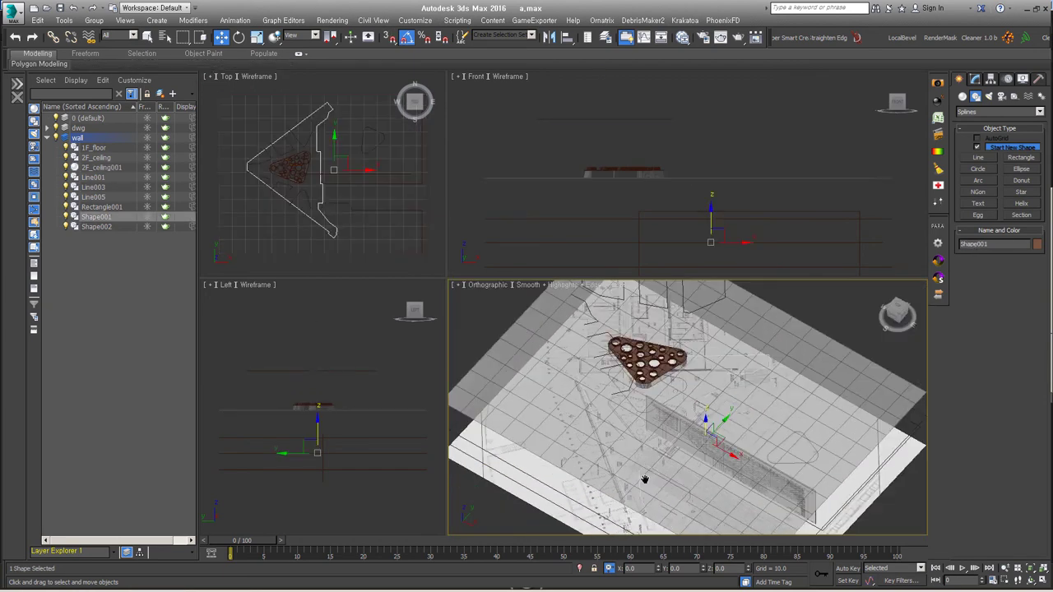
Step: Create a ShapeMerge on 2F_ceiling001 projecting the Line003 outline onto it
mouse_move(779, 437)
alt+middle_down()
mouse_move(740, 411)
mouse_move(789, 387)
mouse_move(814, 393)
alt+middle_up()
click(781, 353)
click(974, 78)
key(alt+x)
click(958, 79)
click(999, 111)
click(1000, 133)
click(1020, 171)
click(998, 268)
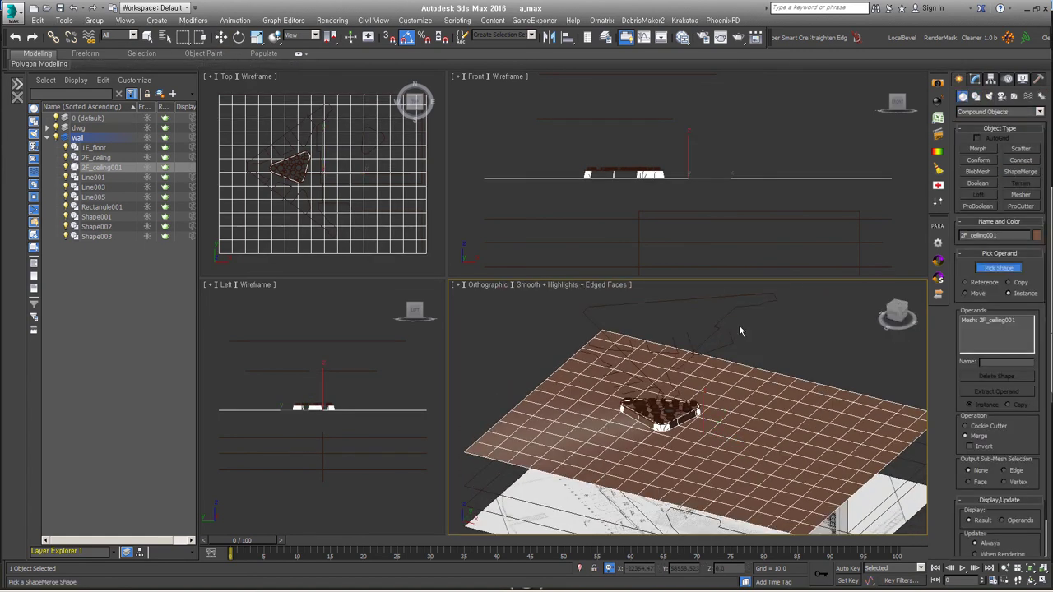
alt+middle_drag(738, 324, 741, 463)
click(741, 463)
Step: Convert the merged slab to editable poly and select the projected strip polygons
right_click(664, 348)
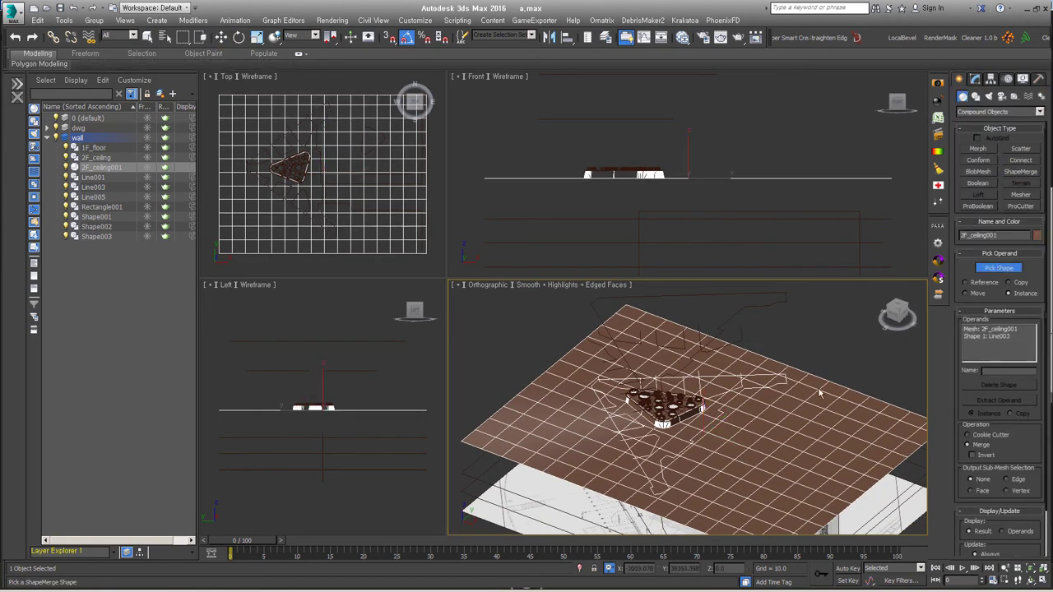
scroll(696, 458, up, 3)
scroll(696, 459, up, 2)
click(630, 434)
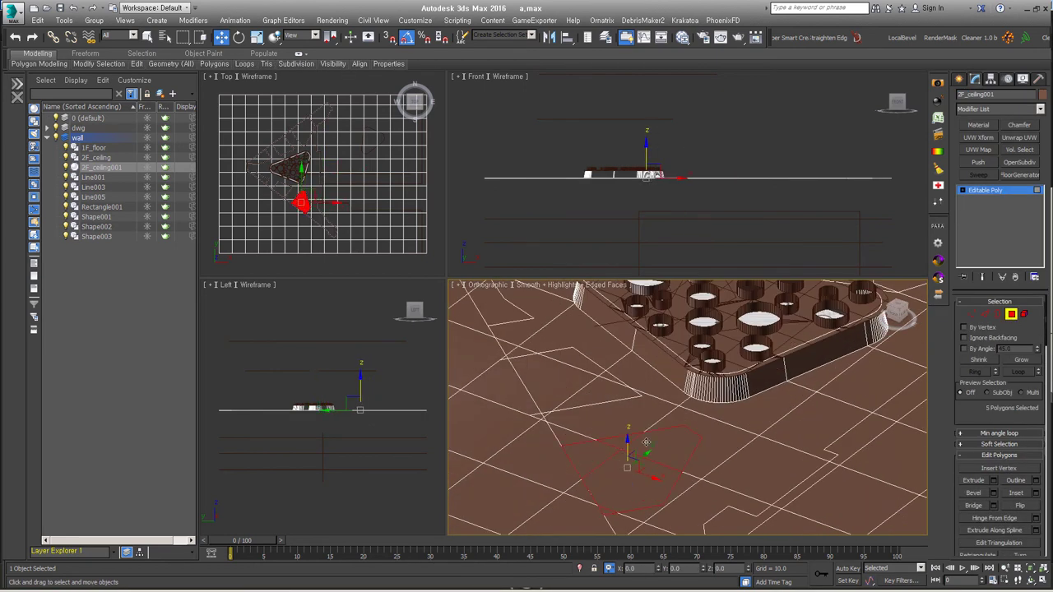
scroll(630, 434, up, 2)
ctrl+click(630, 434)
scroll(630, 434, up, 3)
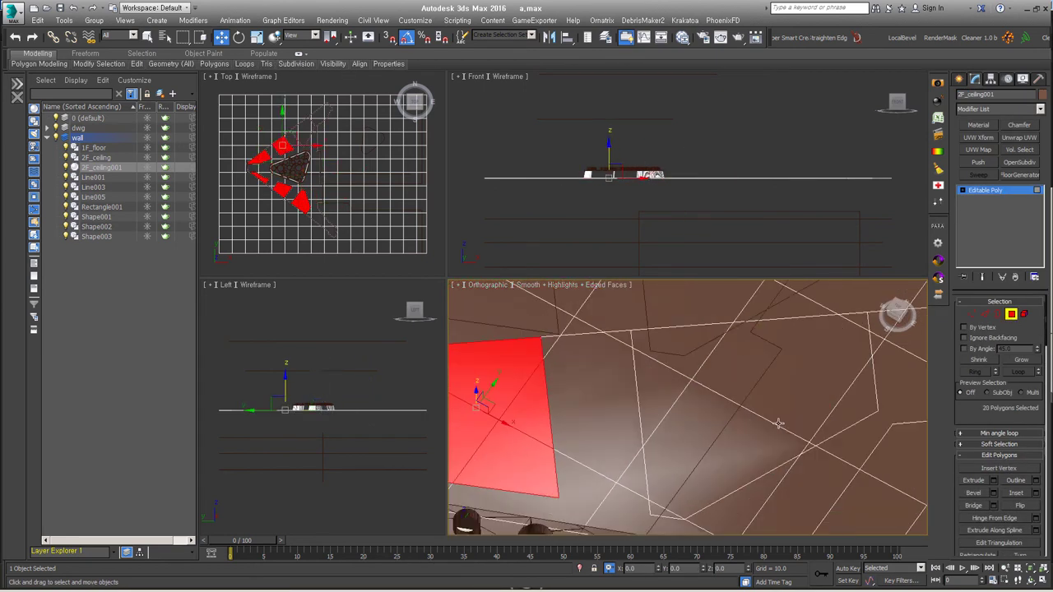
scroll(808, 448, down, 5)
Step: Extrude the 28 strip polygons by 500 and return to object level
alt+middle_drag(724, 436, 629, 425)
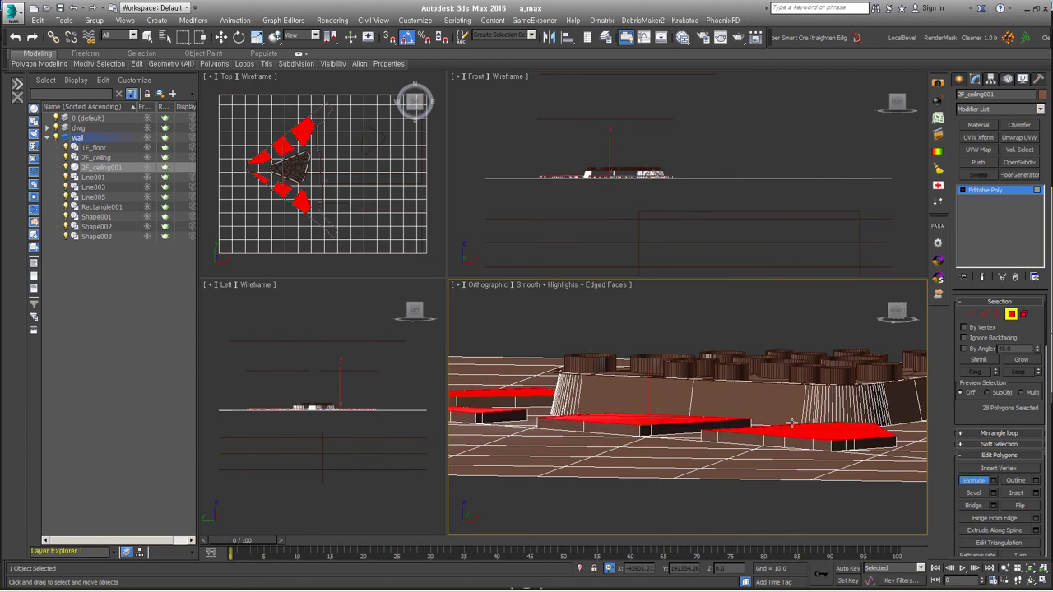
key(w)
alt+middle_drag(791, 424, 517, 478)
alt+middle_drag(800, 471, 741, 444)
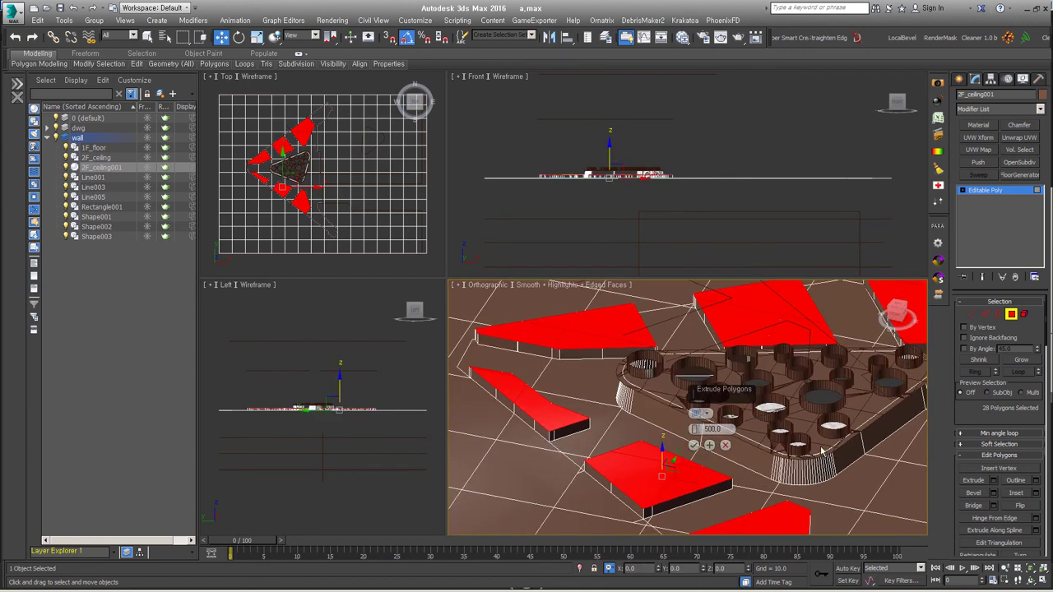
right_click(604, 356)
click(634, 350)
scroll(775, 422, down, 5)
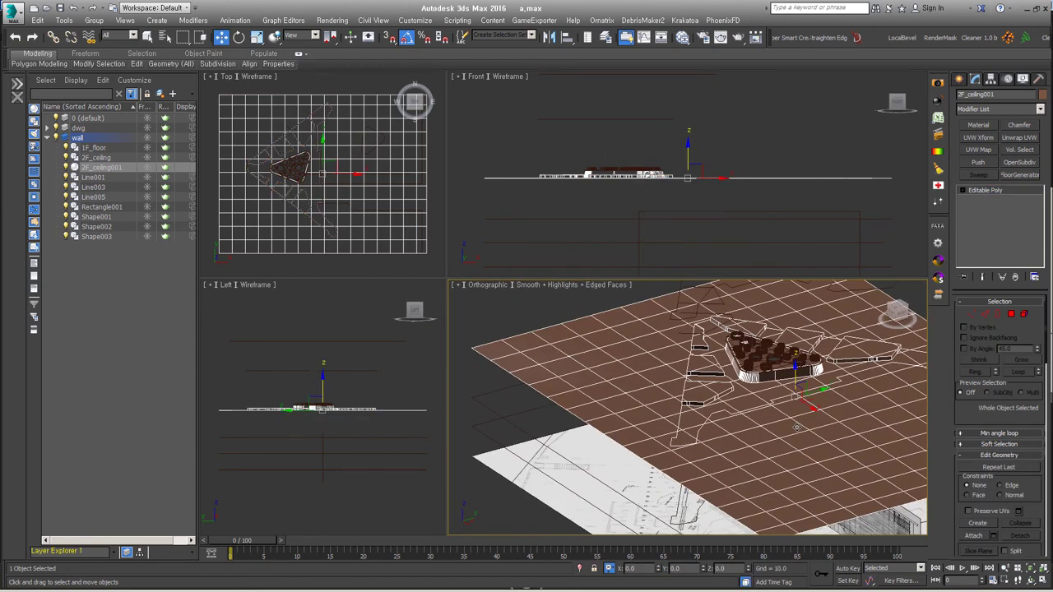
Step: Put the ceiling pieces into a new layer named 2F_ceiling
mouse_move(775, 423)
alt+middle_down()
mouse_move(606, 401)
mouse_move(699, 387)
mouse_move(677, 429)
mouse_move(768, 494)
alt+middle_up()
click(171, 93)
key(Return)
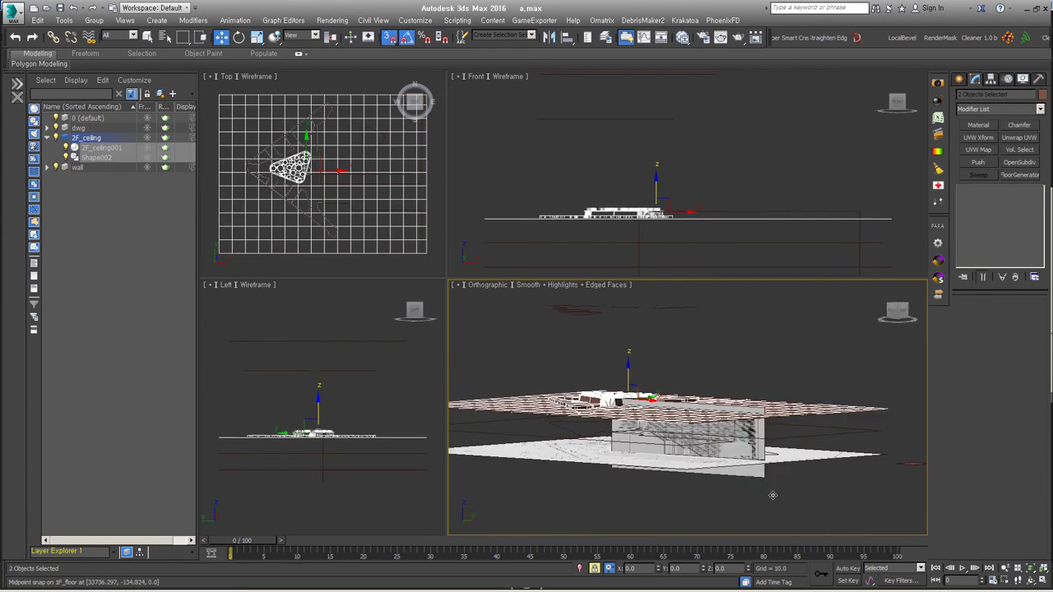
Step: Give the Line001 and Shape001 wall lines Shell modifiers for thickness
click(768, 493)
key(f)
key(s)
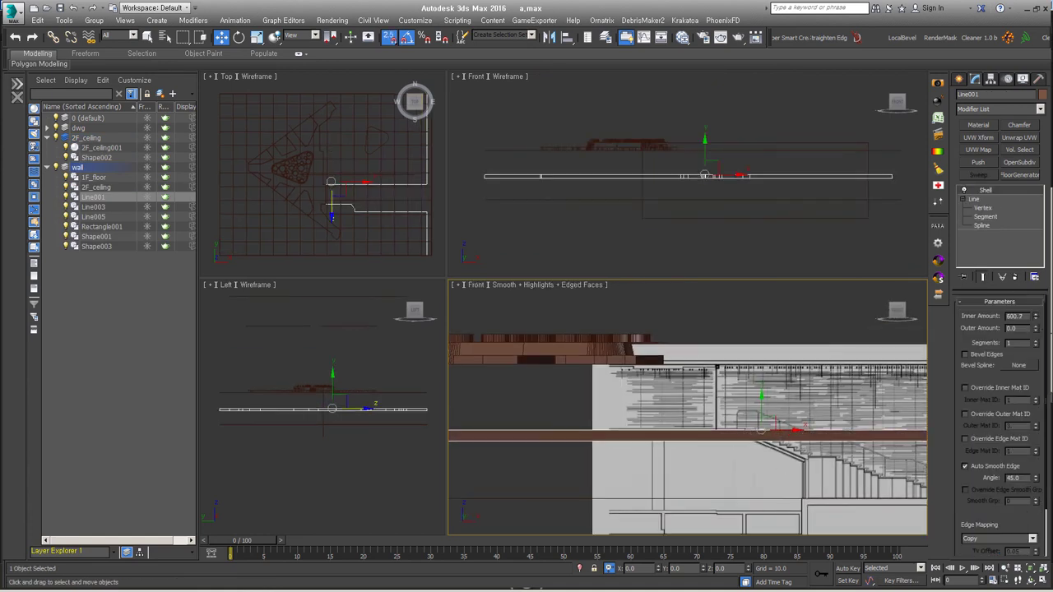
mouse_move(861, 409)
alt+middle_down()
mouse_move(851, 465)
mouse_move(794, 492)
alt+middle_up()
click(851, 464)
alt+middle_drag(703, 465, 705, 482)
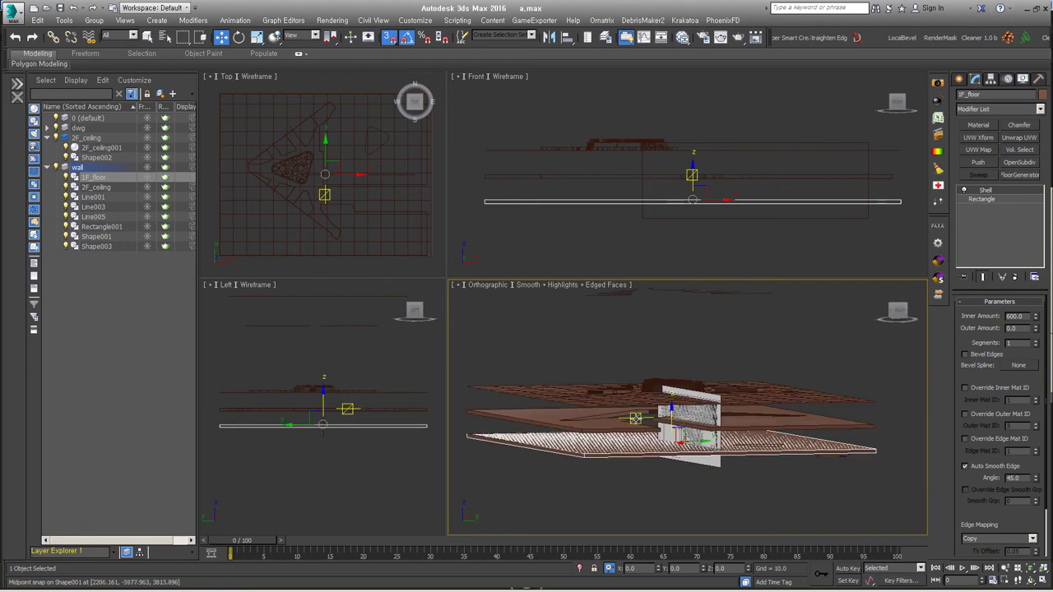
scroll(663, 423, up, 5)
click(663, 422)
key(s)
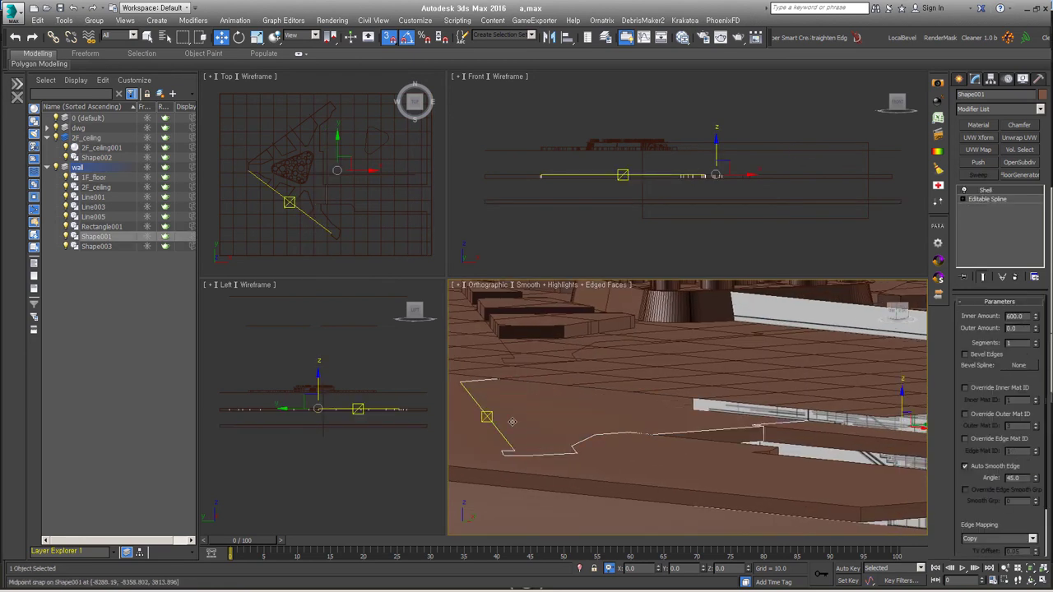
scroll(512, 421, down, 5)
Step: Reset 3ds Max to a fresh, empty Untitled scene
alt+middle_drag(511, 421, 757, 469)
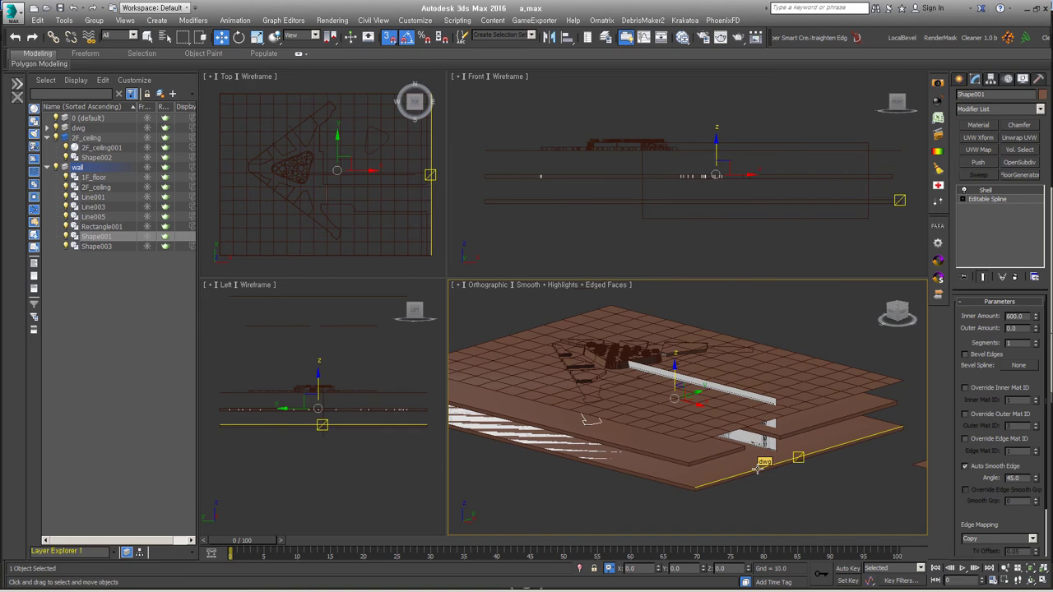
scroll(757, 467, down, 3)
click(855, 454)
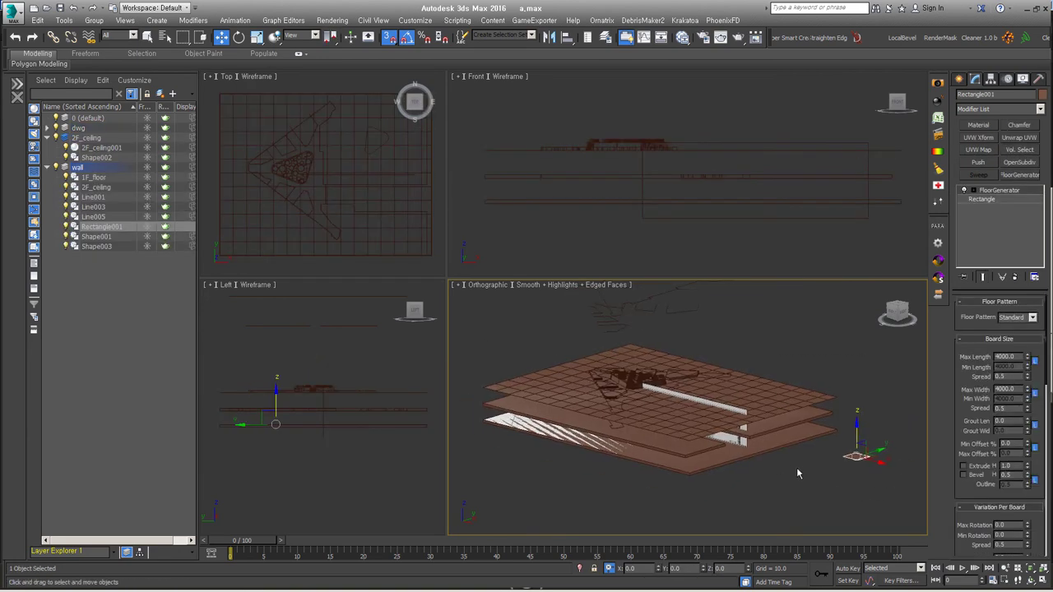
click(12, 8)
click(45, 61)
Step: Reset to an empty scene and draw a small box
click(494, 317)
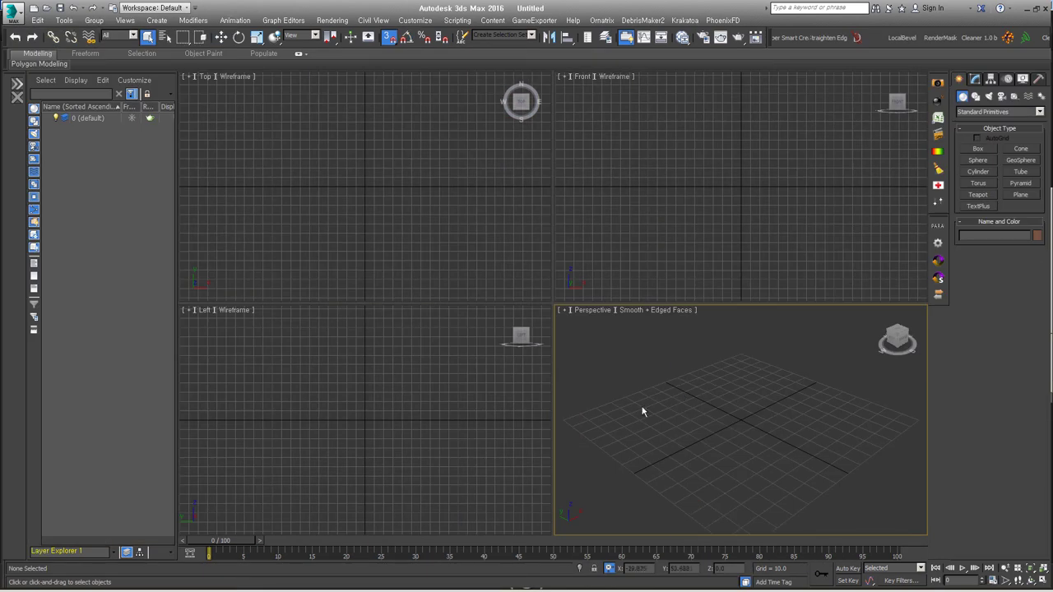
click(972, 151)
drag(723, 436, 747, 457)
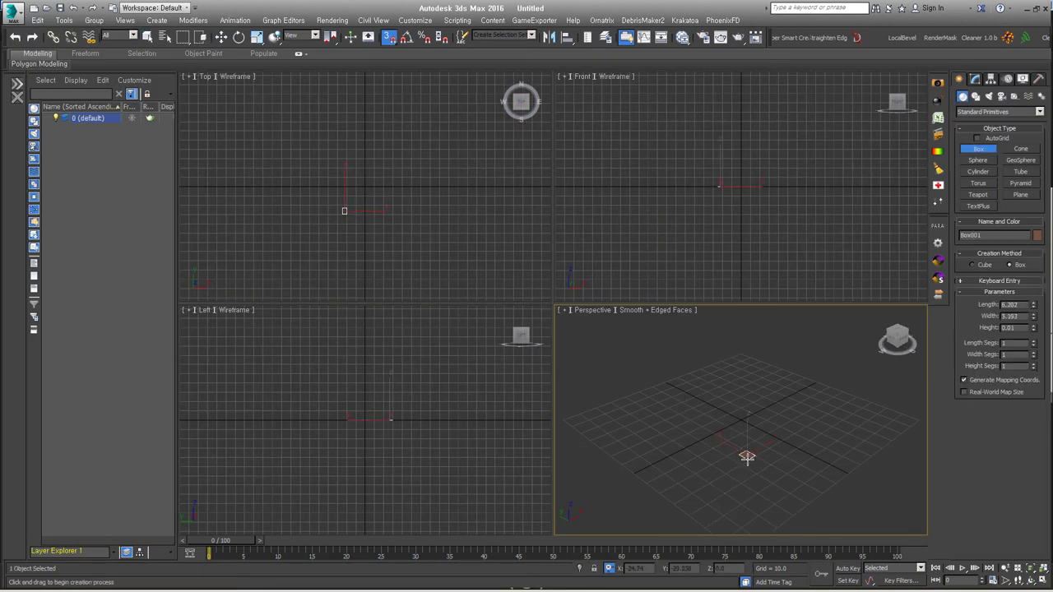
alt+middle_drag(779, 473, 773, 451)
scroll(724, 173, up, 3)
Step: Rotate a snapped copy of the box sideways to form an L-shaped post
right_click(679, 226)
click(699, 238)
key(e)
shift+drag(721, 131, 720, 205)
key(s)
scroll(764, 454, up, 4)
click(744, 341)
click(799, 449)
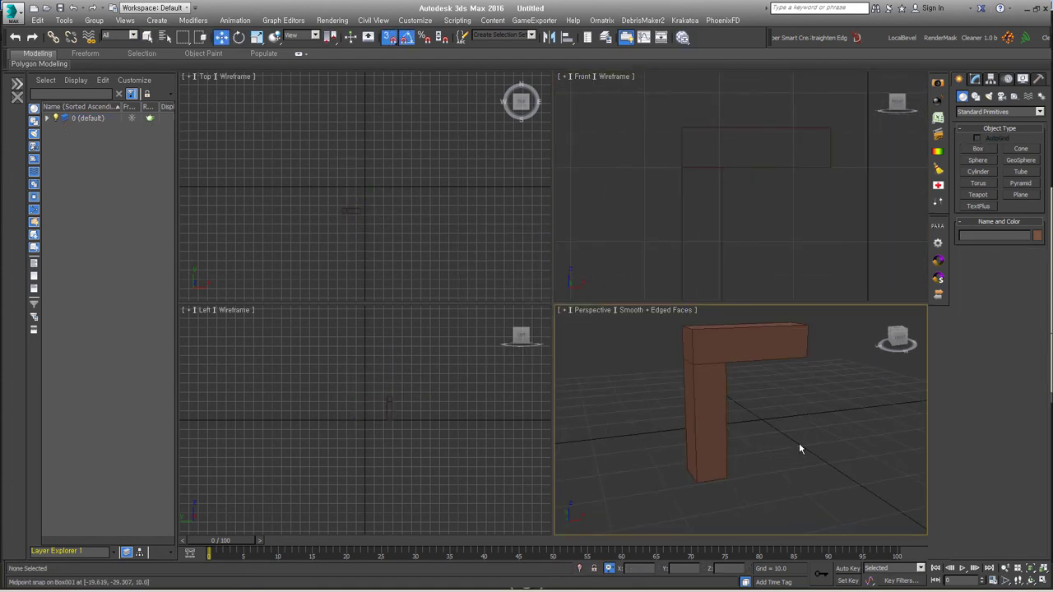
Step: Detach the top horizontal bar element as its own object
click(703, 467)
key(5)
click(745, 341)
click(1020, 536)
key(Return)
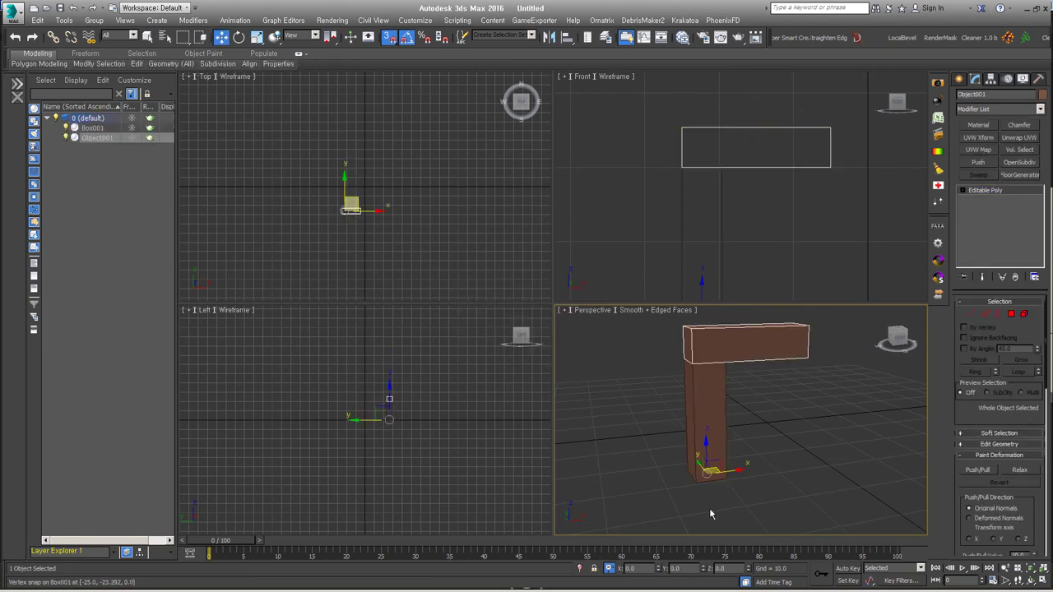
Step: Move both parts' pivots to the leg's bottom corner, then begin a line
key(ctrl+a)
key(Insert)
drag(705, 471, 695, 486)
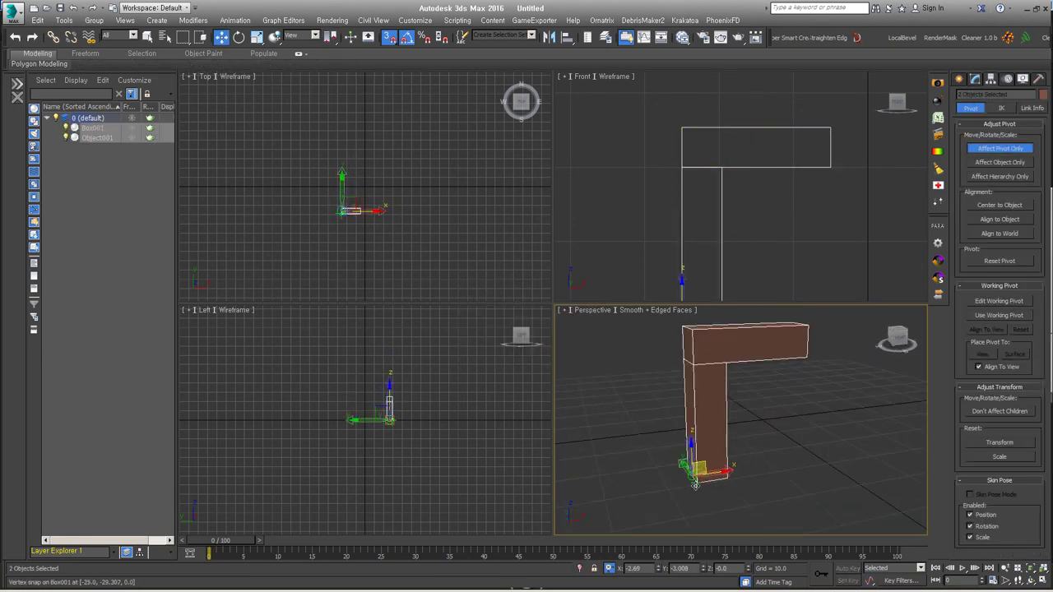
alt+middle_drag(749, 448, 775, 458)
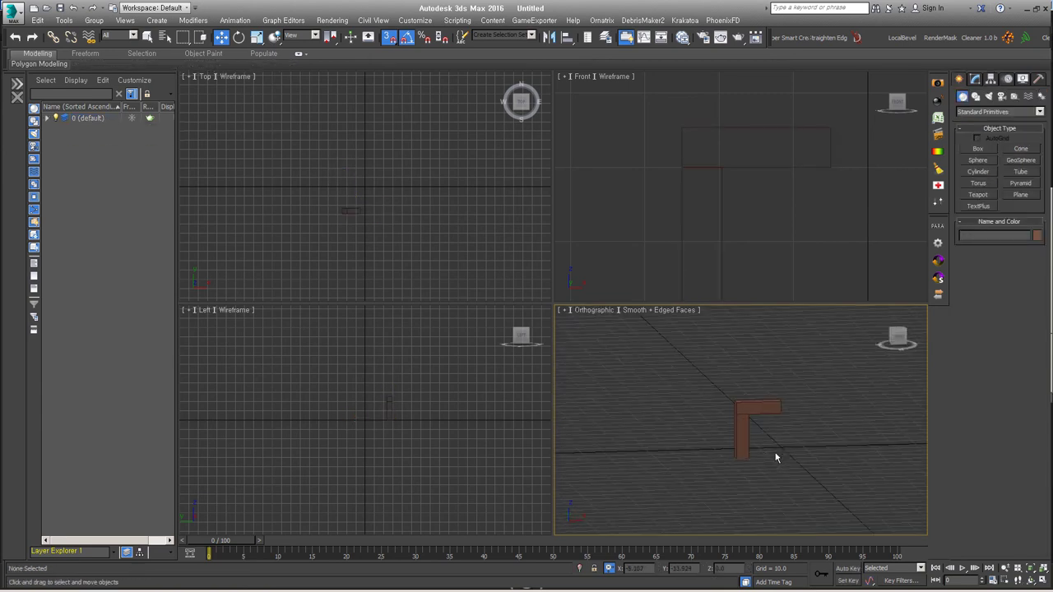
key(l)
drag(552, 304, 282, 151)
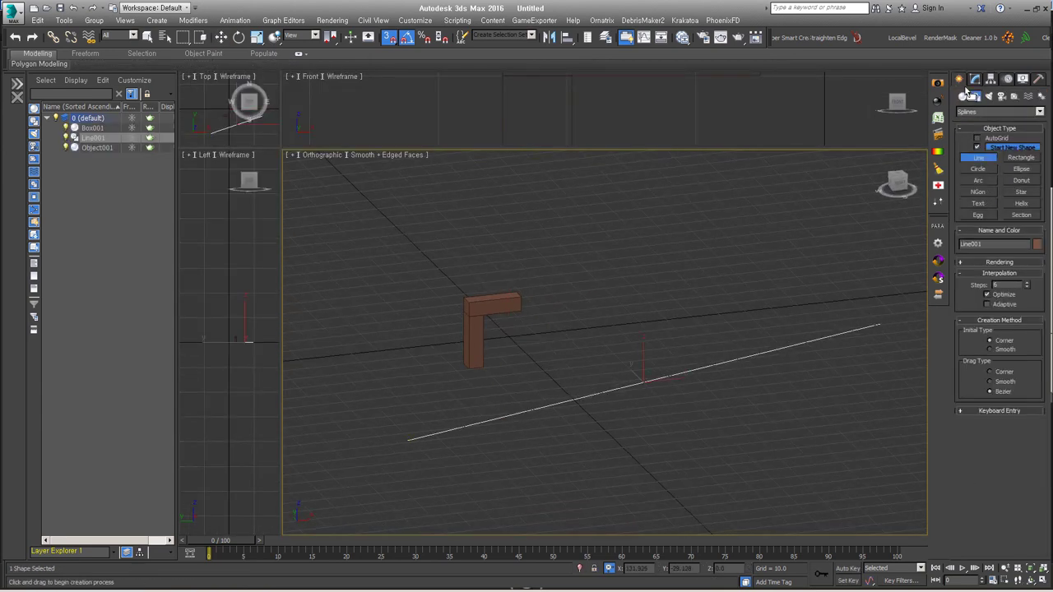
Step: Place an Itoo Software RailClone object and open its Style Editor
click(963, 96)
click(999, 111)
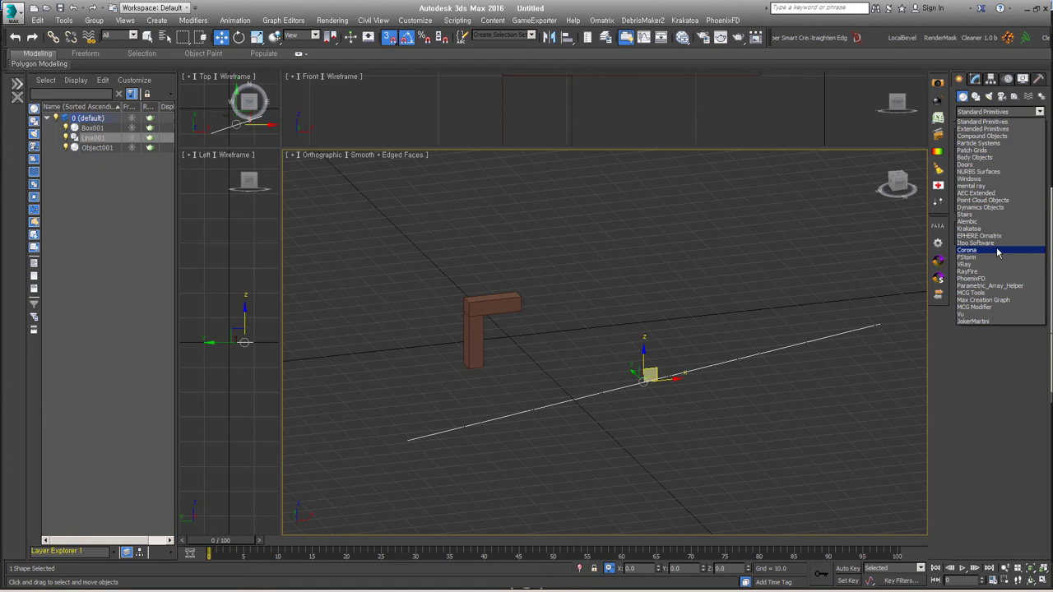
click(997, 242)
alt+middle_drag(645, 465, 733, 418)
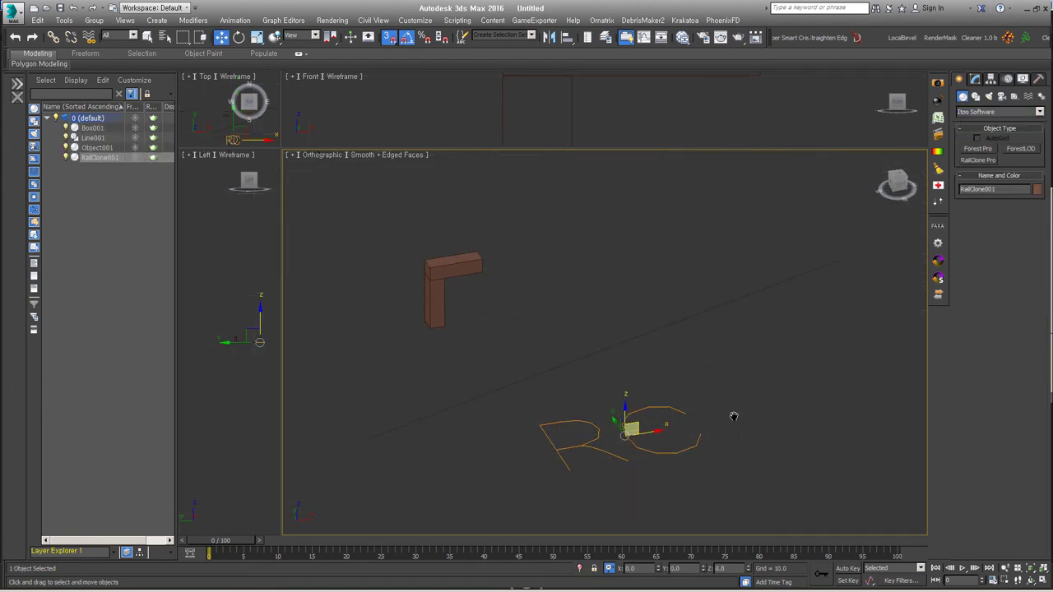
click(974, 78)
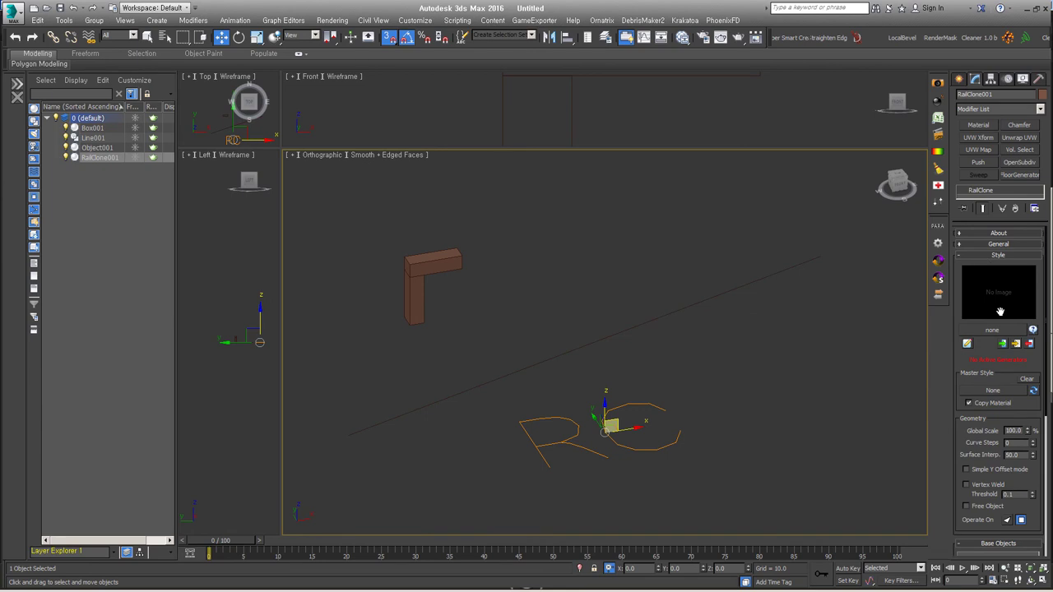
click(969, 345)
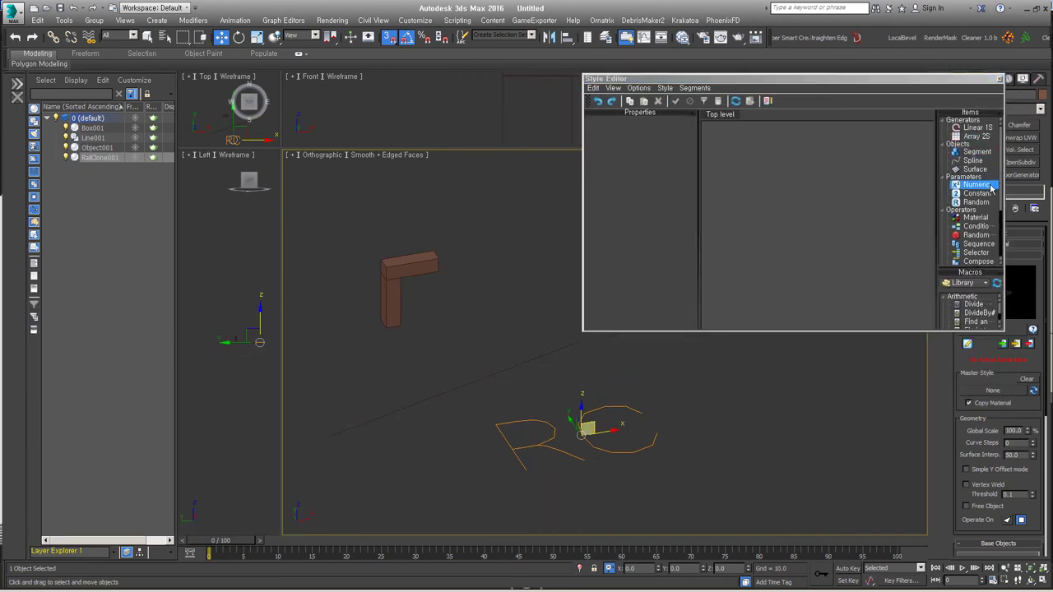
Step: Add a Linear 1S generator on Line001 and wire Box001 in as the segment
mouse_move(952, 132)
mouse_down()
mouse_move(851, 218)
mouse_move(769, 210)
mouse_up()
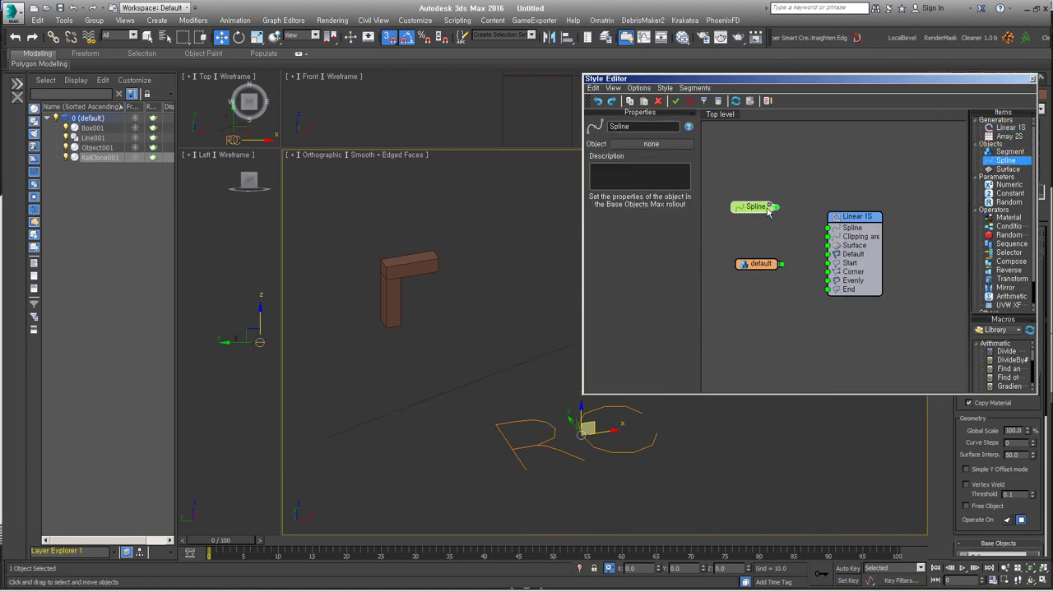
click(519, 361)
click(757, 264)
click(650, 156)
click(389, 306)
drag(812, 283, 827, 281)
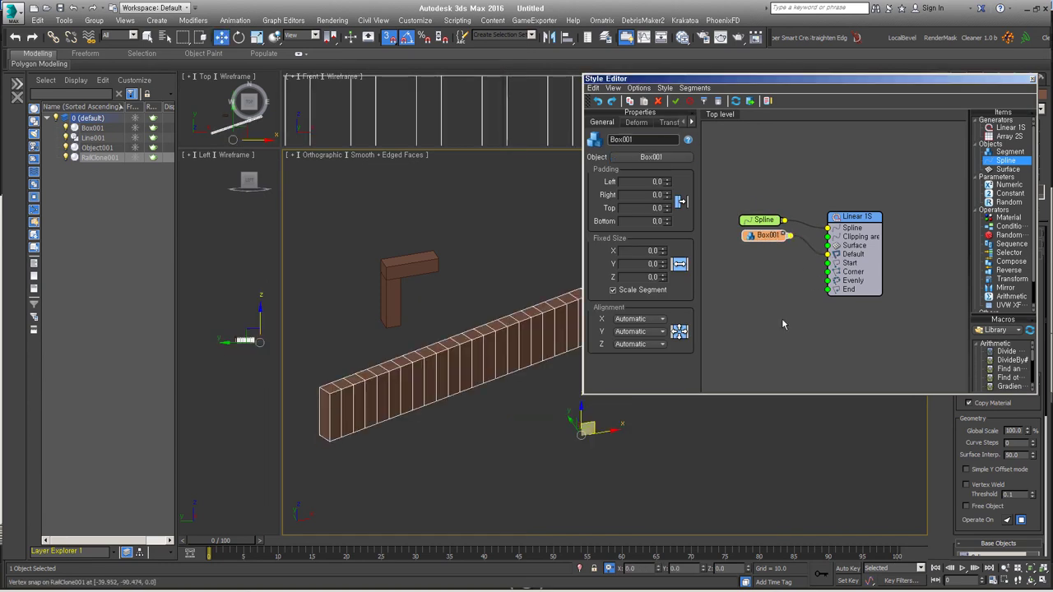
Step: Duplicate the segment node and wire Object001 into the generator
right_click(763, 249)
click(778, 301)
drag(767, 255, 762, 249)
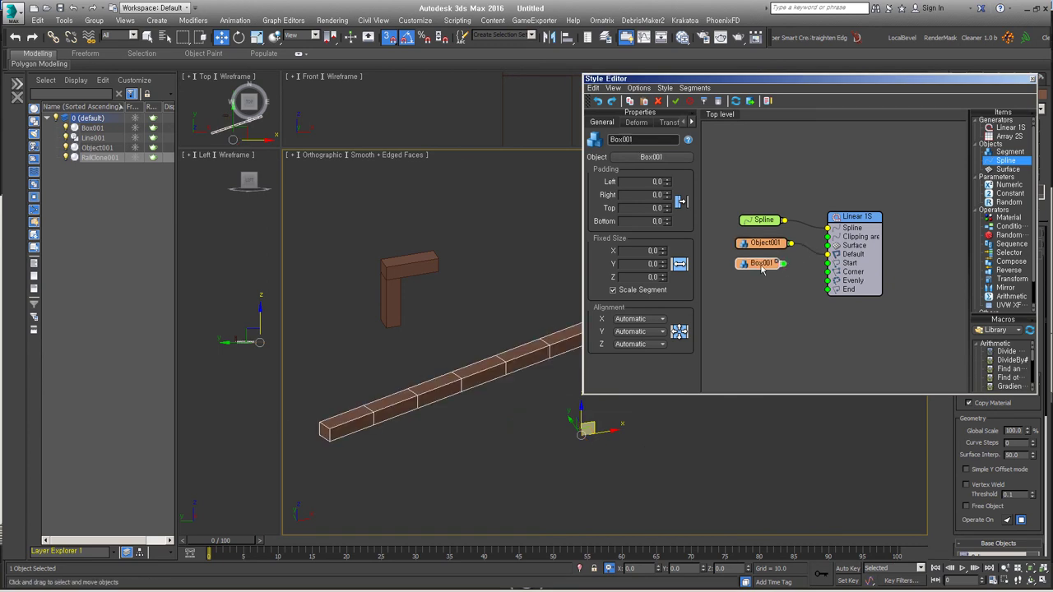
middle_drag(463, 290, 458, 309)
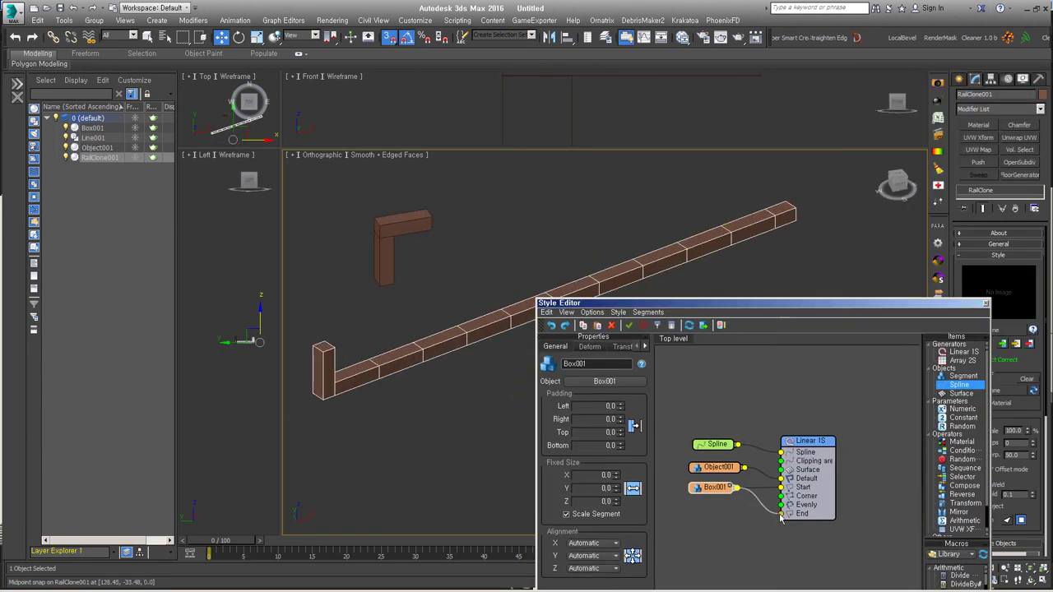
Step: Set Evenly post distribution every 50 units and adjust rail and post alignment
drag(806, 440, 806, 424)
click(588, 347)
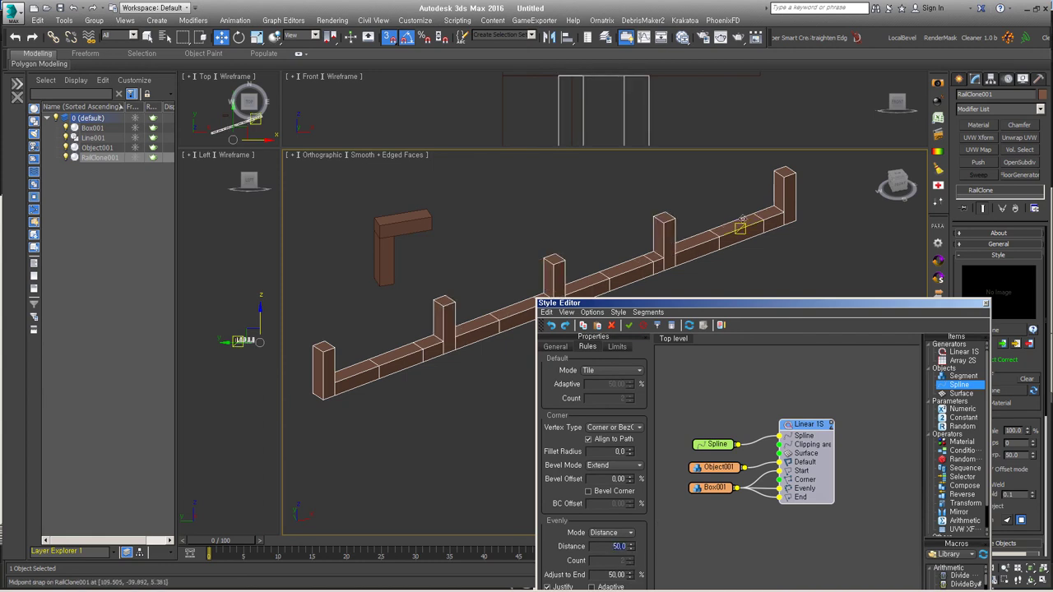
click(715, 467)
drag(751, 306, 796, 236)
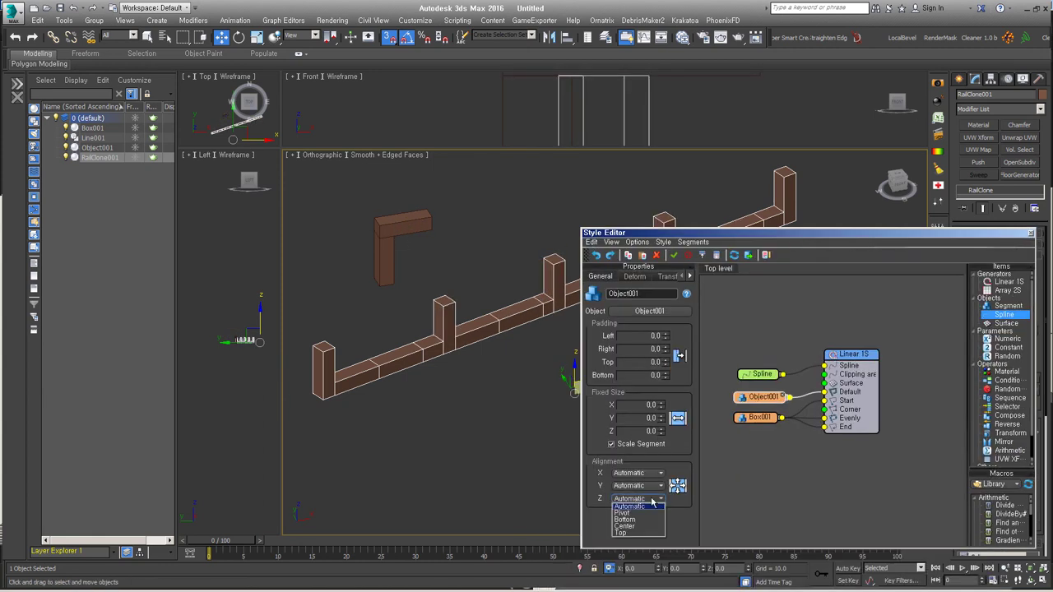
click(649, 513)
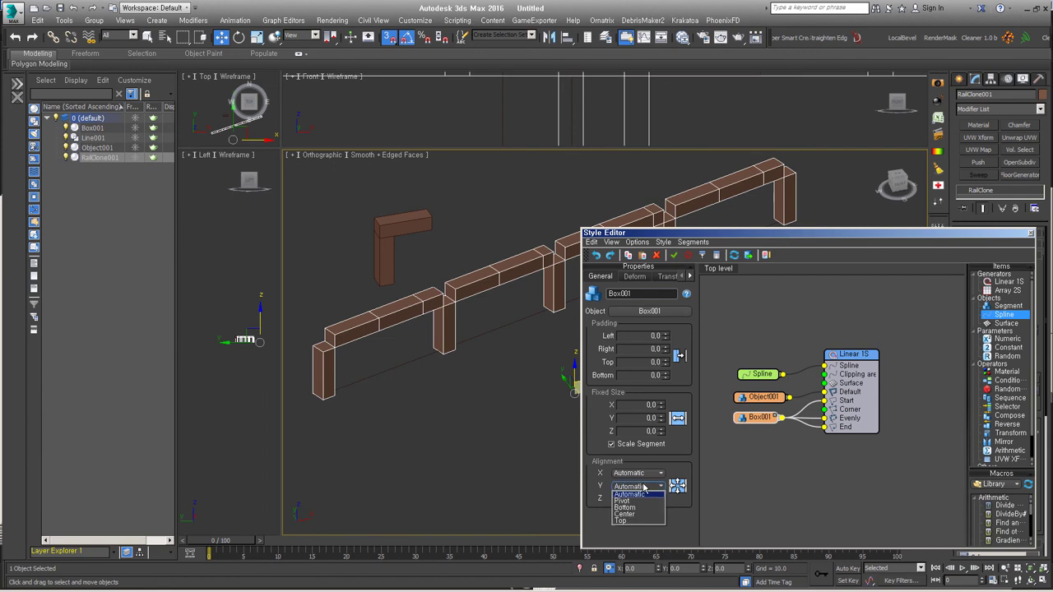
click(634, 494)
click(760, 398)
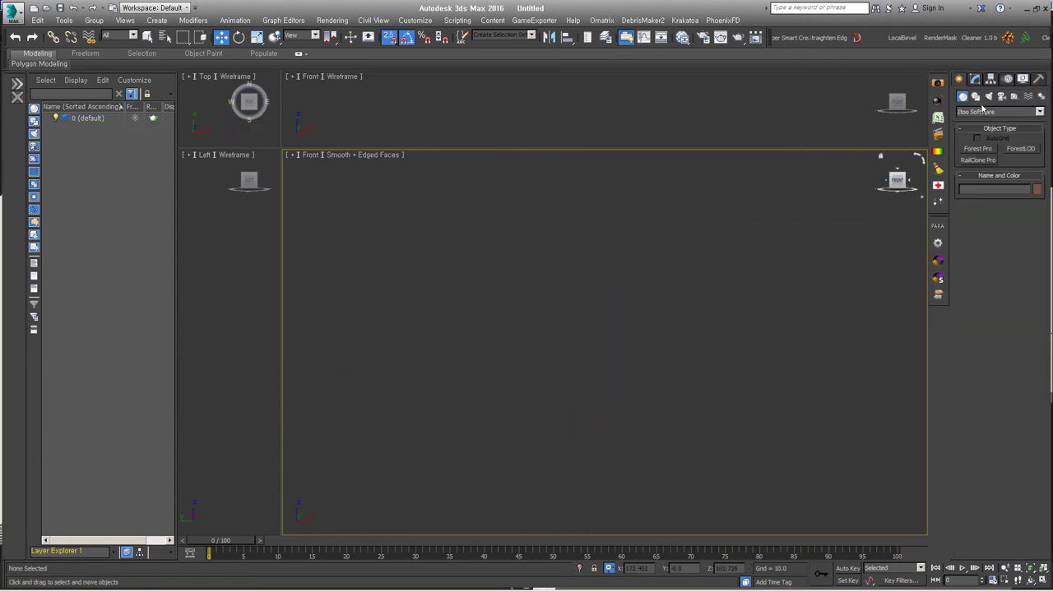
Step: Draw a plane in the front view and connect new edges across it
click(1020, 194)
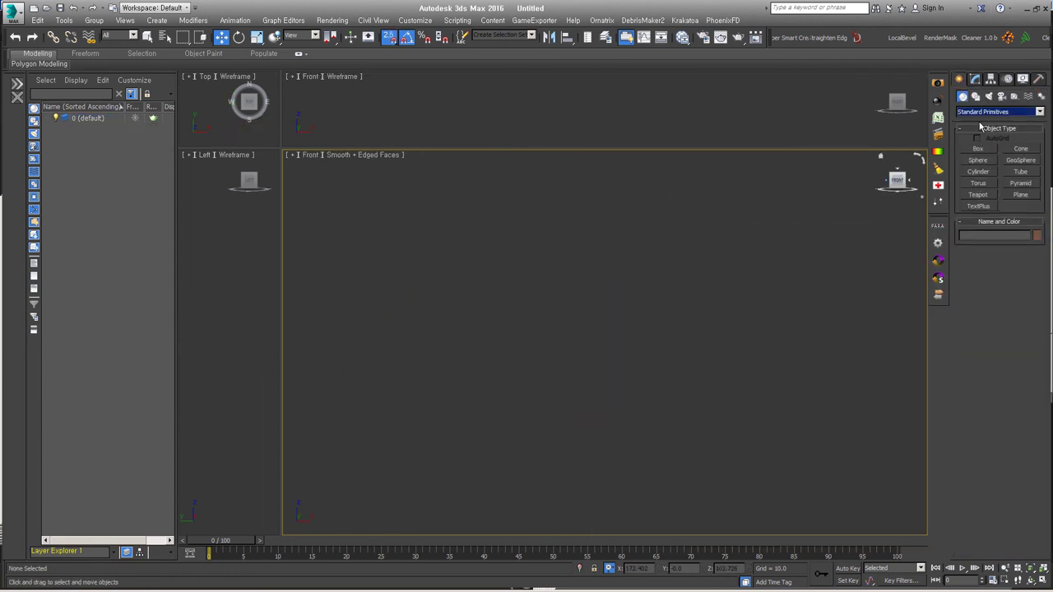
drag(464, 194, 594, 463)
mouse_move(595, 463)
alt+middle_down()
mouse_move(576, 521)
mouse_move(638, 431)
alt+middle_up()
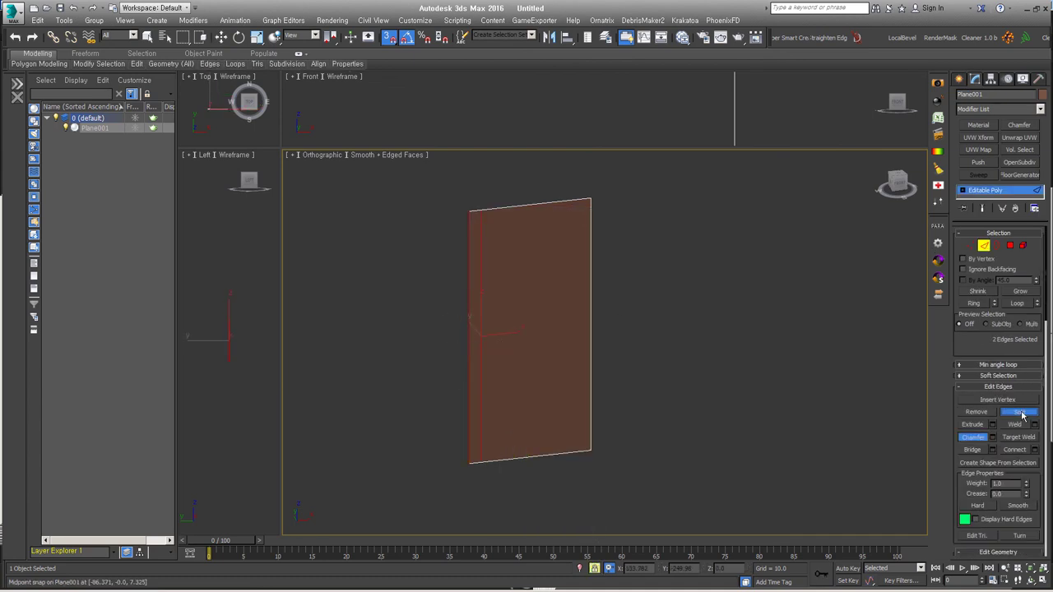
right_click(505, 301)
click(460, 369)
Step: Detach the frame polygons from the glass as a separate object
key(4)
click(526, 329)
click(673, 401)
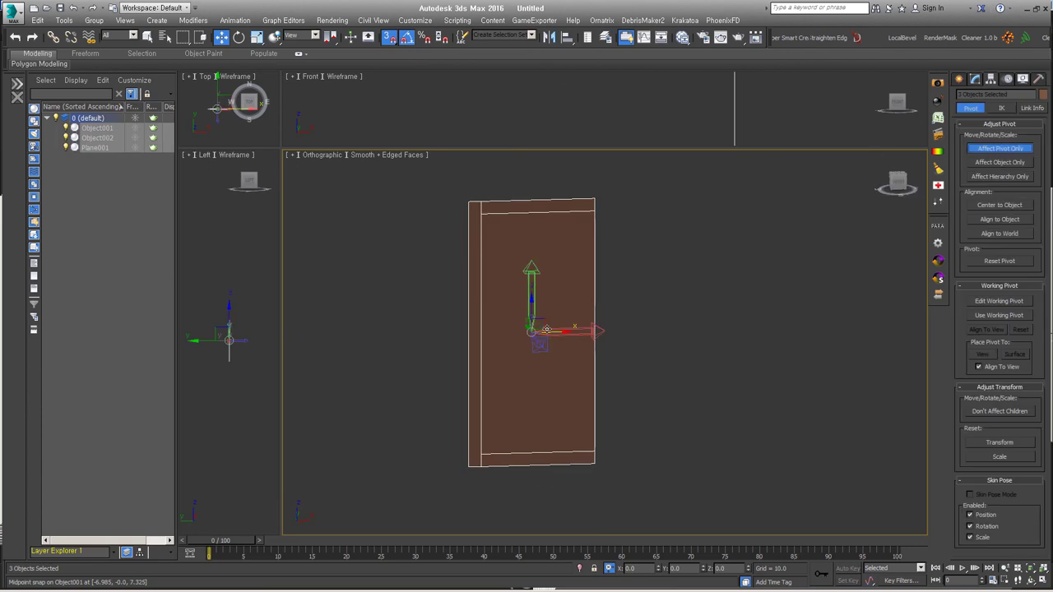
alt+middle_drag(574, 386, 493, 422)
click(493, 412)
key(F3)
mouse_move(724, 287)
alt+middle_down()
mouse_move(544, 396)
mouse_move(708, 394)
alt+middle_up()
Step: Set frame and glass material IDs and apply the window Multi/Sub material
click(977, 125)
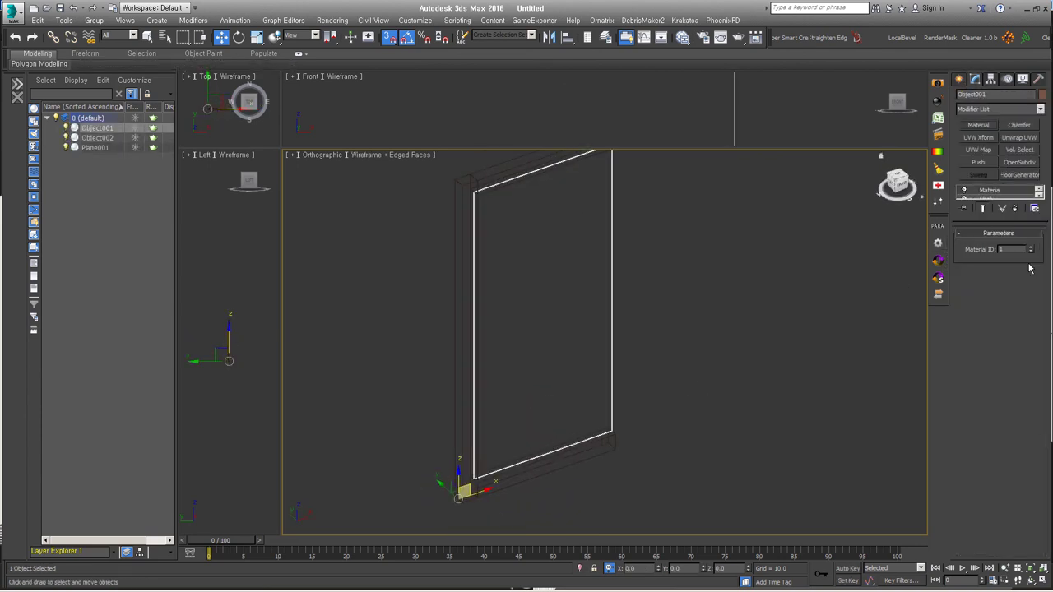
key(ctrl+a)
key(F3)
middle_drag(627, 166, 690, 207)
key(m)
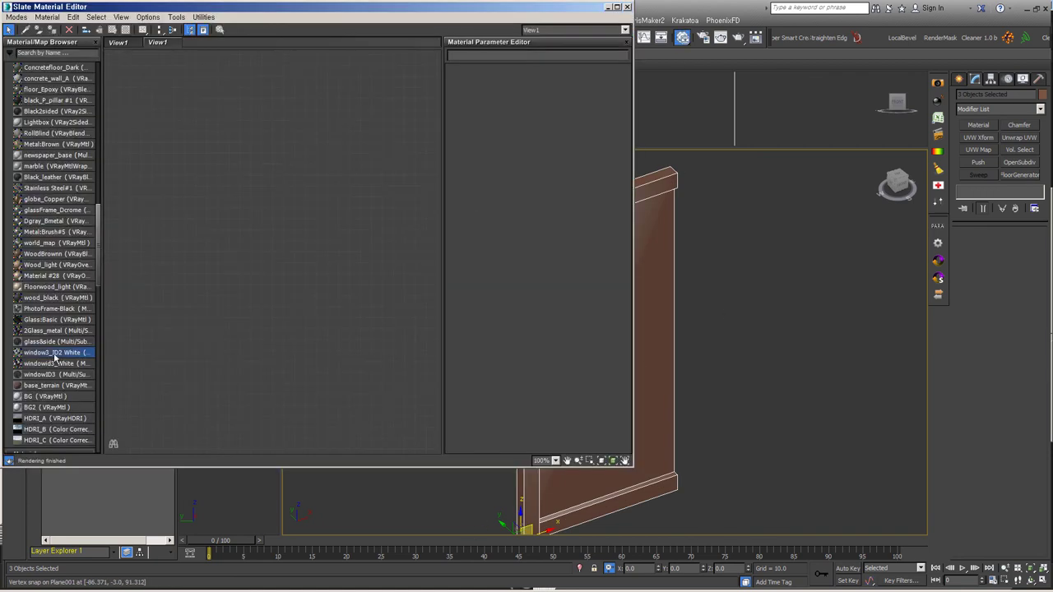
click(608, 7)
click(610, 478)
Step: Draw a straight Line for the fence path and place a RailClone object
click(625, 427)
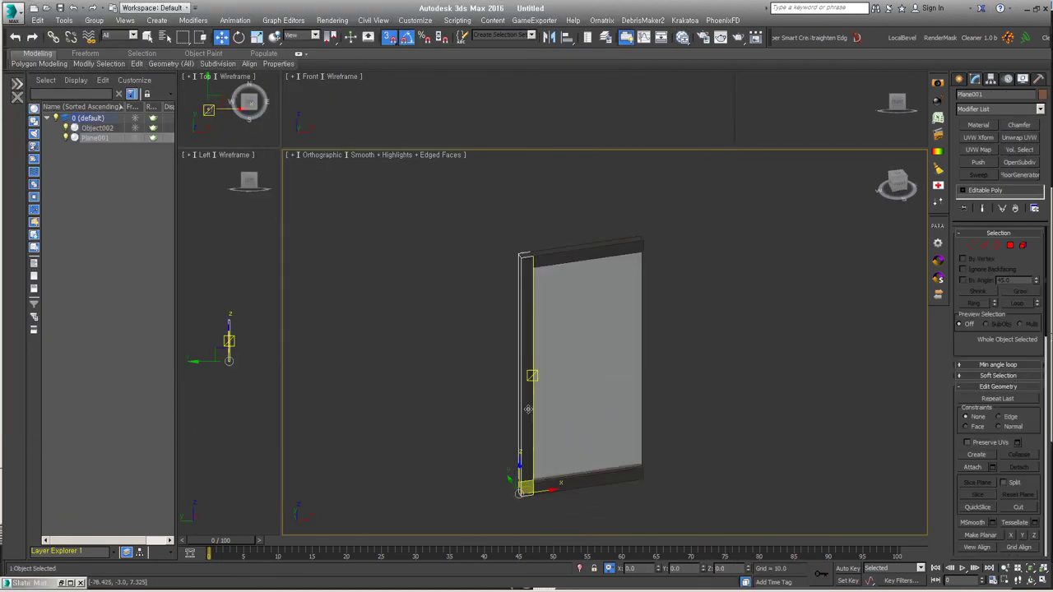
scroll(576, 444, down, 2)
middle_drag(707, 448, 478, 440)
click(959, 79)
click(975, 97)
click(978, 157)
click(404, 416)
click(798, 359)
right_click(798, 359)
click(621, 440)
click(974, 79)
Step: Use Object002 as the segment, rotate it -90 on Y, and wire Plane001 into Linear 1S
click(966, 343)
mouse_move(883, 238)
mouse_down()
mouse_move(874, 141)
mouse_move(894, 76)
mouse_up()
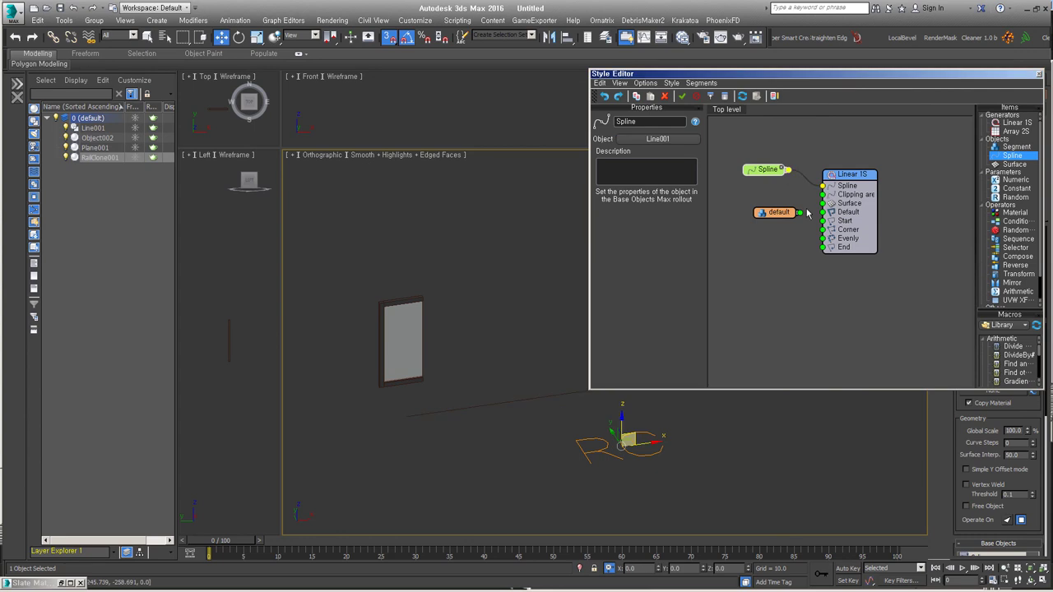
drag(777, 212, 769, 198)
click(402, 342)
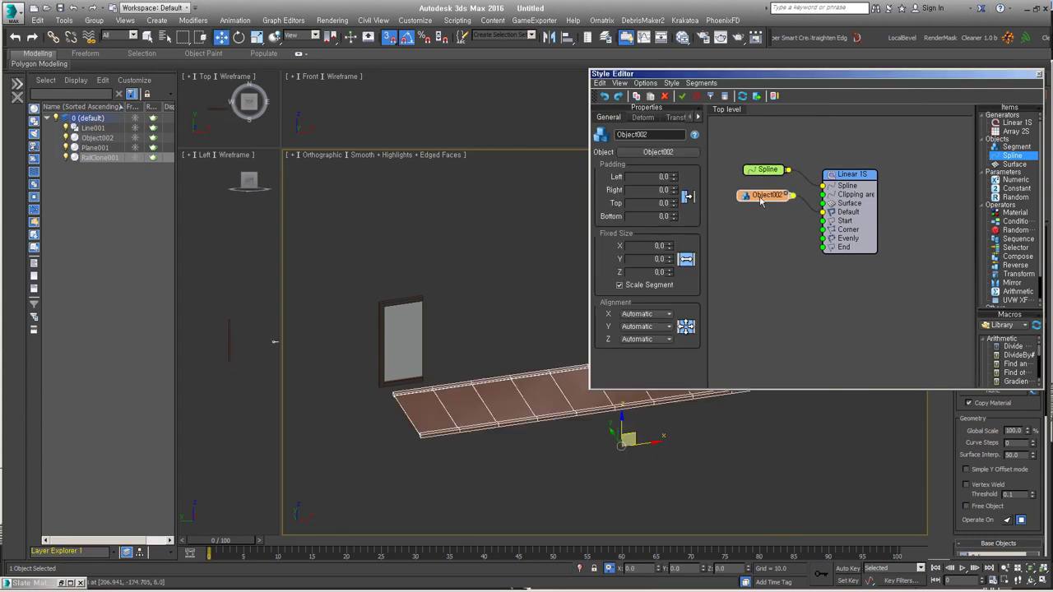
click(676, 117)
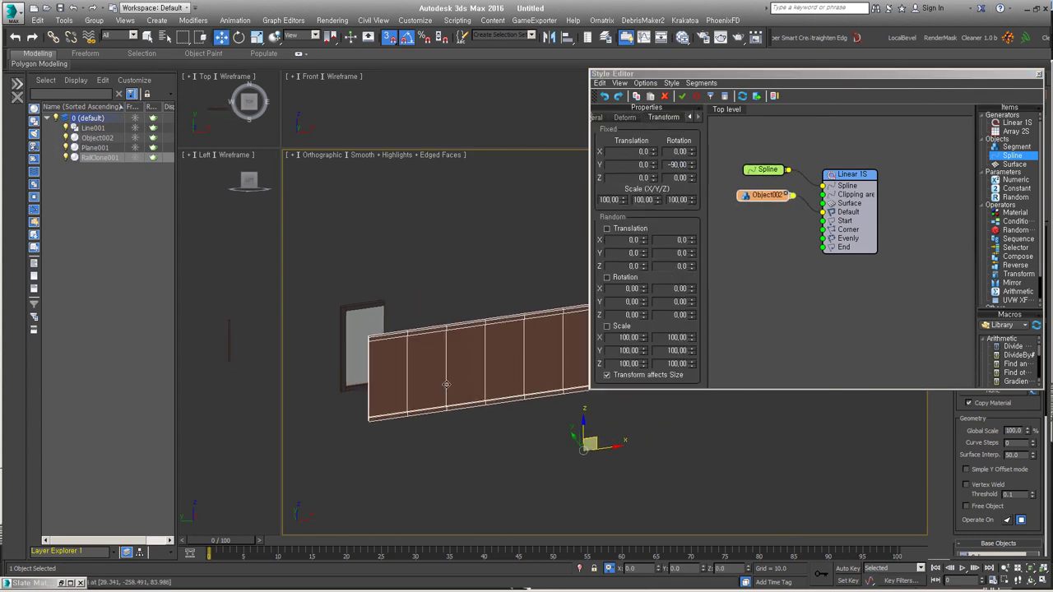
click(676, 116)
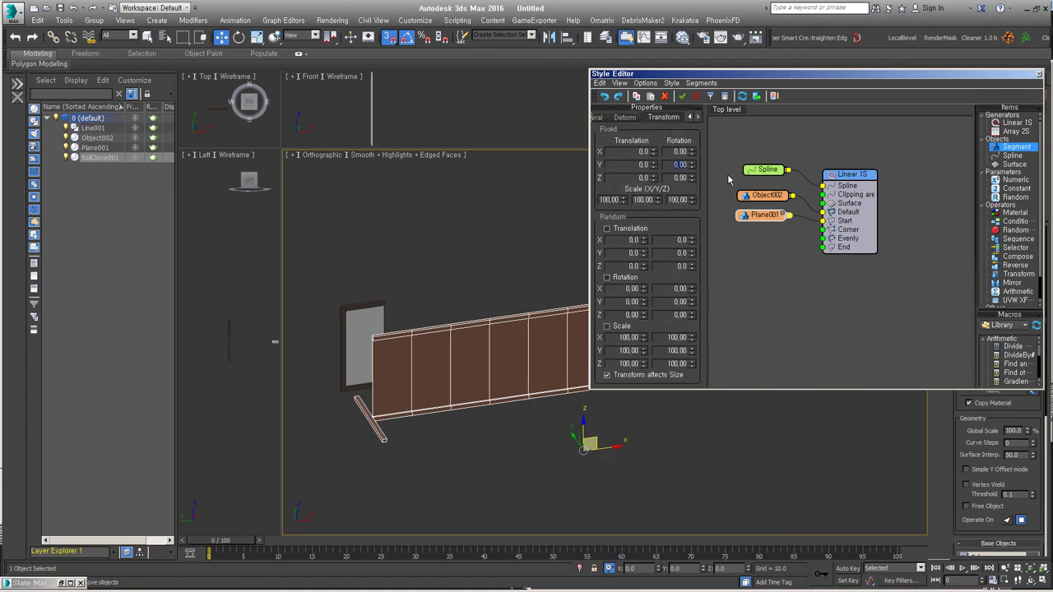
drag(765, 214, 750, 229)
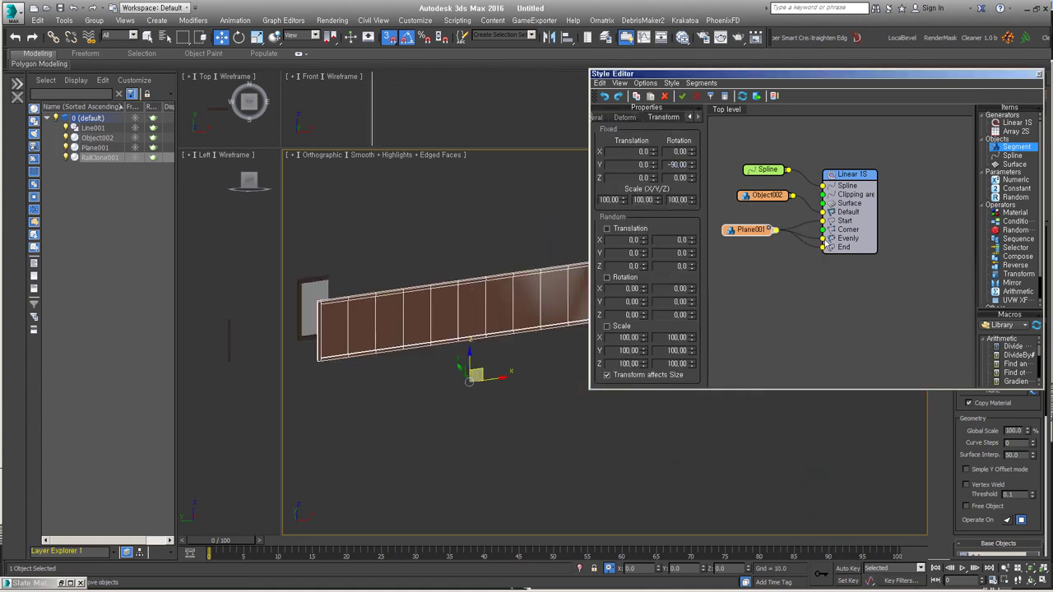
click(851, 174)
click(640, 117)
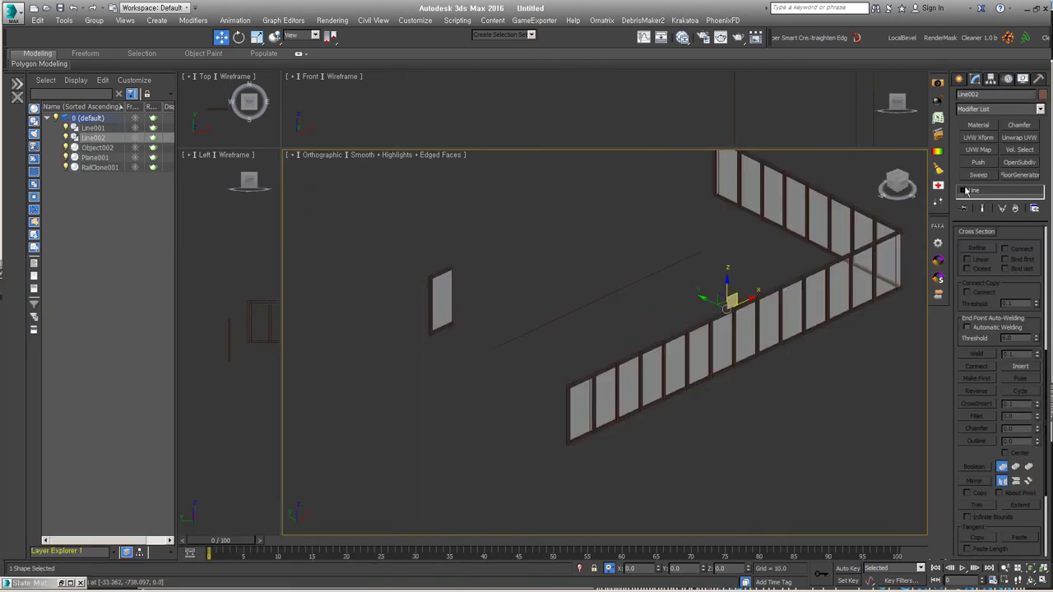
Step: Curve the fence path by dragging a Bezier vertex, then delete all objects
drag(634, 357, 546, 437)
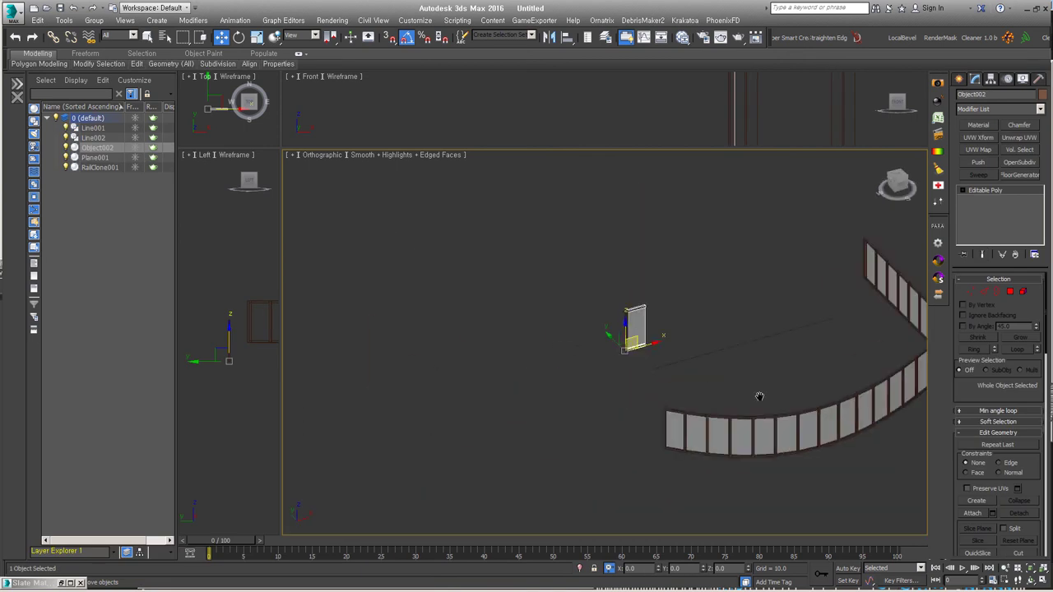
key(ctrl+a)
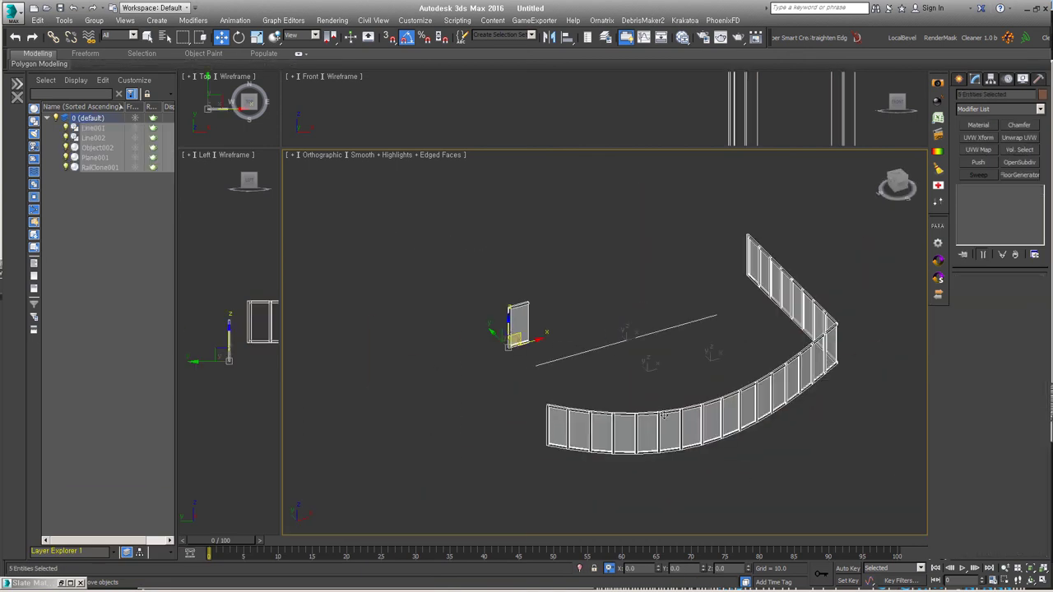
middle_drag(526, 424, 492, 427)
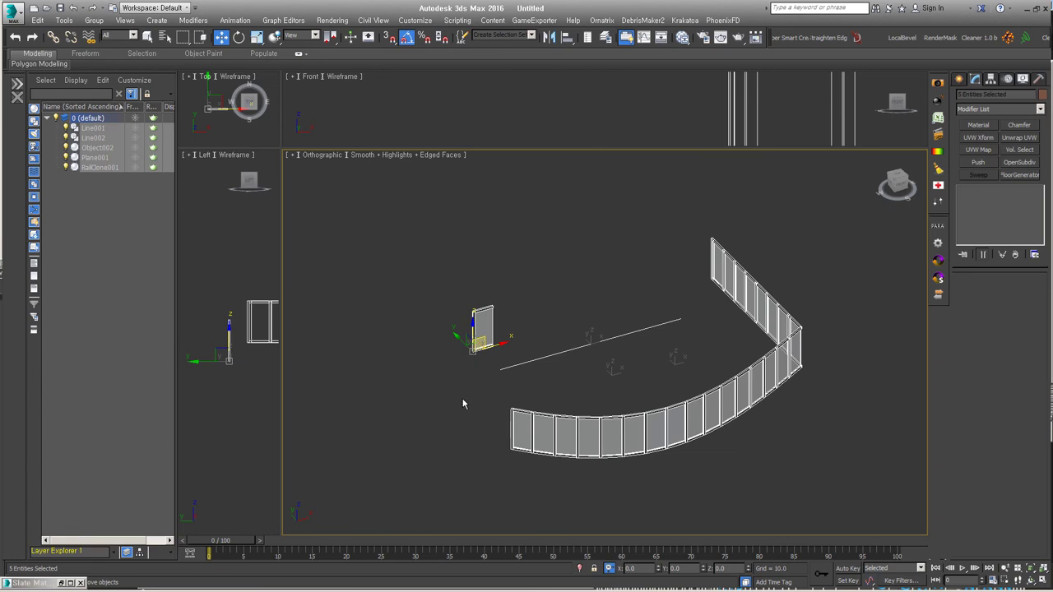
key(Delete)
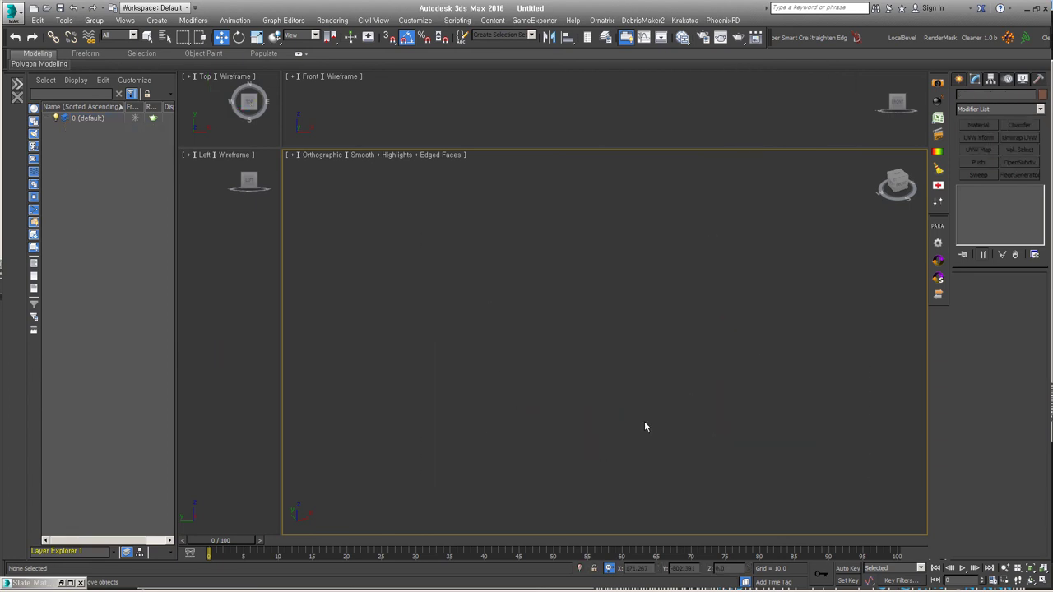